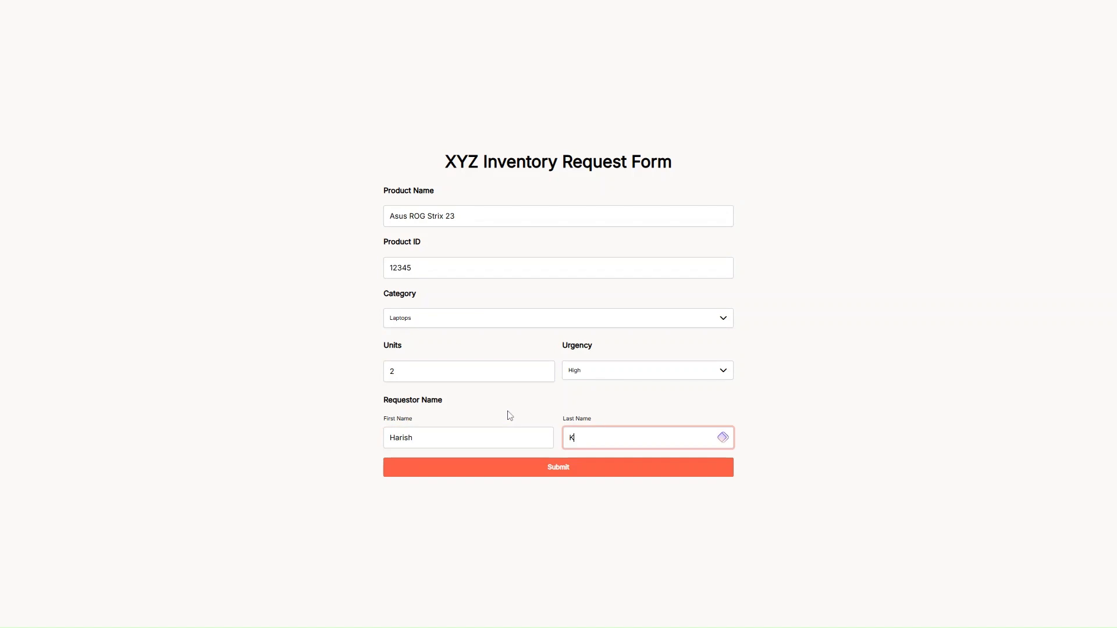
- Submit the filled-in XYZ Inventory Request Form
click(561, 474)
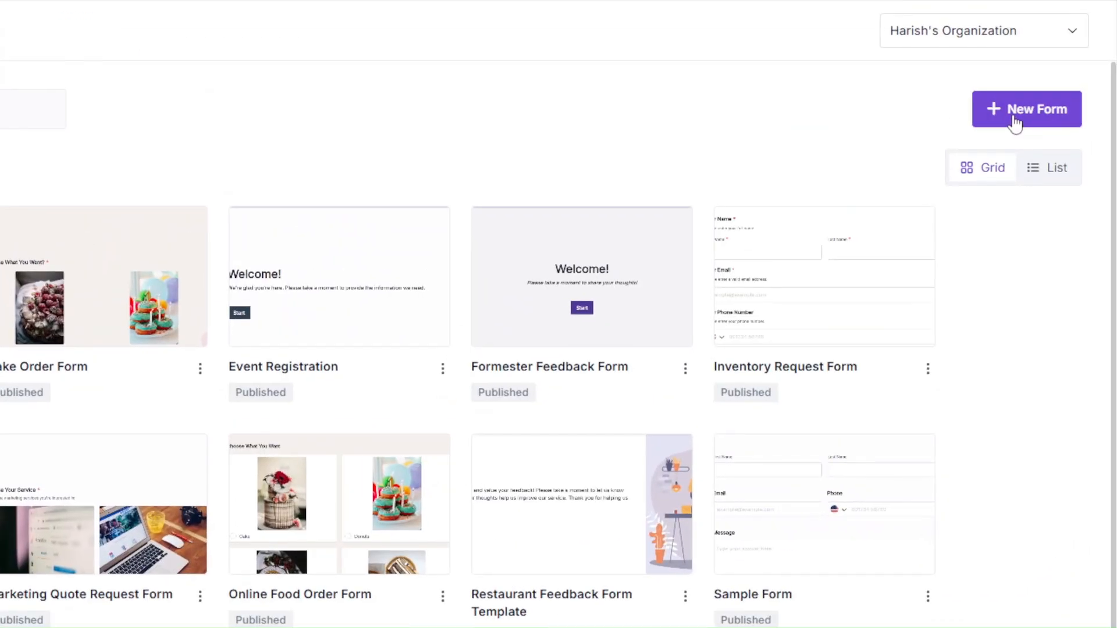
- Start a new form using the Create with AI generator
click(1015, 123)
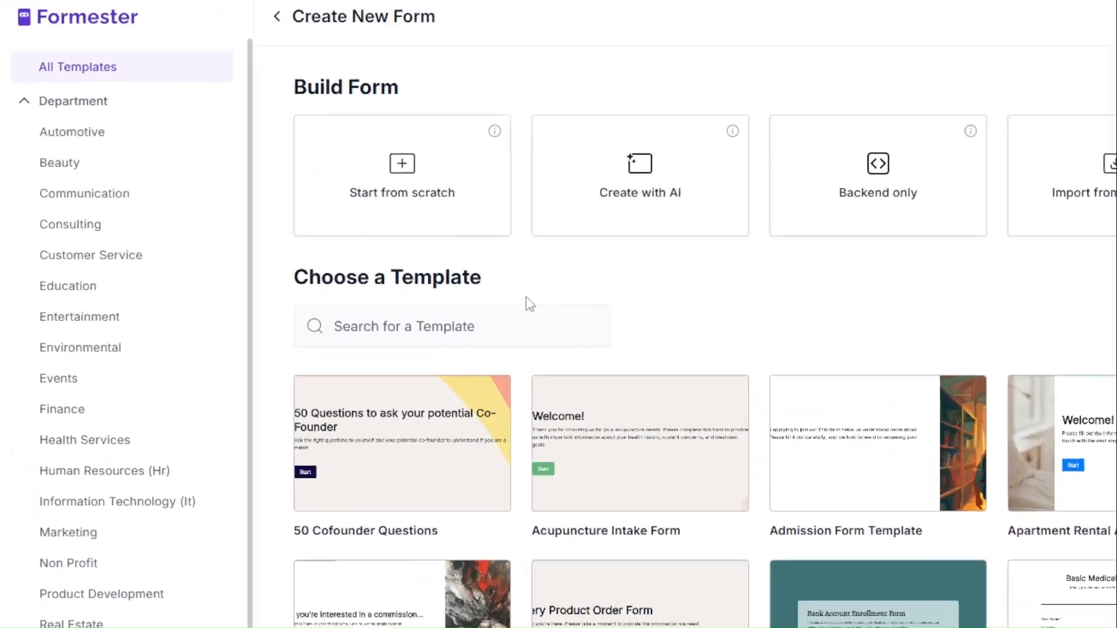
drag(329, 199, 196, 209)
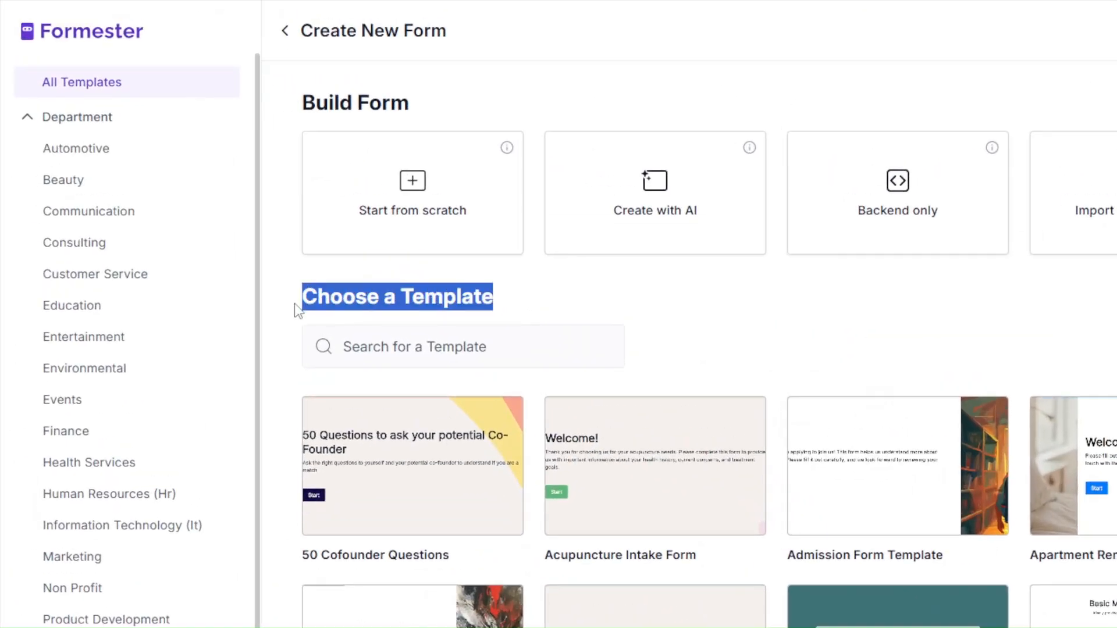
click(615, 215)
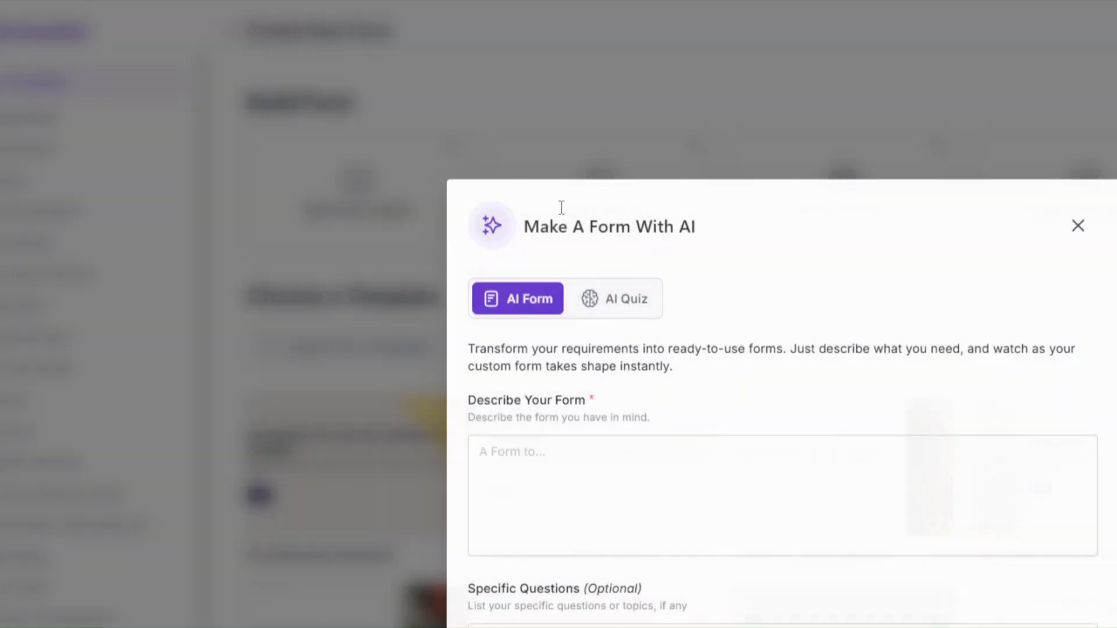
- Paste the inventory prompt (product name, ID, category, units, requestor, urgency) and generate the form
click(584, 466)
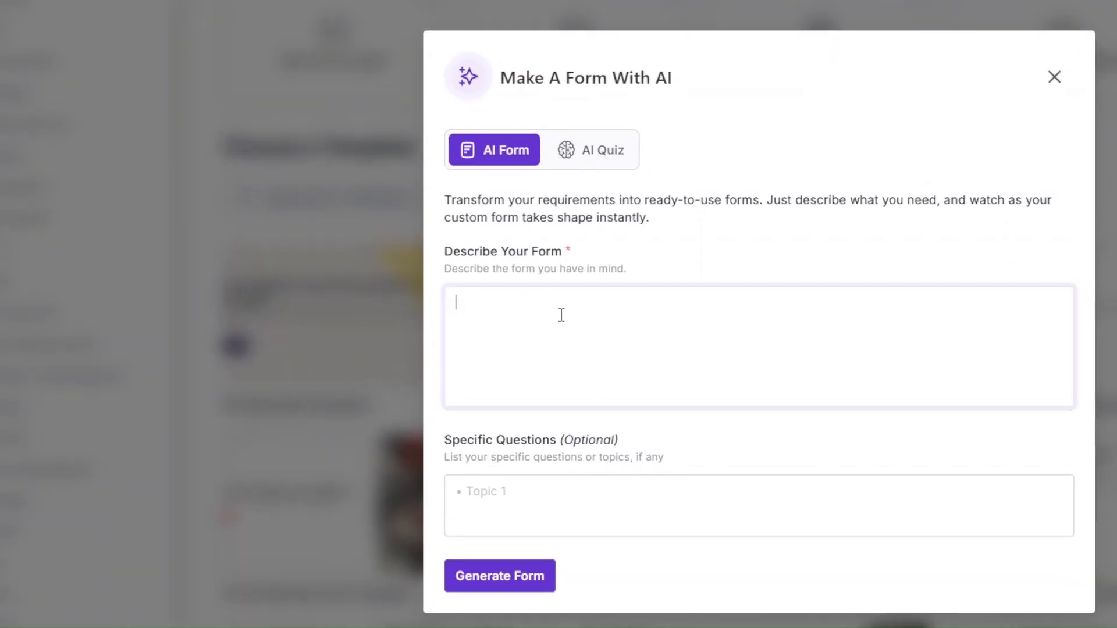
key(super+v)
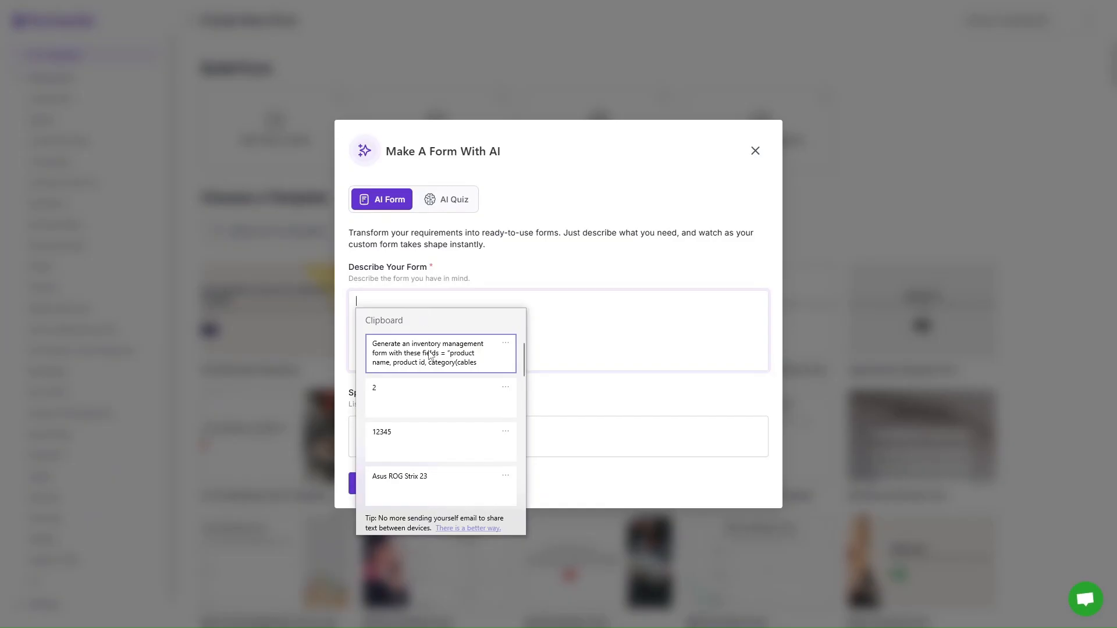
click(430, 354)
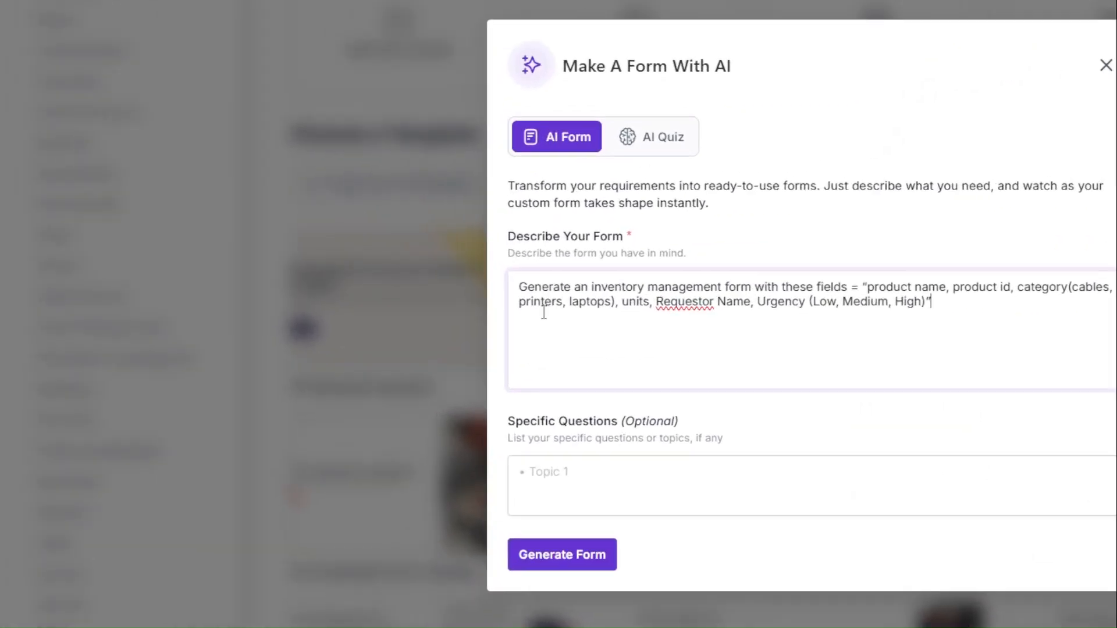
drag(356, 302, 387, 304)
drag(566, 317, 779, 317)
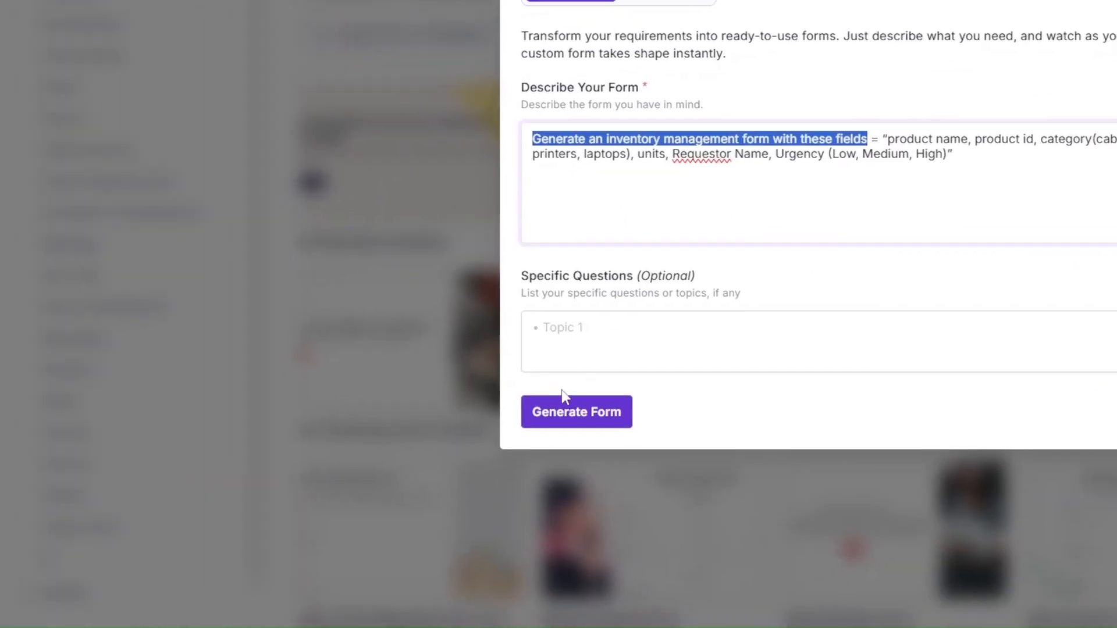
click(560, 414)
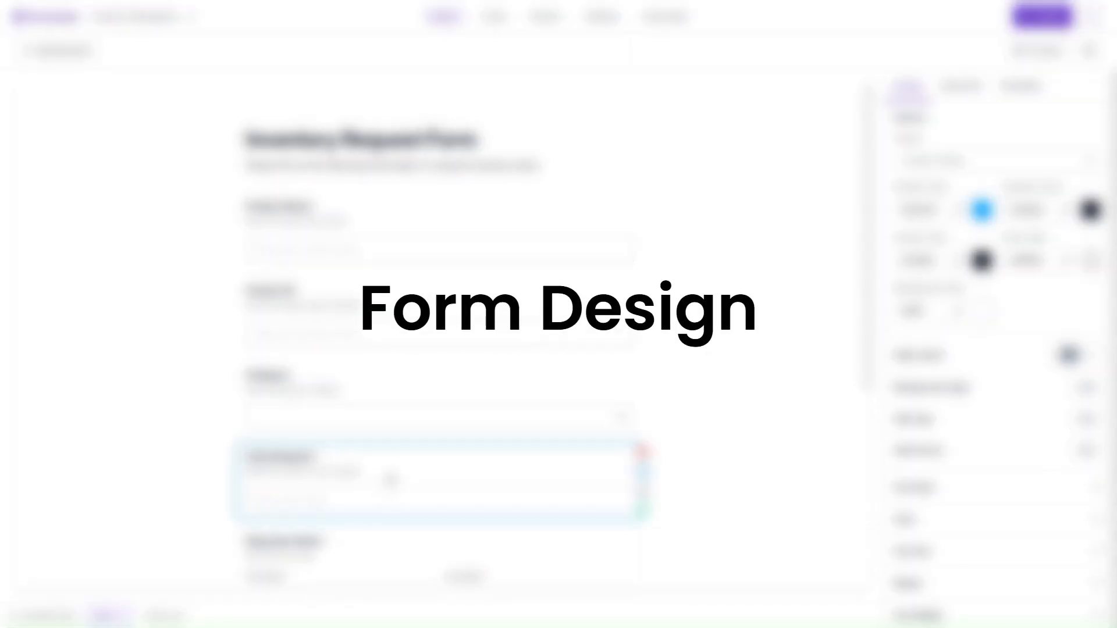
- Delete the Inventory Request Form title and description block
scroll(390, 478, down, 4)
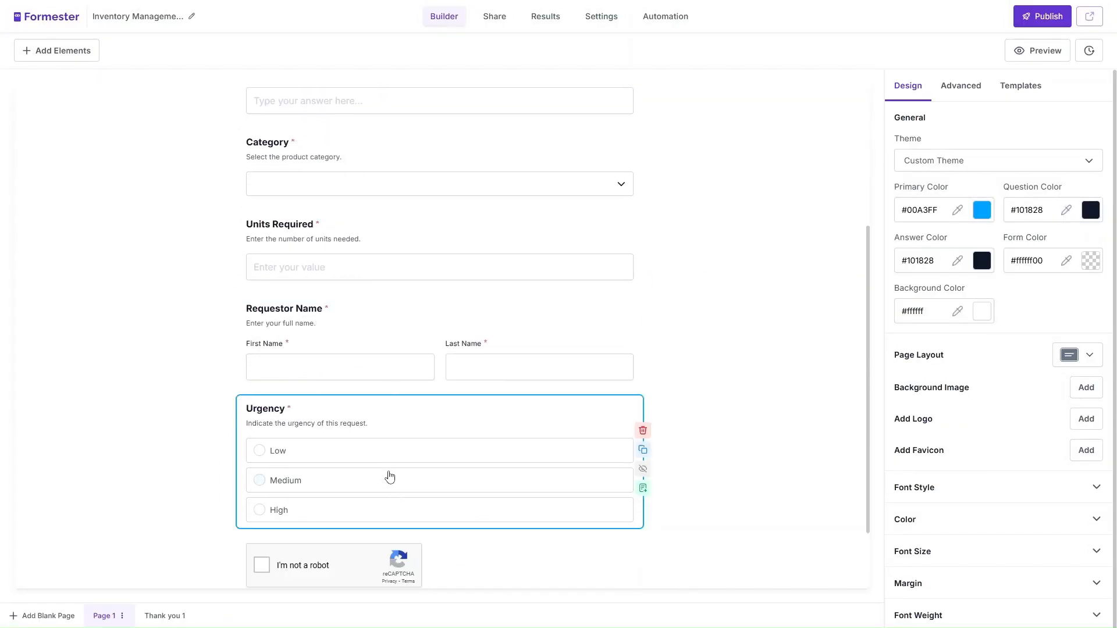
scroll(391, 478, up, 4)
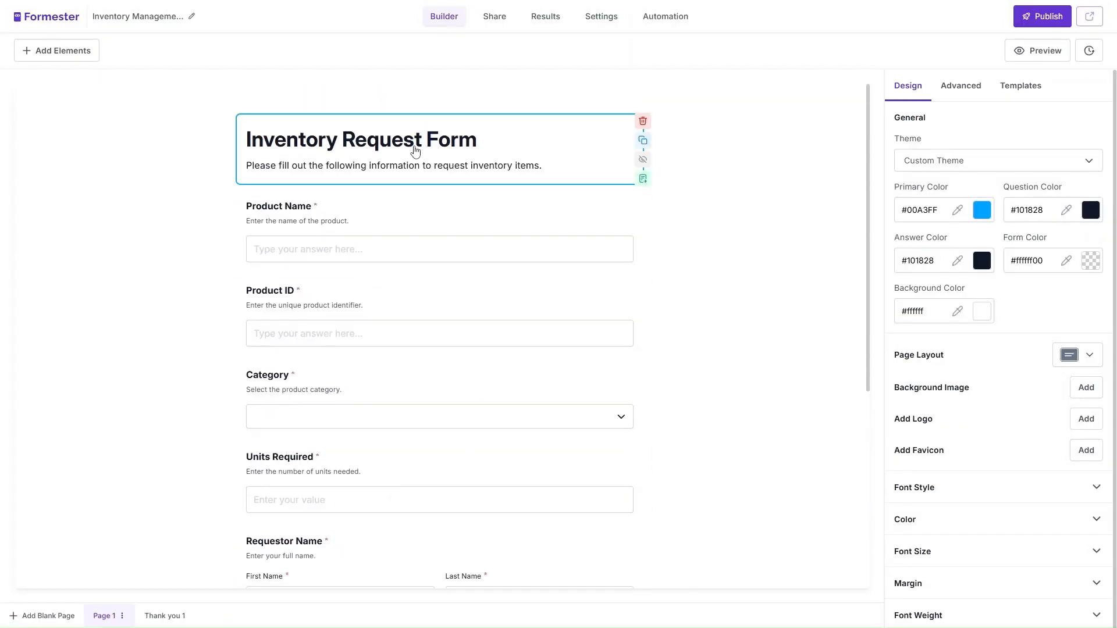
click(643, 121)
click(584, 387)
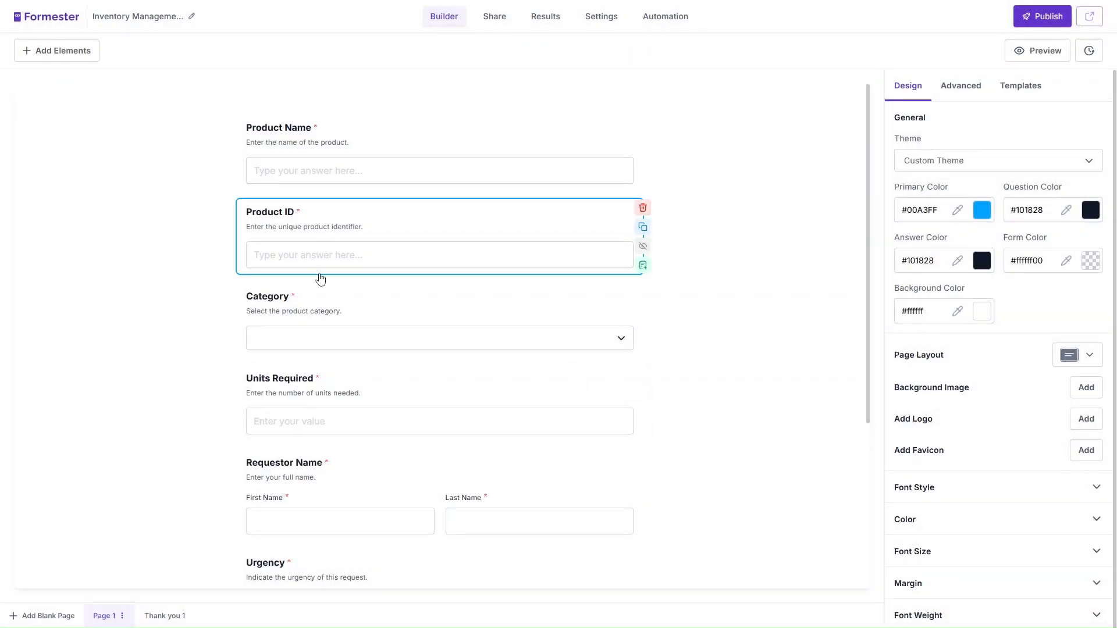
- Review the Category, Units Required and Requestor Name field settings, then bring up Add Elements
click(484, 339)
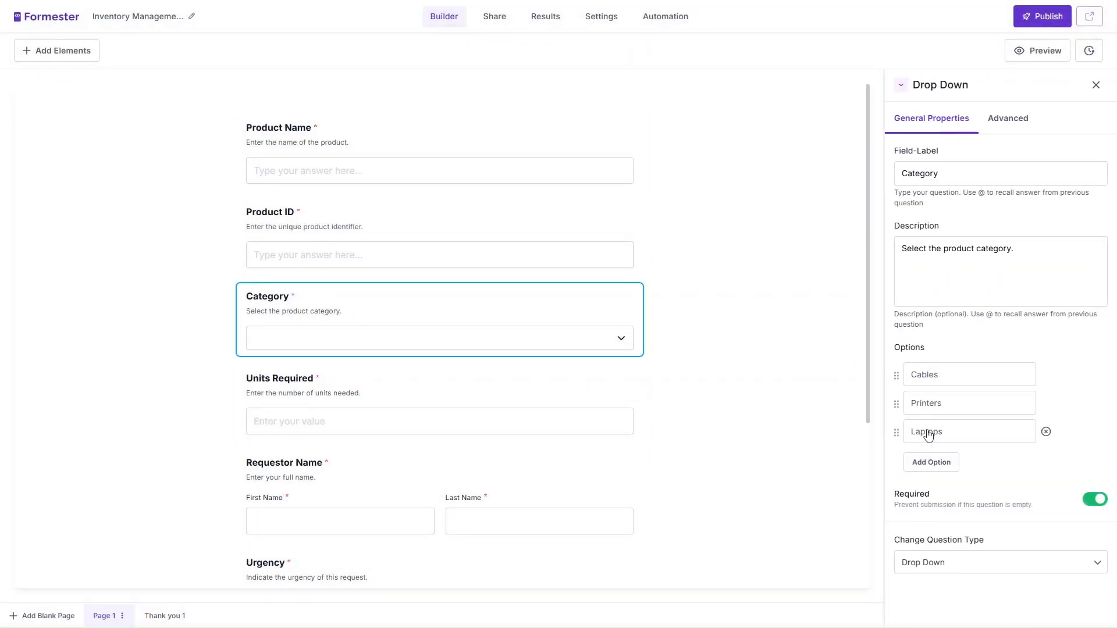
click(343, 390)
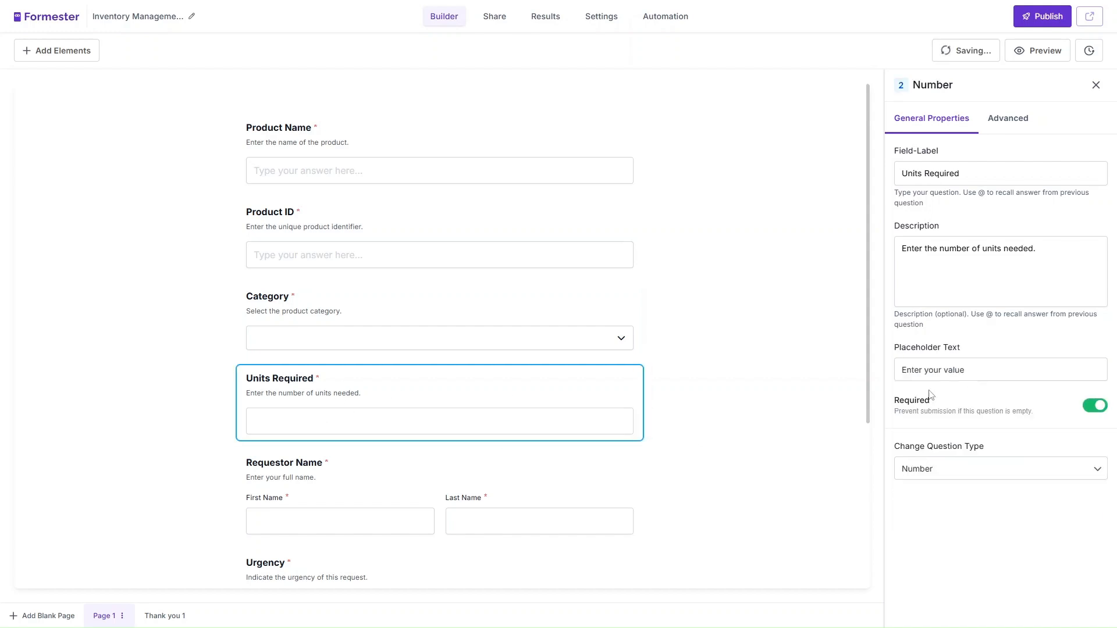
scroll(603, 374, down, 3)
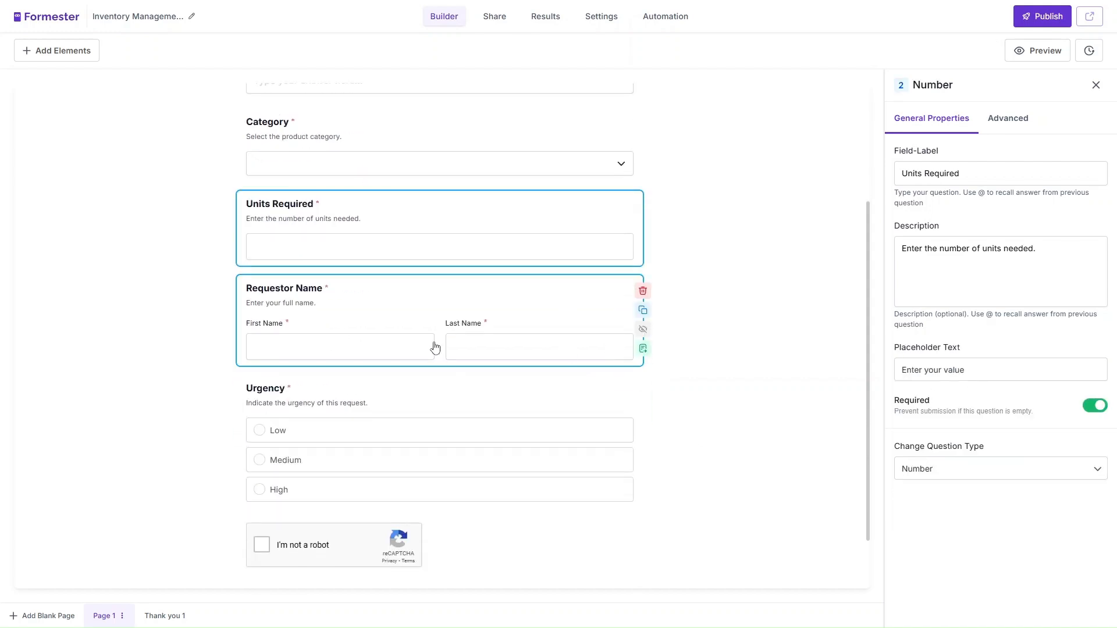
click(413, 317)
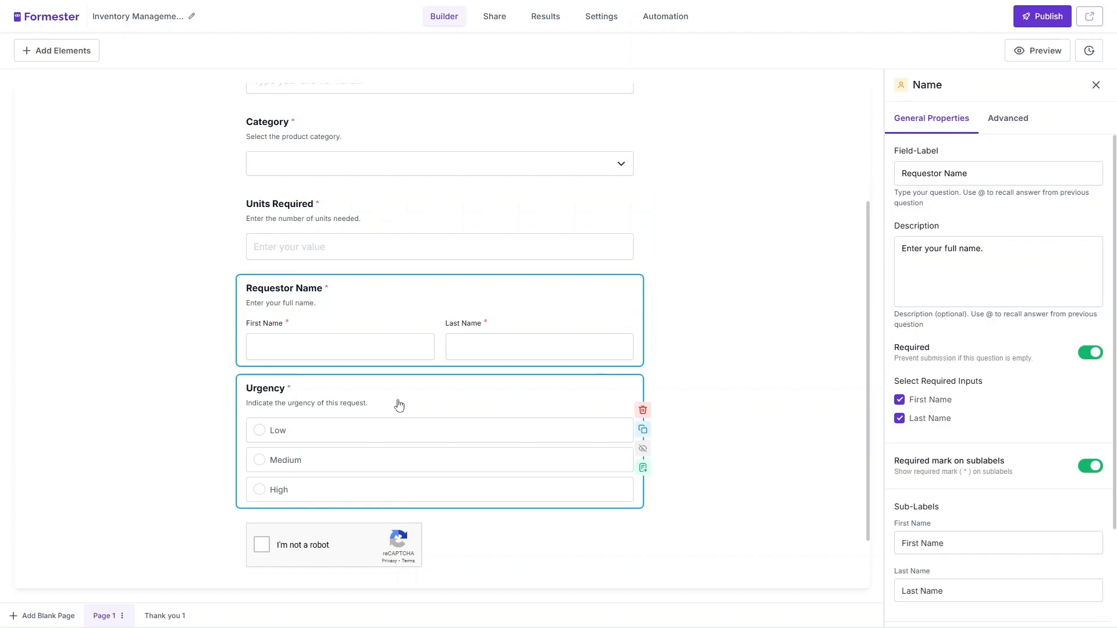
scroll(399, 406, up, 3)
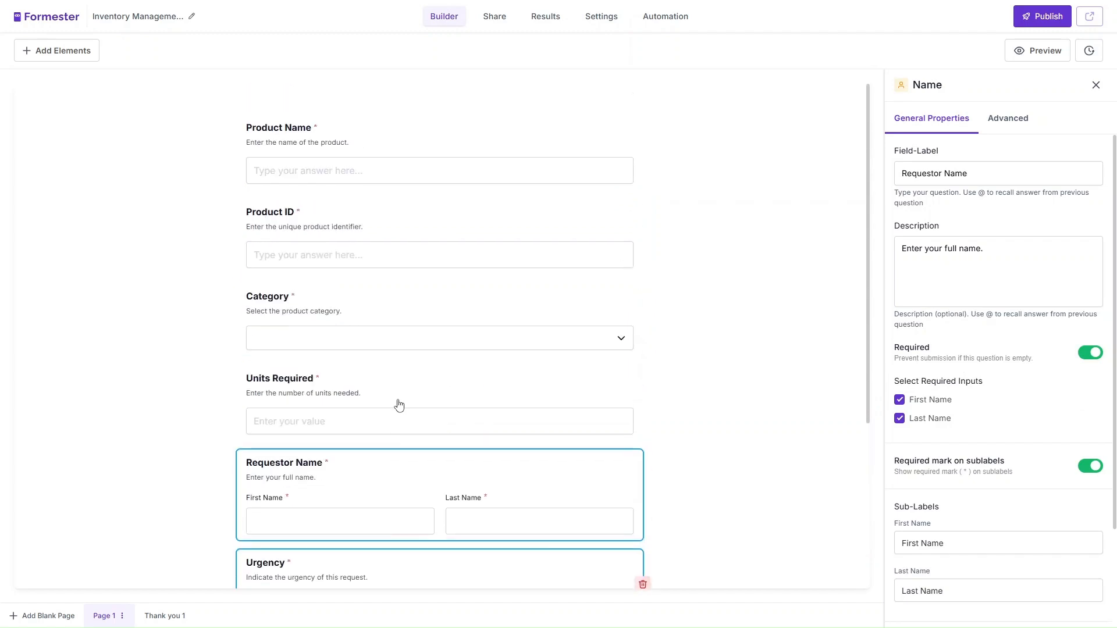
click(84, 54)
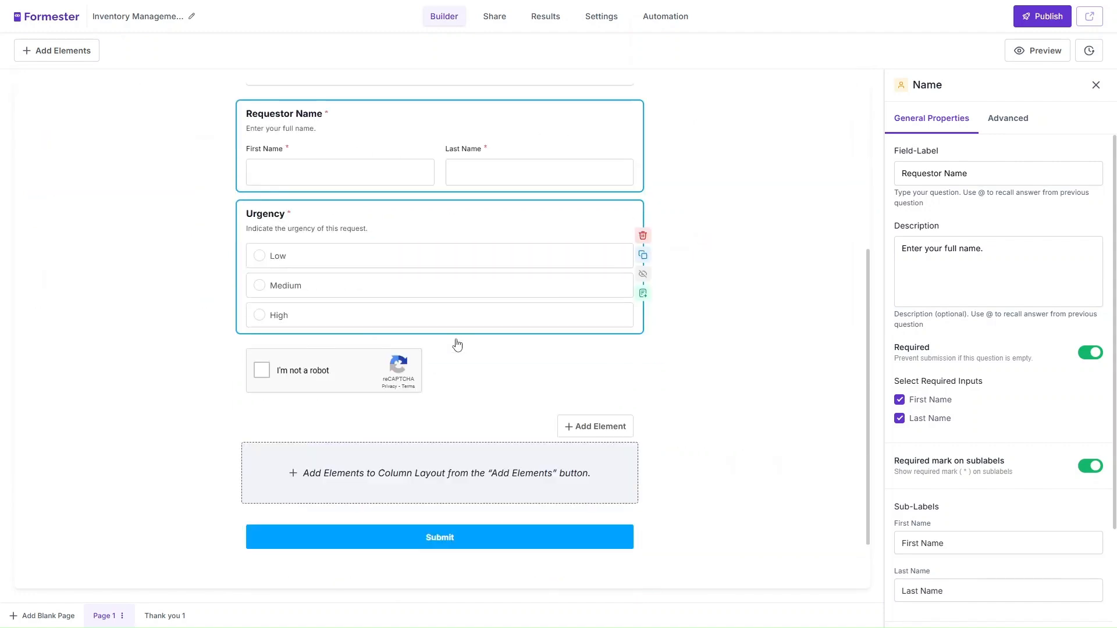
- Put Units Required and Urgency side by side in a column layout, with Urgency as a Drop Down
drag(442, 456, 430, 251)
drag(407, 329, 372, 233)
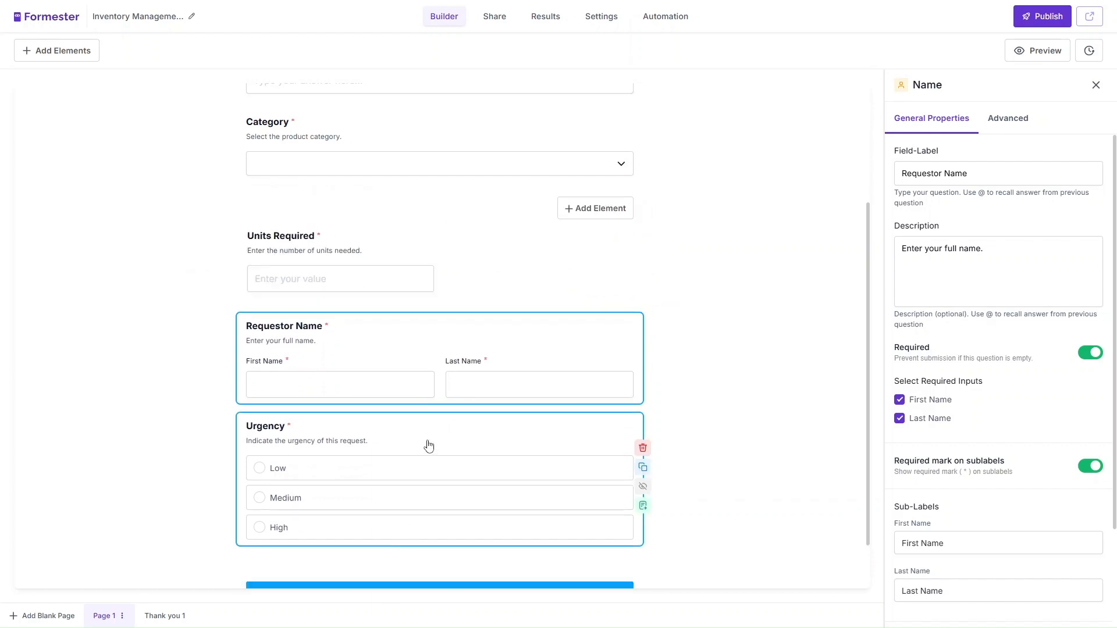
drag(429, 444, 523, 312)
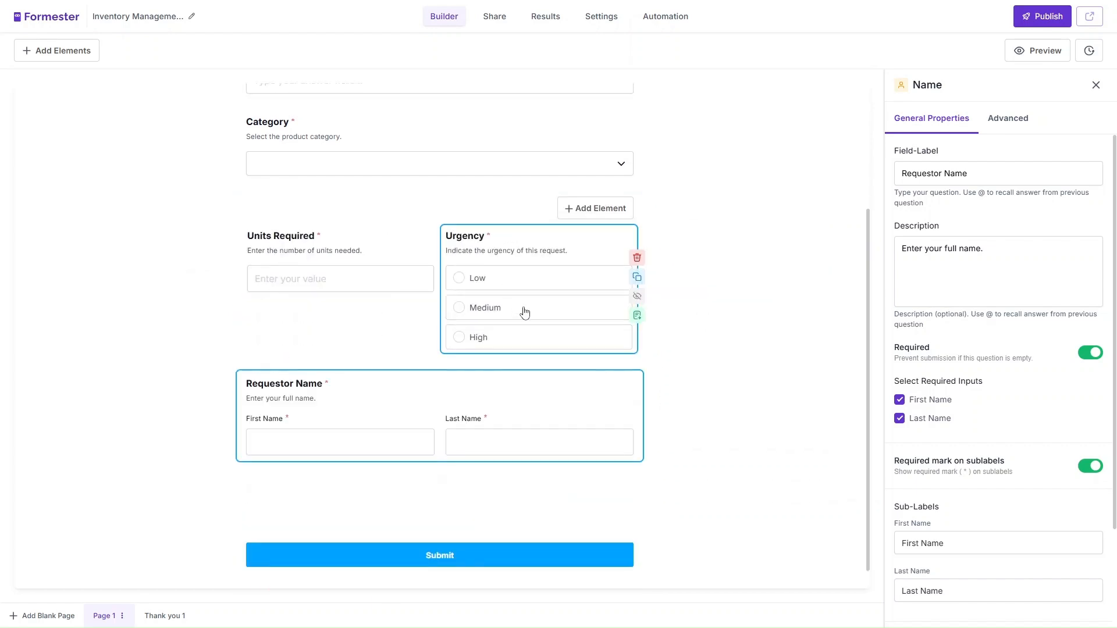
click(553, 242)
click(1041, 575)
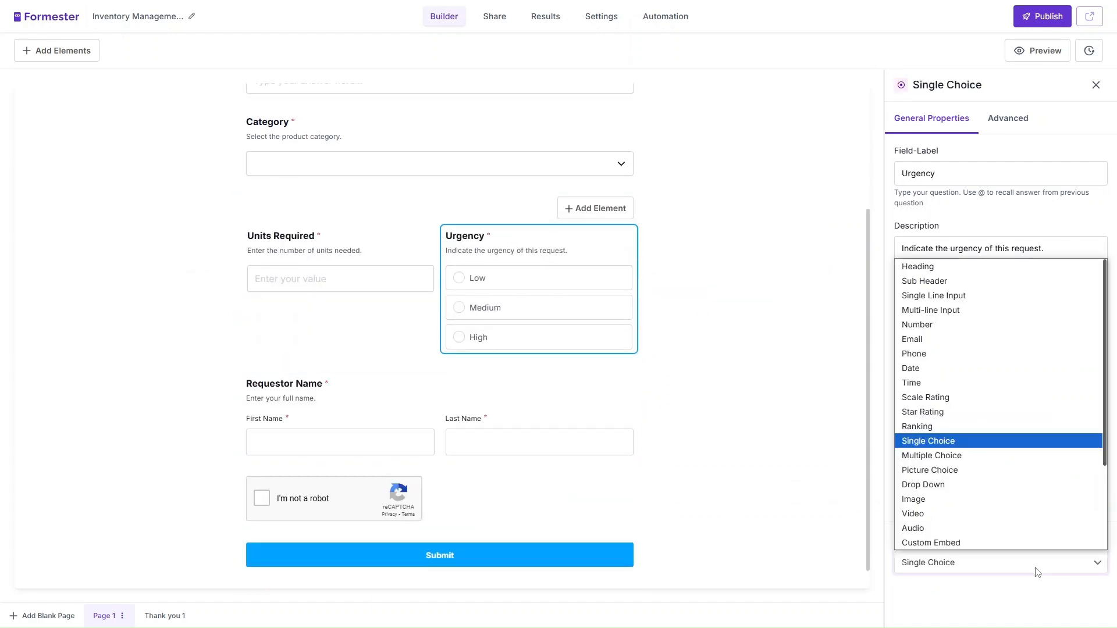
click(983, 483)
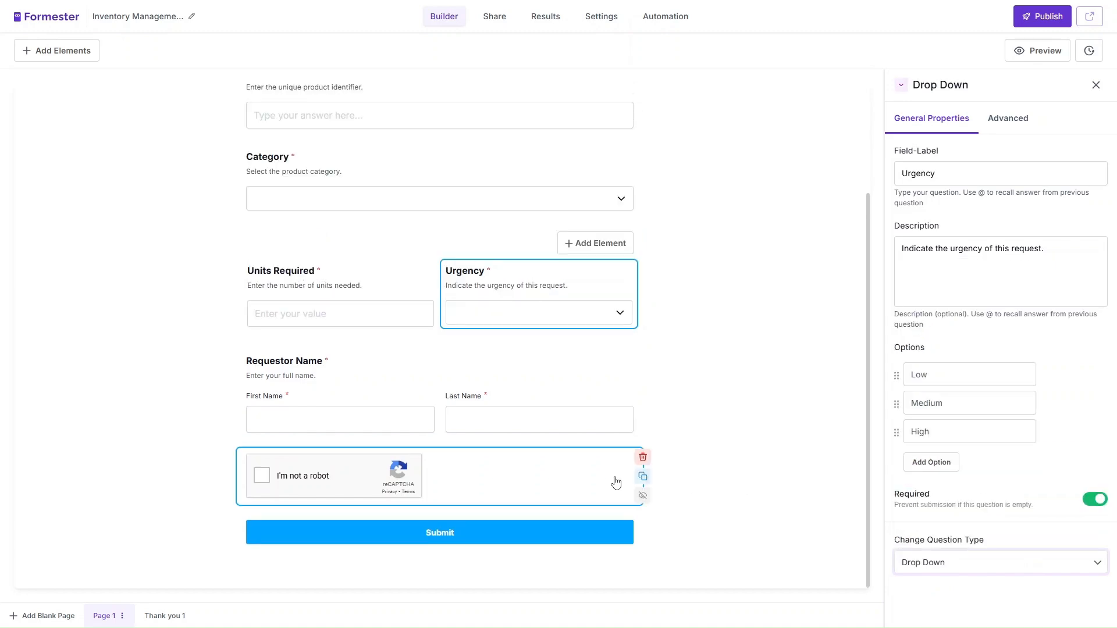
- Delete the reCAPTCHA block from the form
click(642, 458)
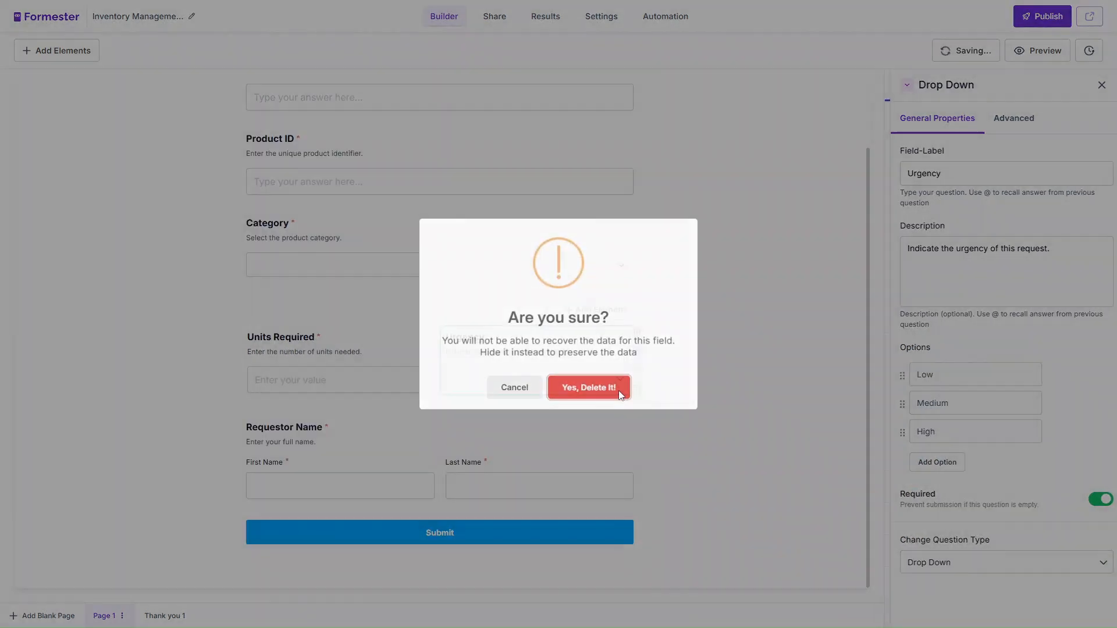
click(619, 390)
click(979, 89)
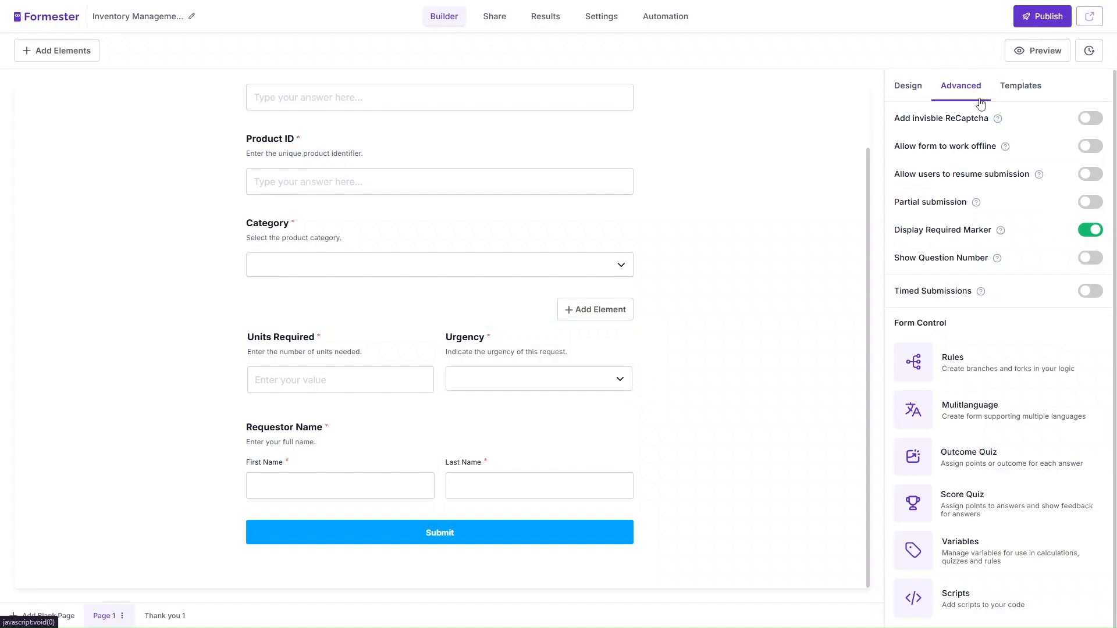
click(1088, 121)
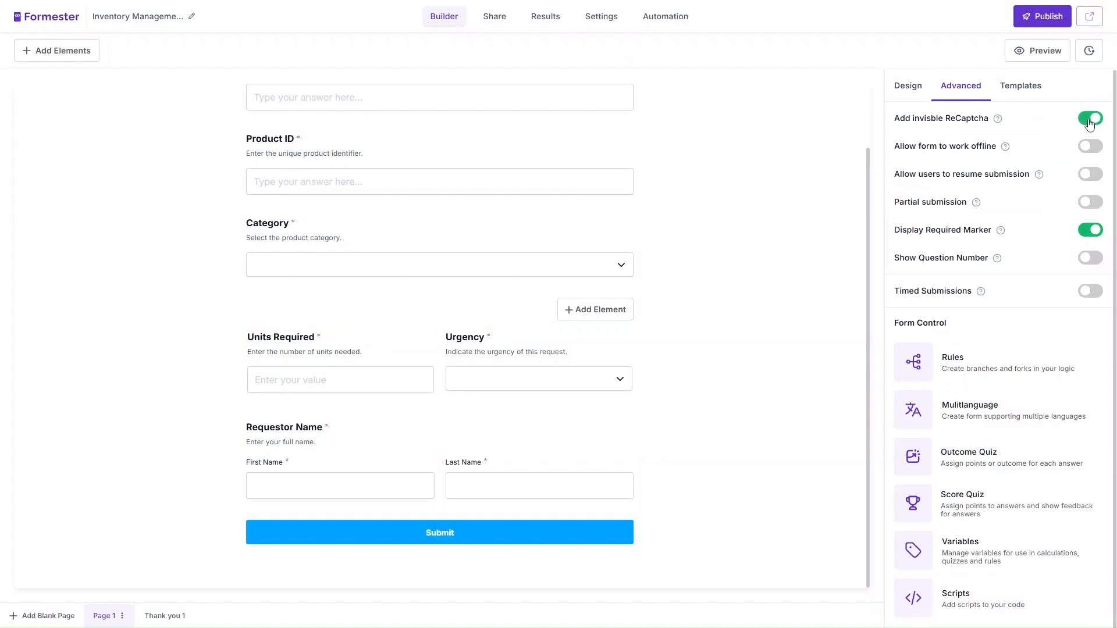
scroll(827, 249, up, 2)
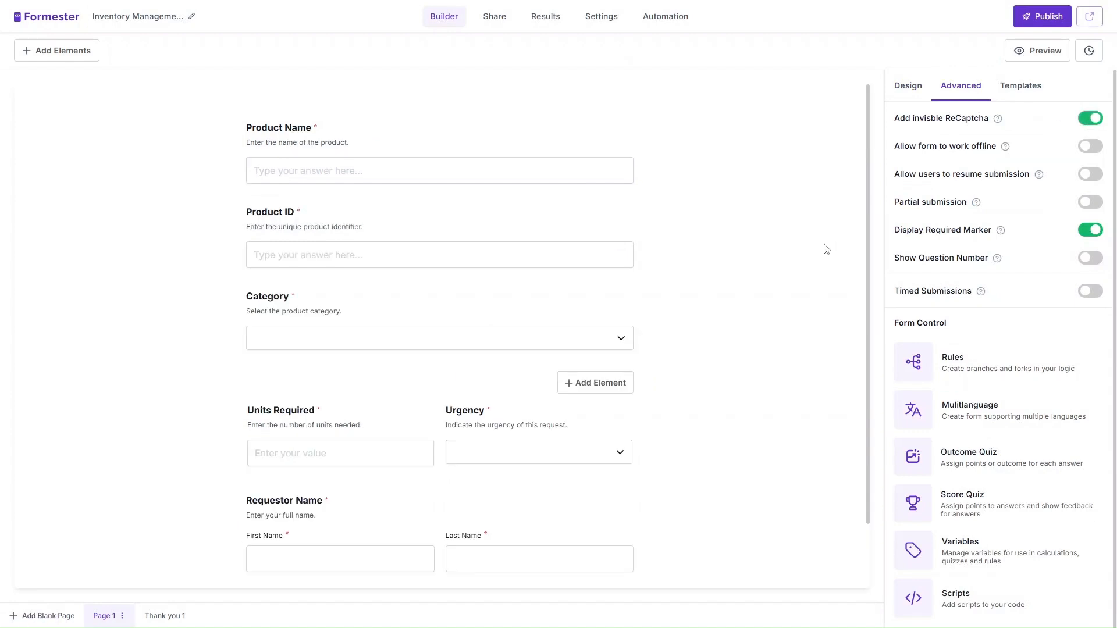
click(1089, 233)
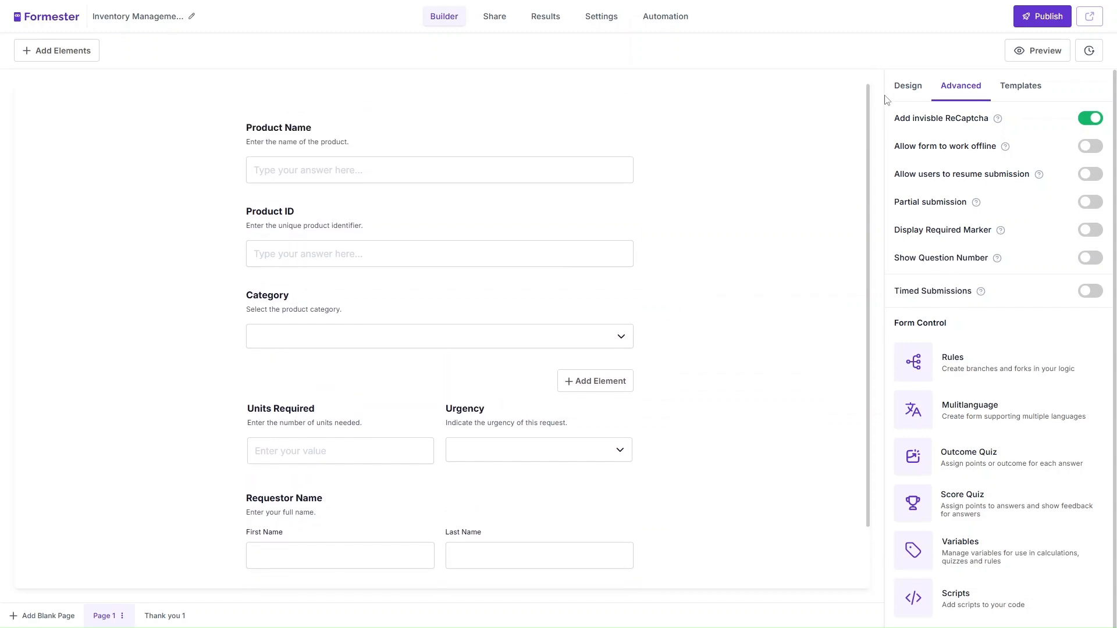
click(906, 86)
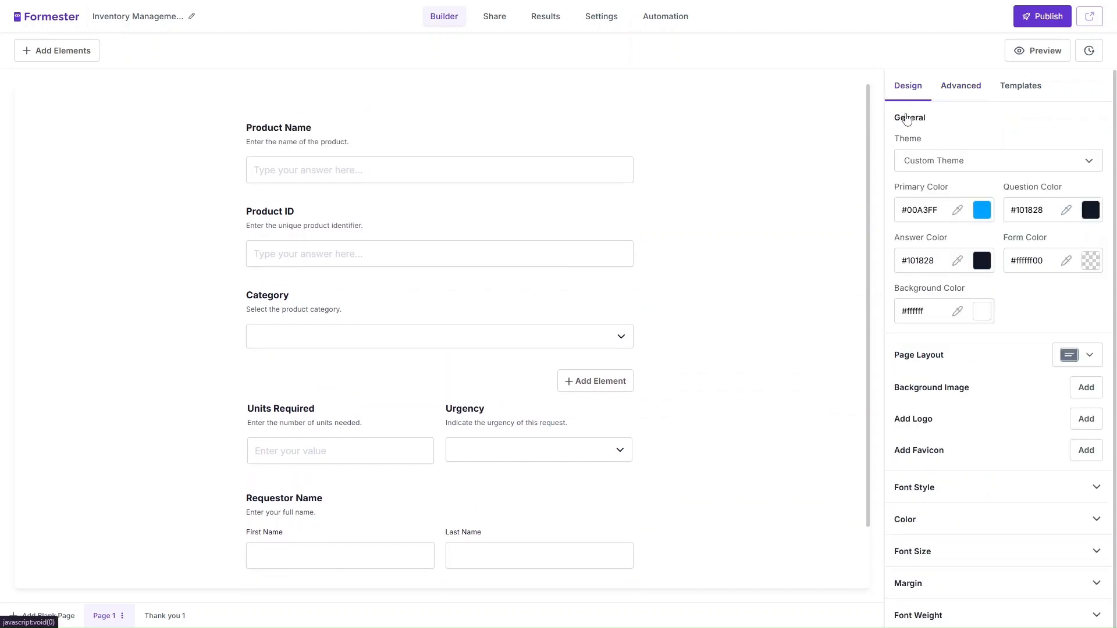
click(943, 169)
scroll(950, 348, down, 1)
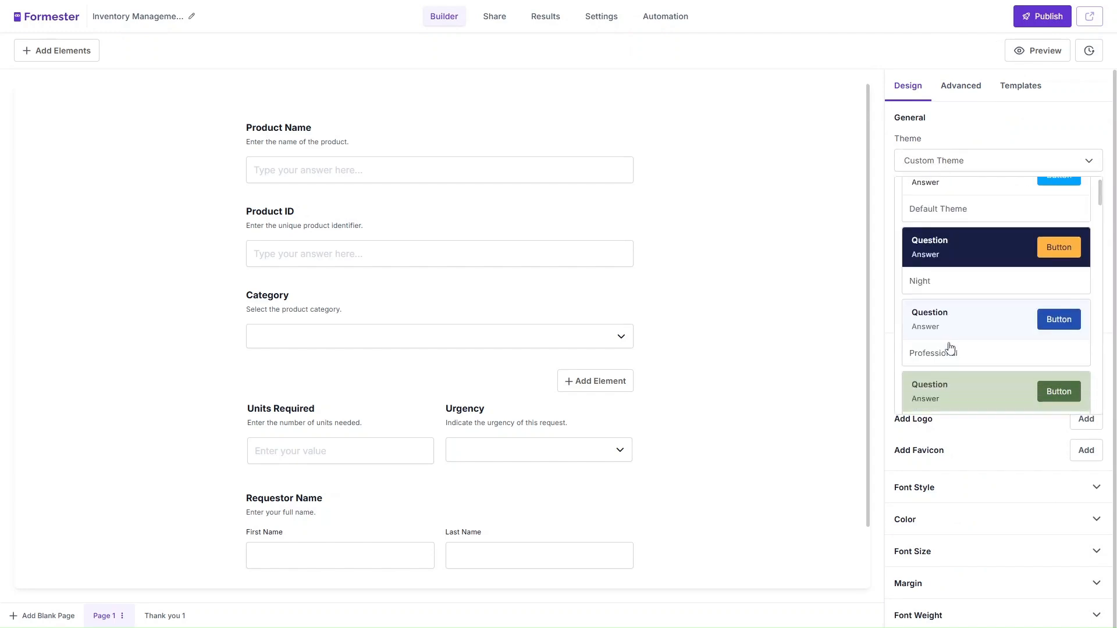
scroll(950, 348, down, 2)
scroll(958, 233, down, 5)
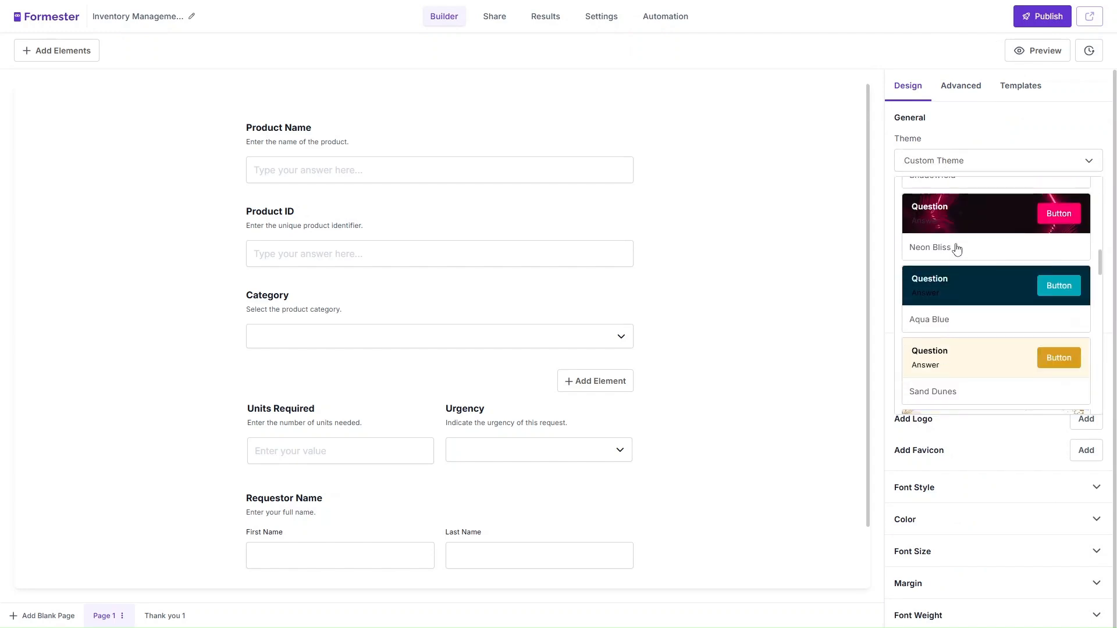
scroll(957, 249, down, 10)
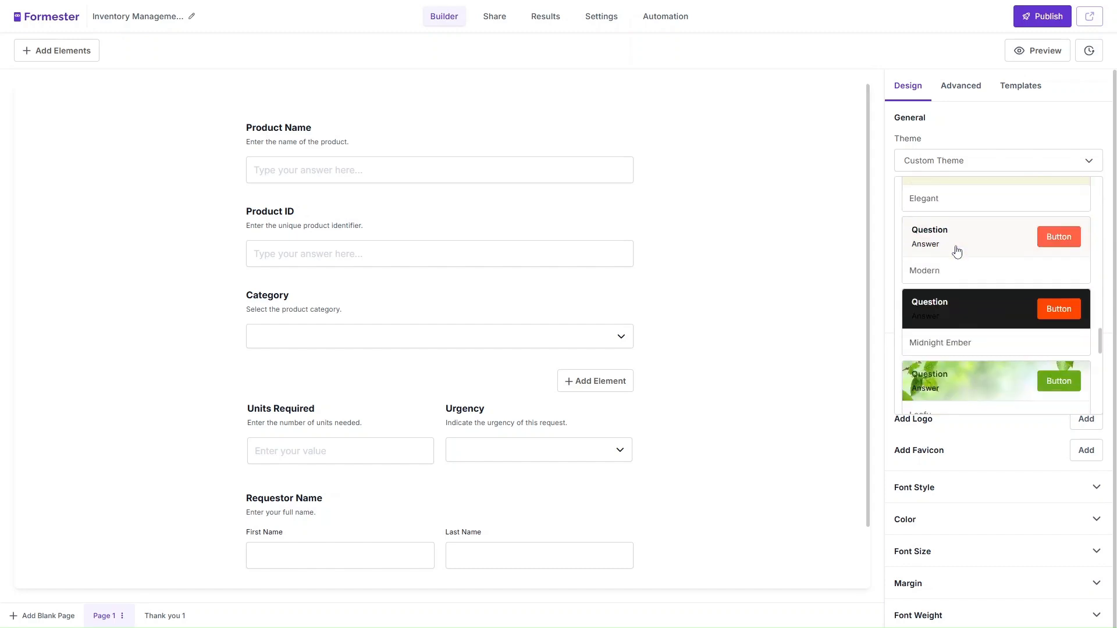
click(957, 251)
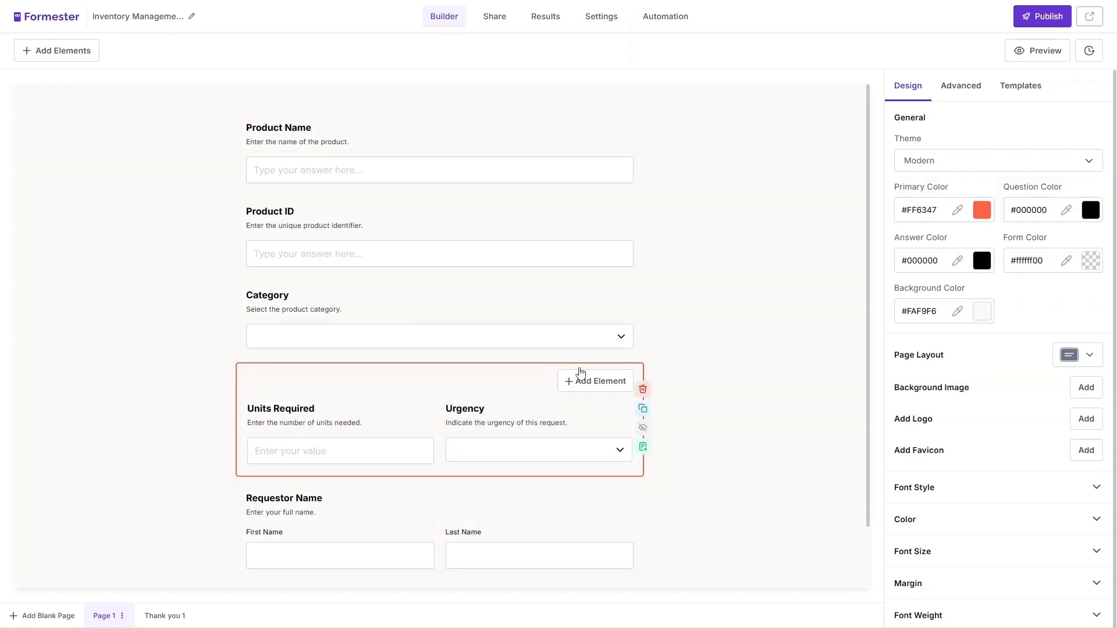
scroll(581, 371, down, 1)
scroll(581, 371, up, 1)
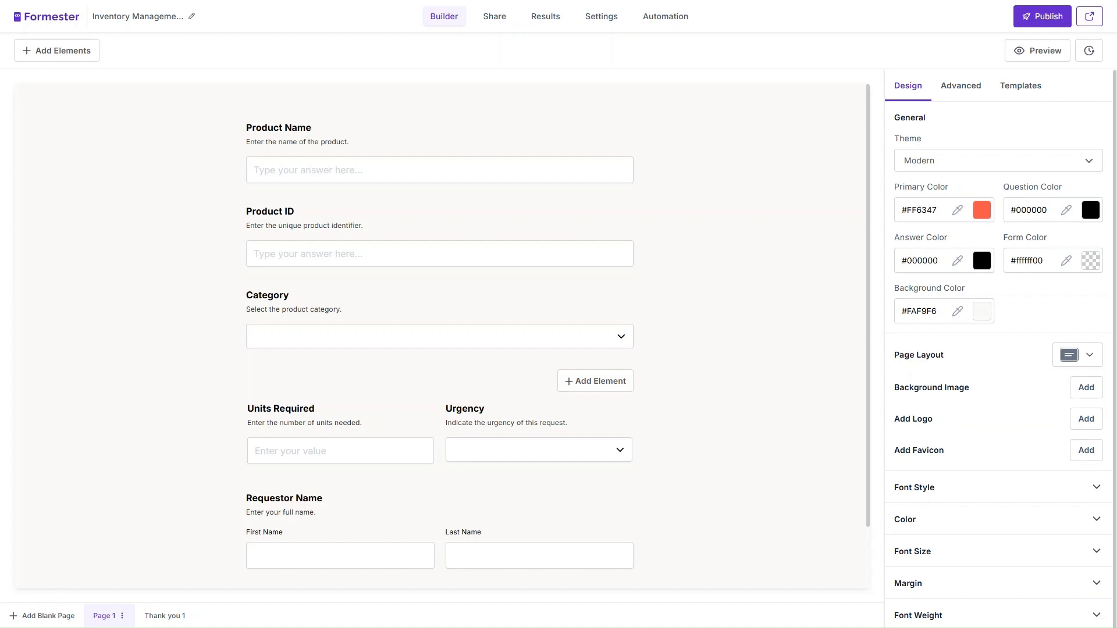
drag(937, 420, 900, 419)
- Set the purple robot image from My Gallery as the form logo and publish the form
click(1092, 426)
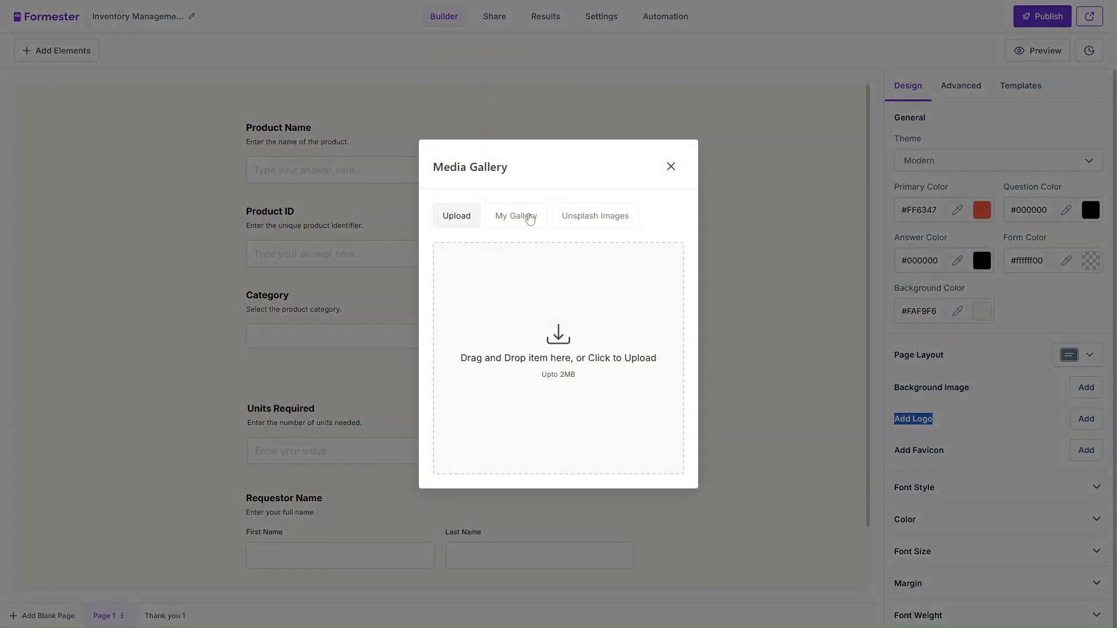
click(530, 219)
scroll(582, 349, down, 2)
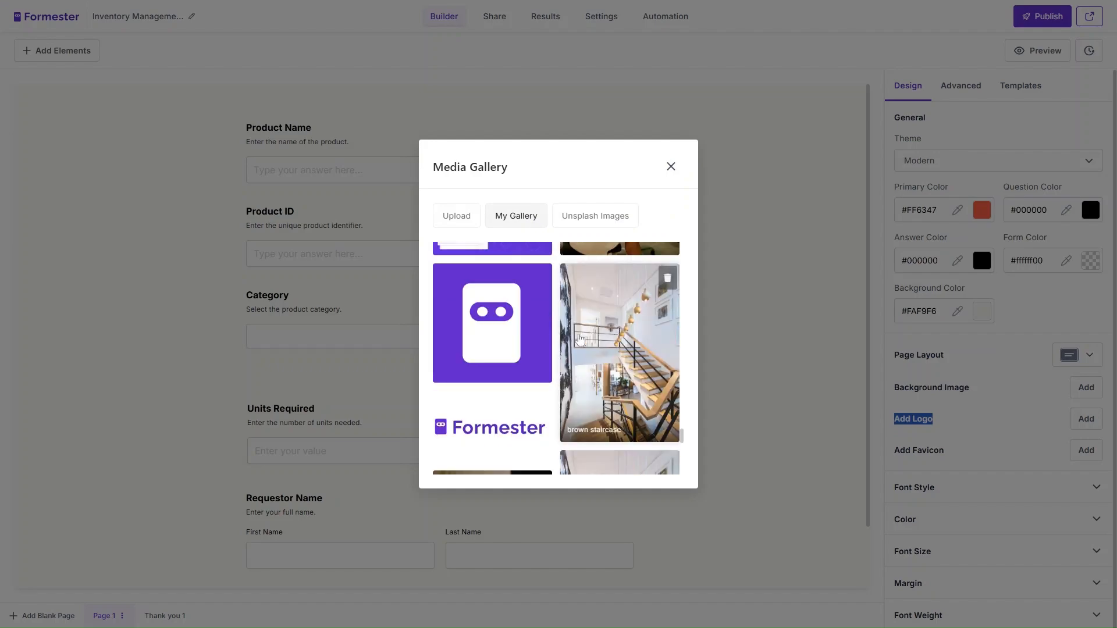
click(484, 331)
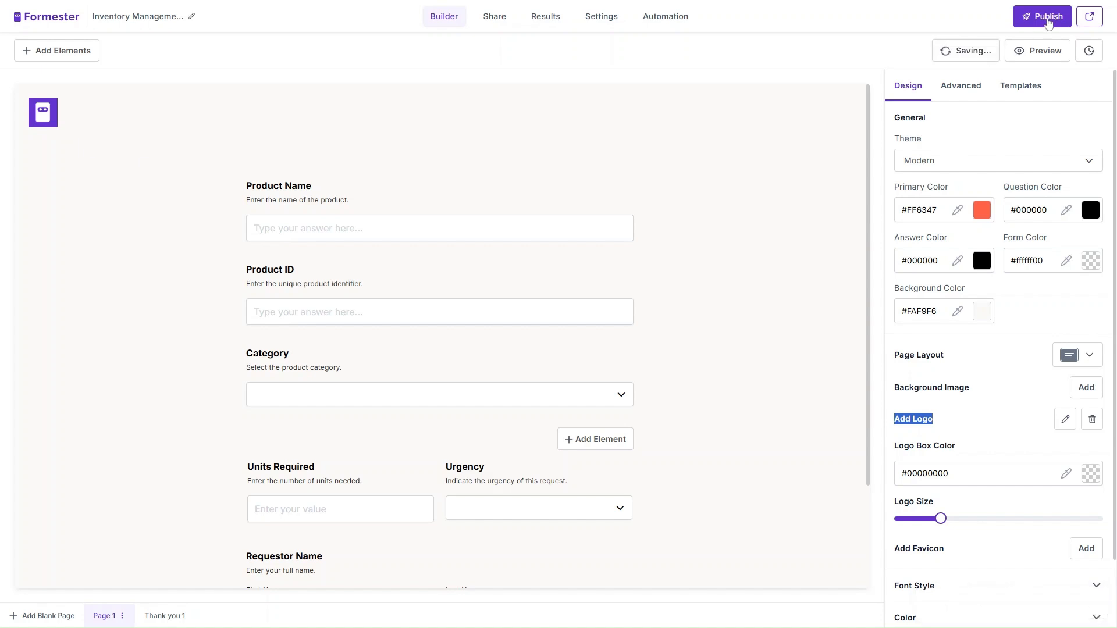
click(1048, 17)
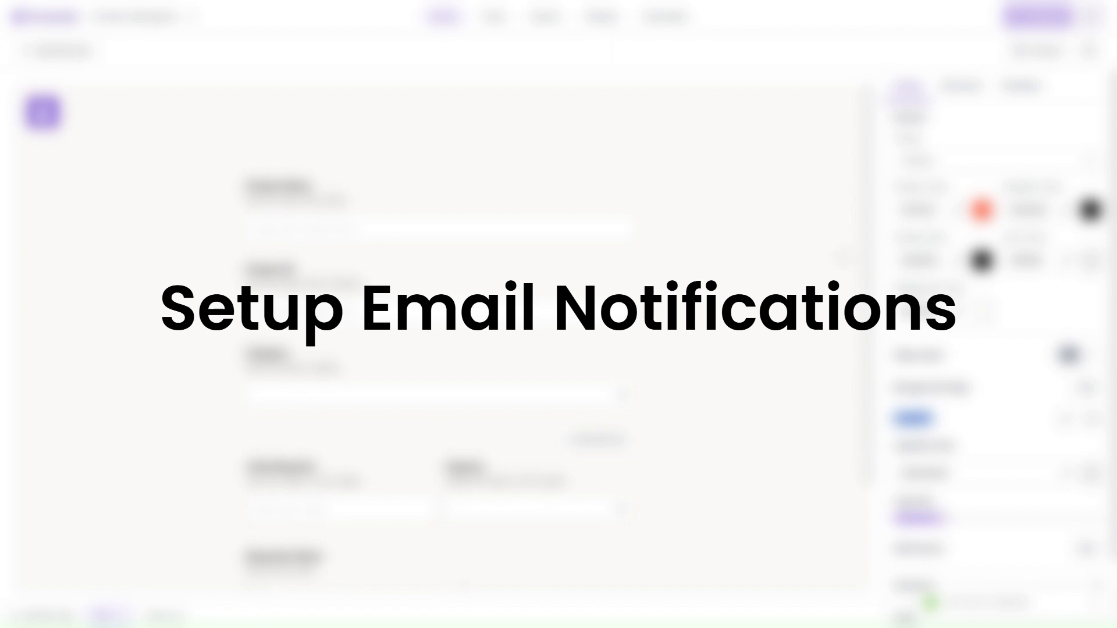
- Delete the existing recipient under Settings > Email Notifications
scroll(501, 502, down, 2)
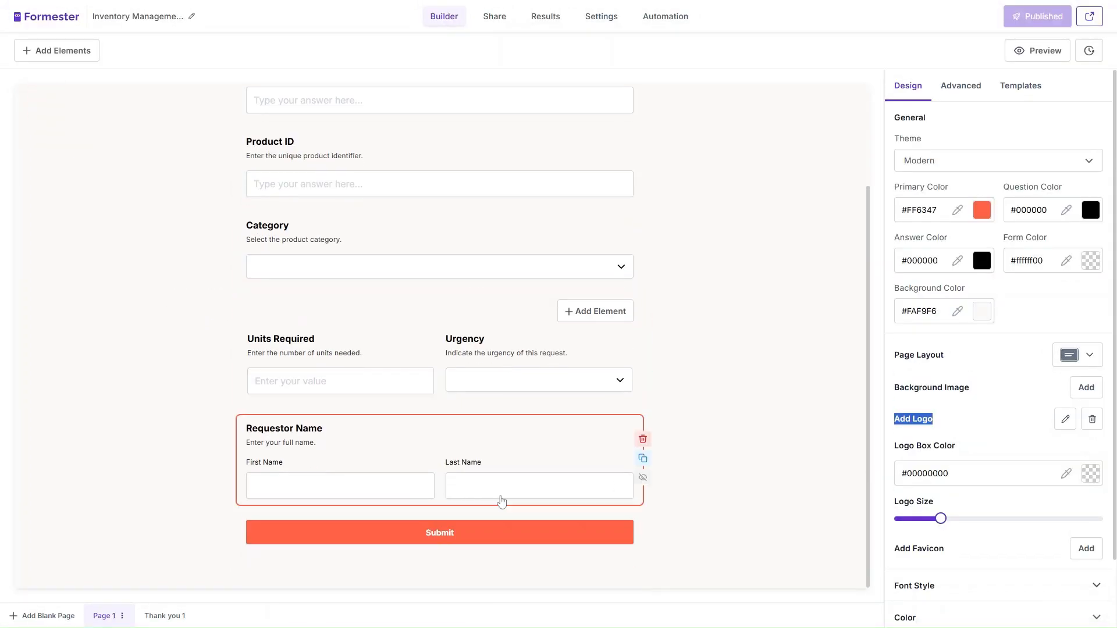
scroll(417, 162, up, 2)
scroll(460, 410, down, 2)
scroll(475, 426, up, 2)
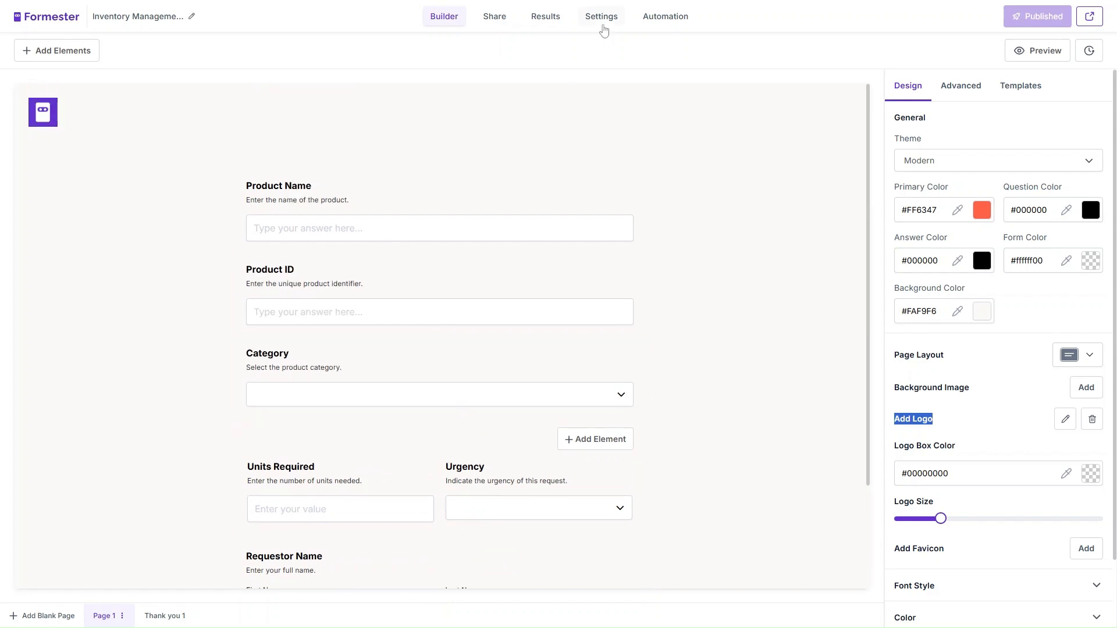
click(604, 17)
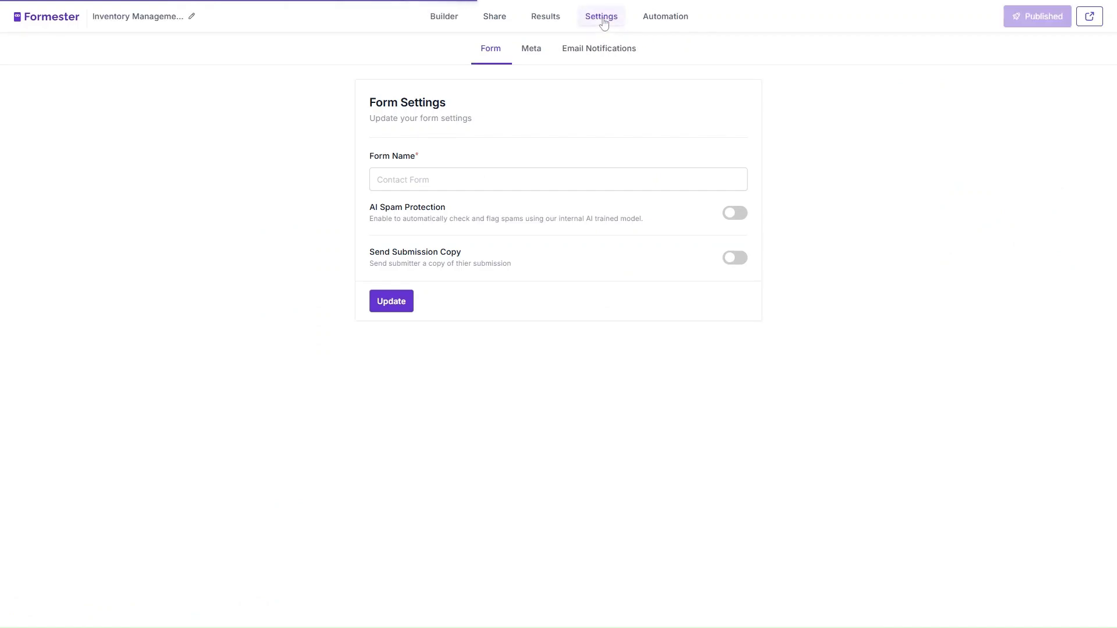
click(599, 54)
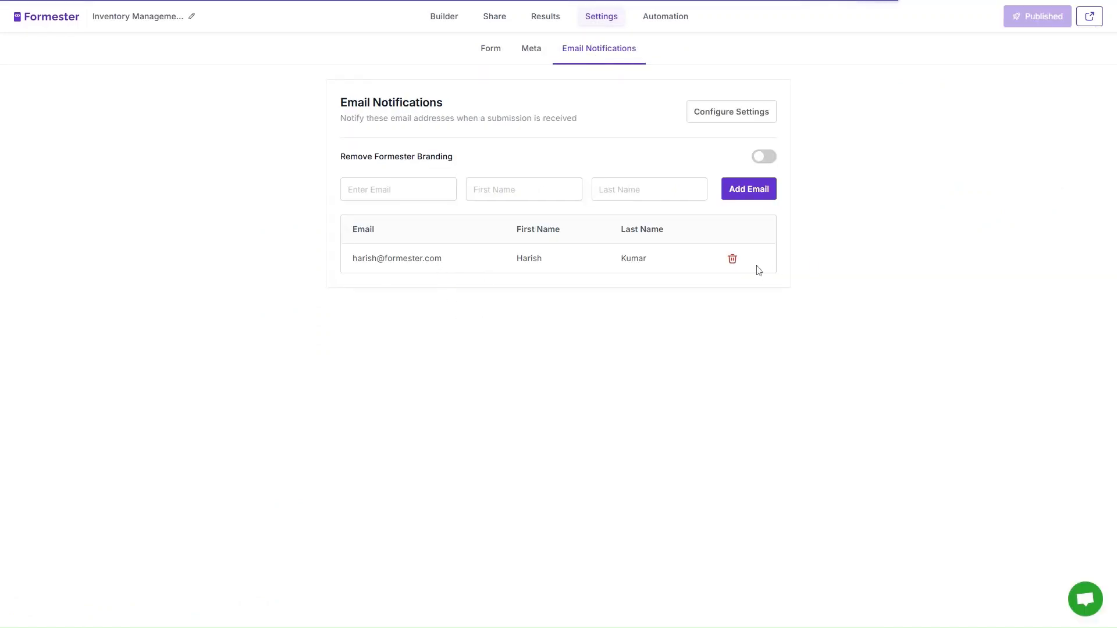
click(732, 259)
click(610, 383)
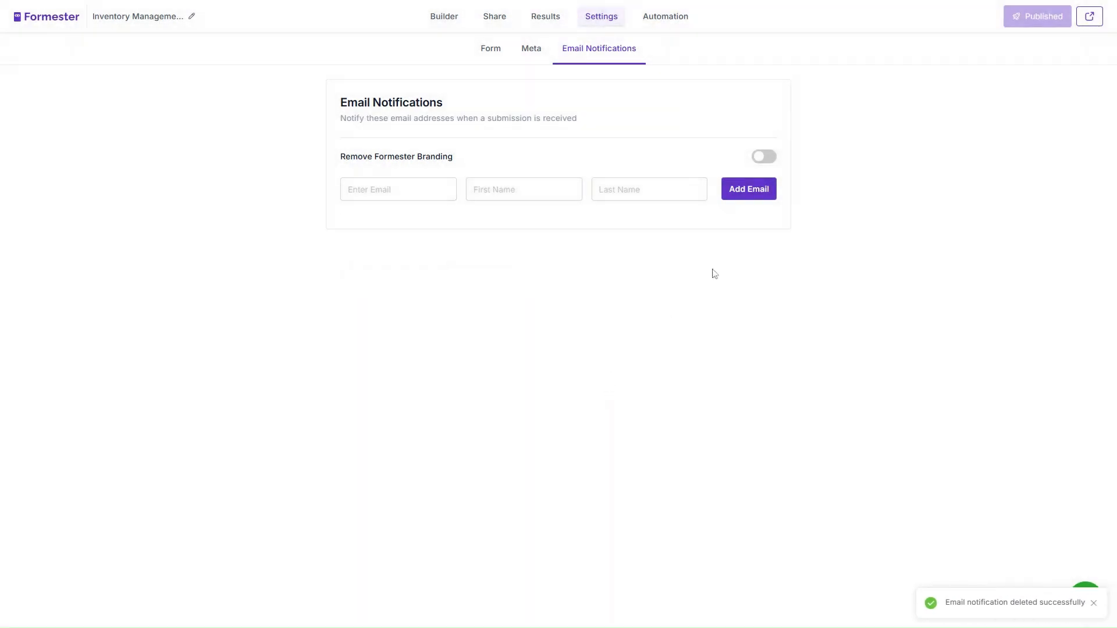
- Add a new notification recipient with their email address, first name and last name
click(764, 196)
click(450, 189)
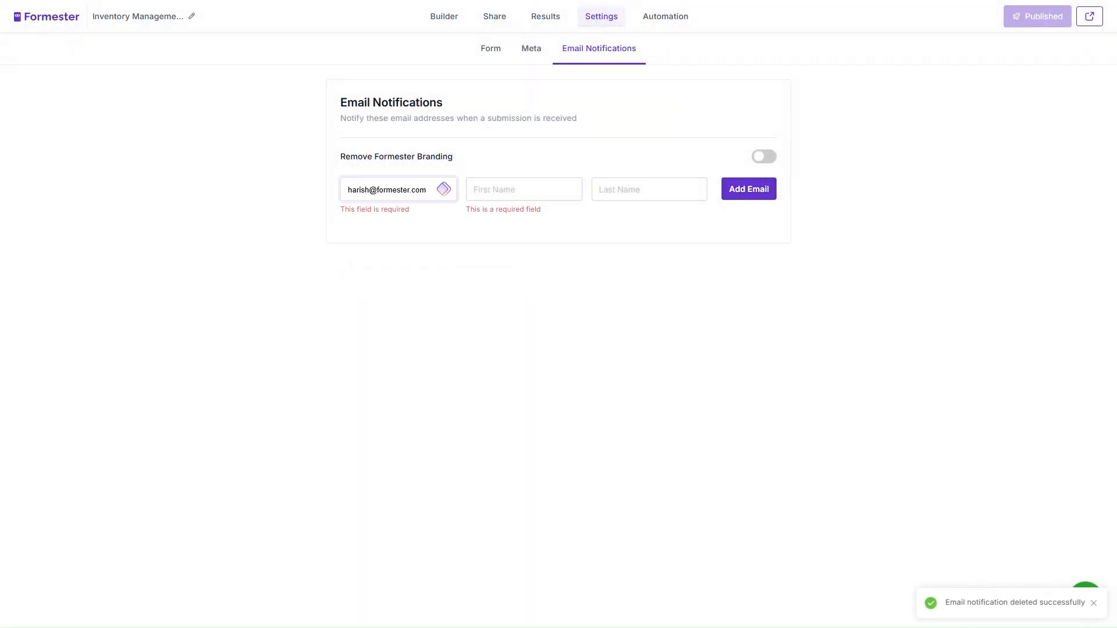
key(Tab)
key(Tab)
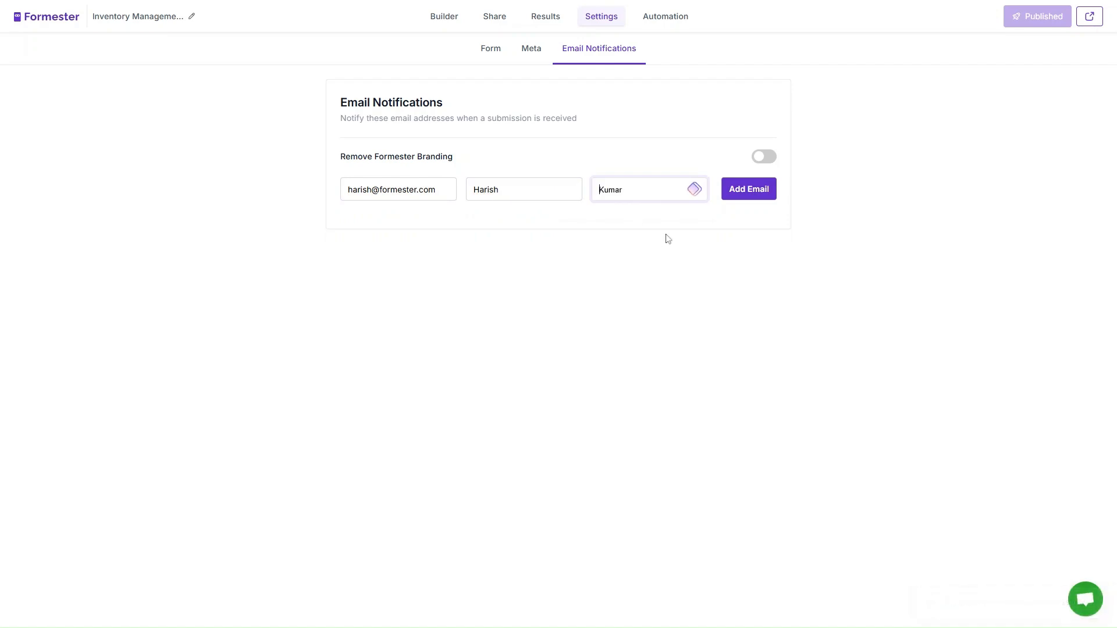
click(744, 196)
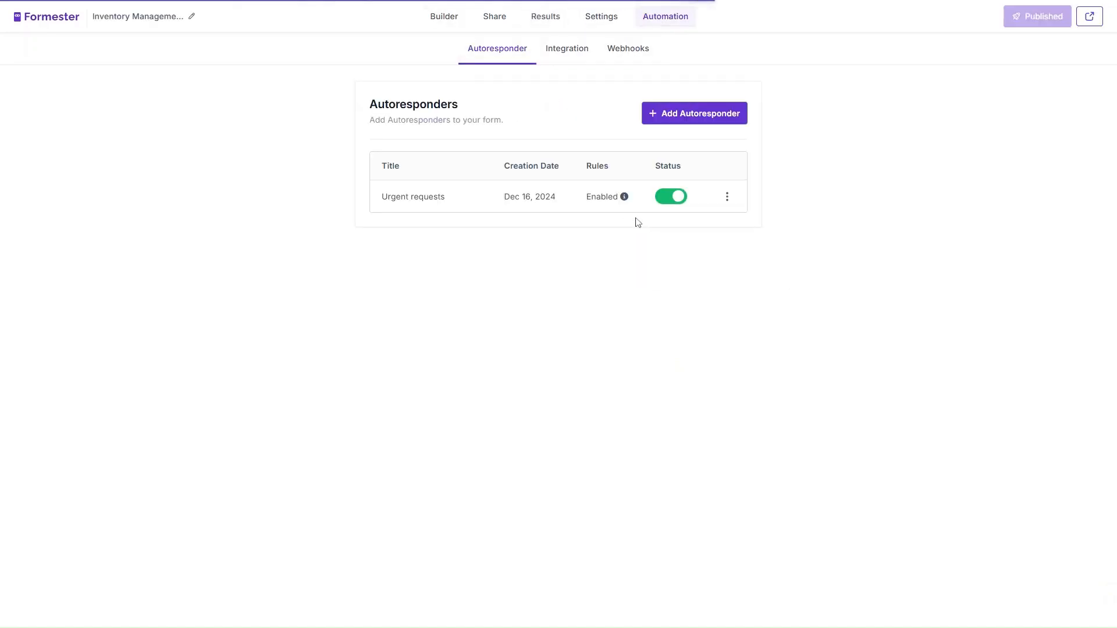
- Show the form's integrations, with Google Sheets connected, and check the Zapier app search
click(568, 49)
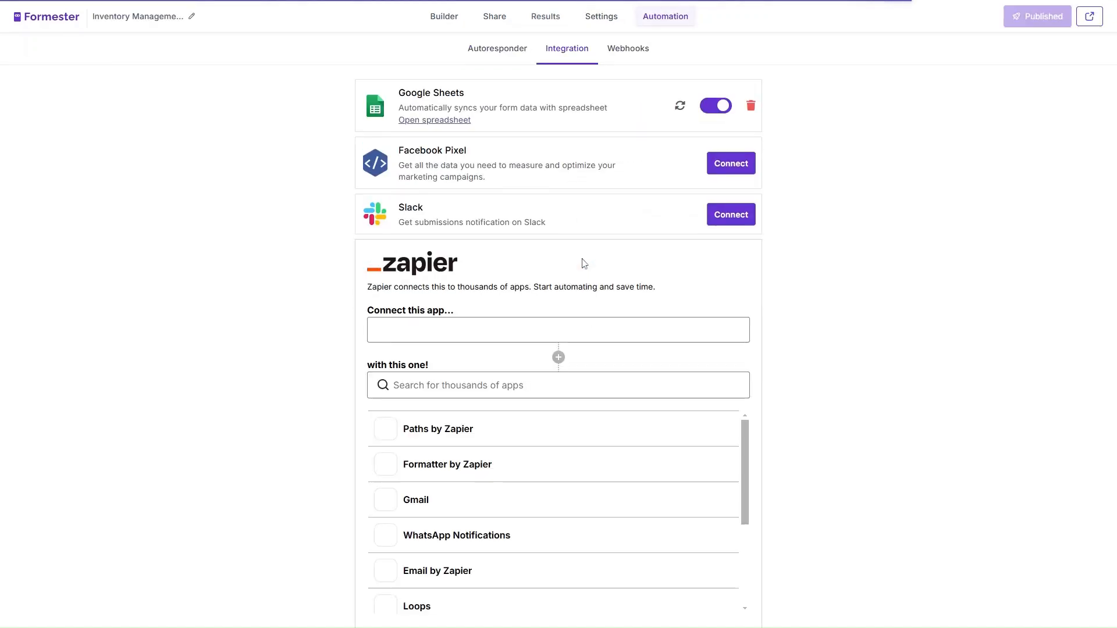
click(582, 381)
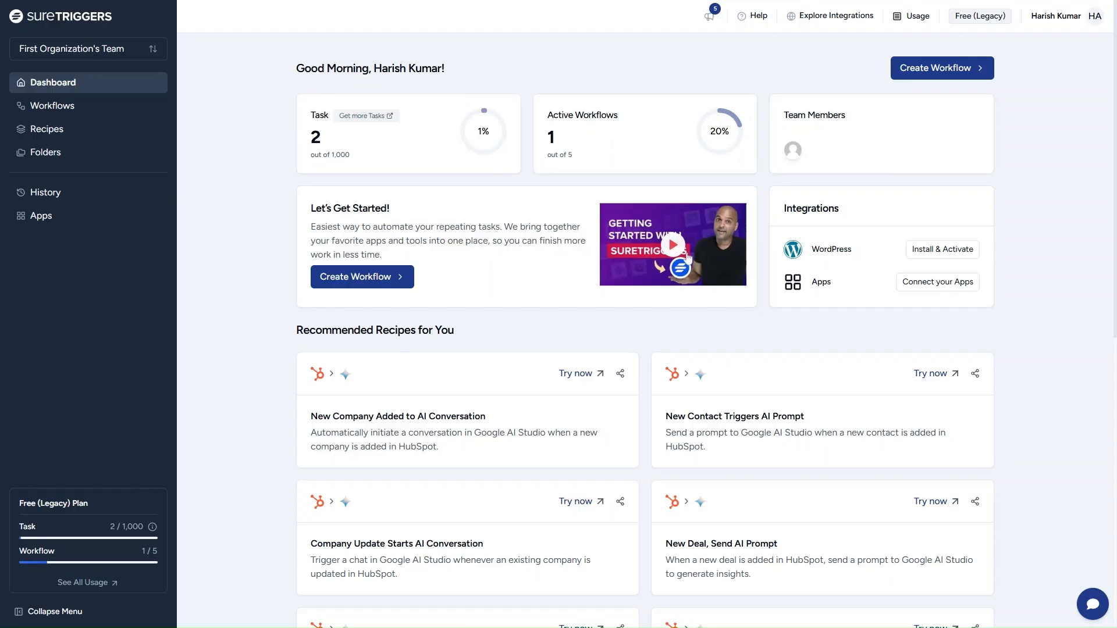
- Create a blank SureTriggers workflow named 'Inventory Automation1'
click(919, 68)
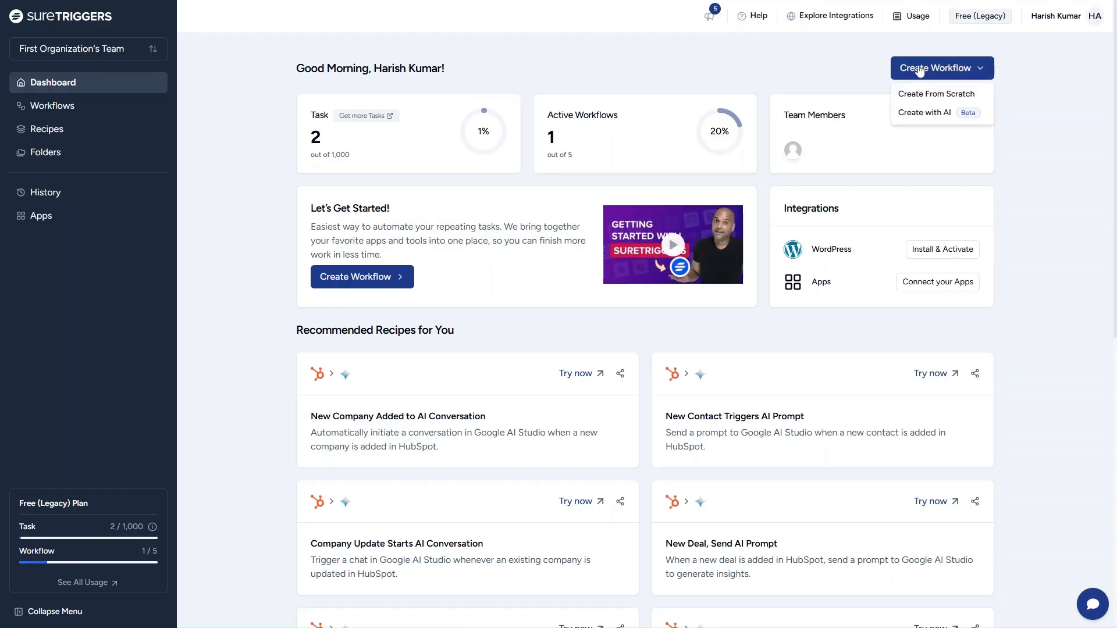
click(932, 93)
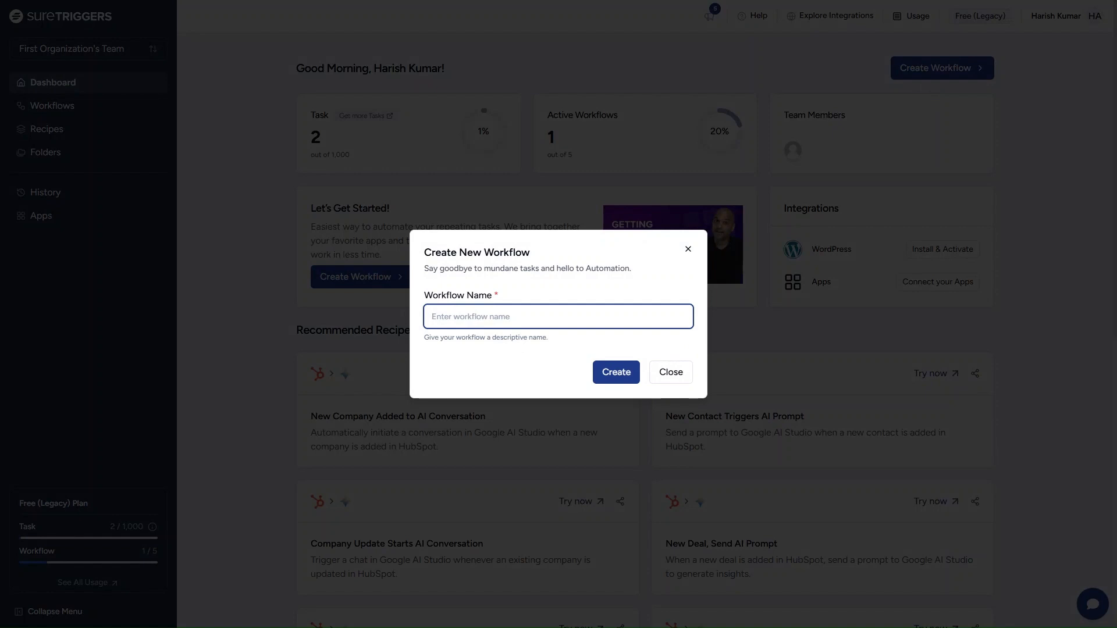
text(Inventory Automation1)
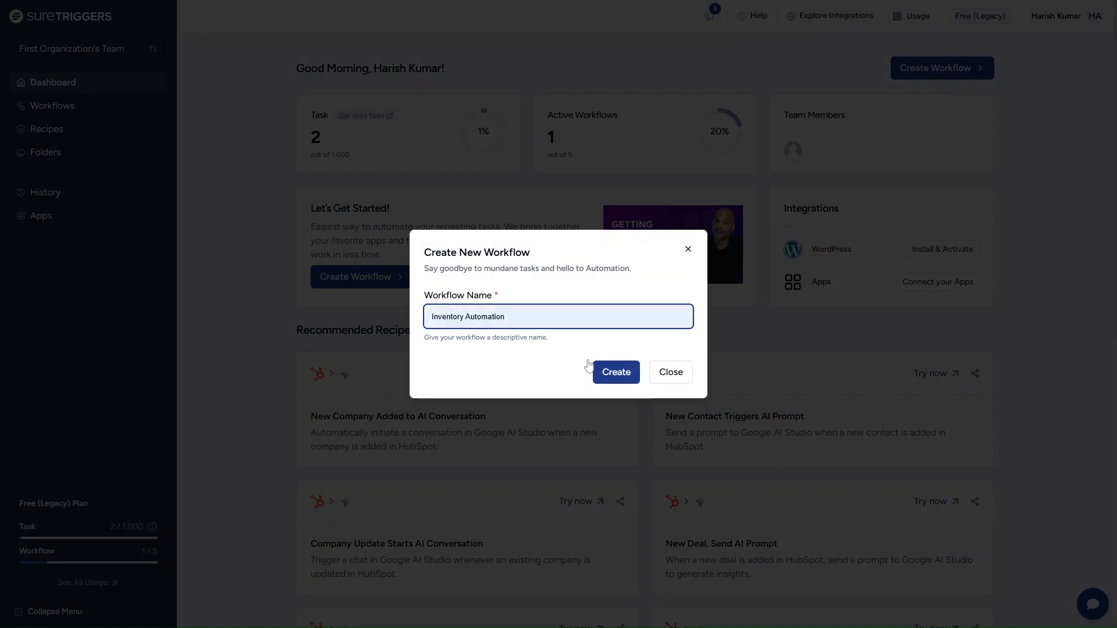
click(622, 374)
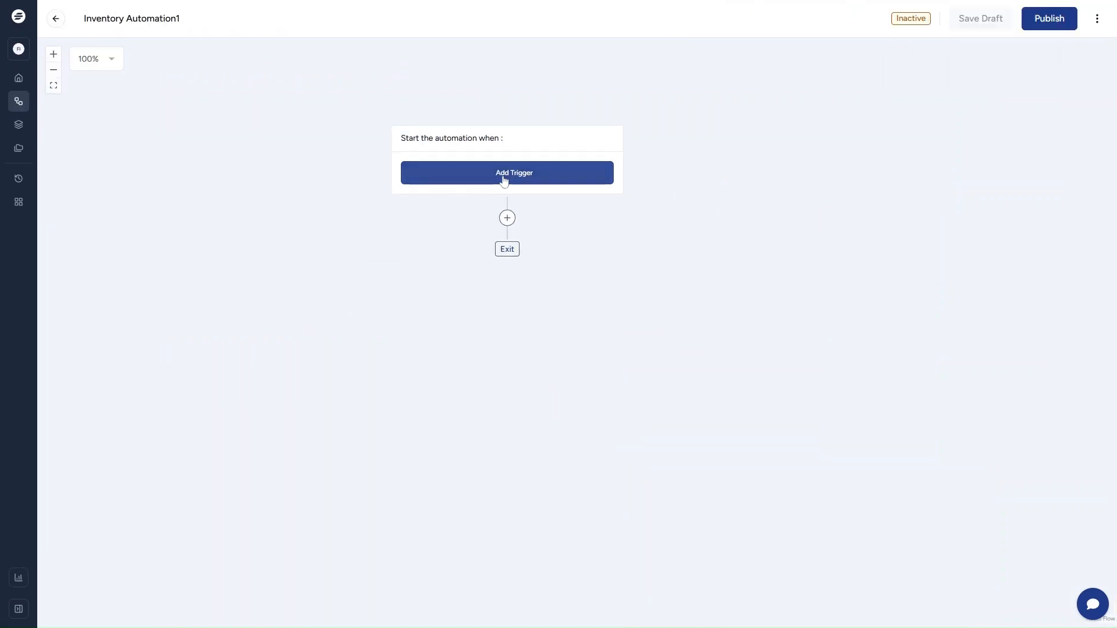
- Set a Formester 'Form submission created' trigger and copy its webhook URL
click(503, 177)
text(F)
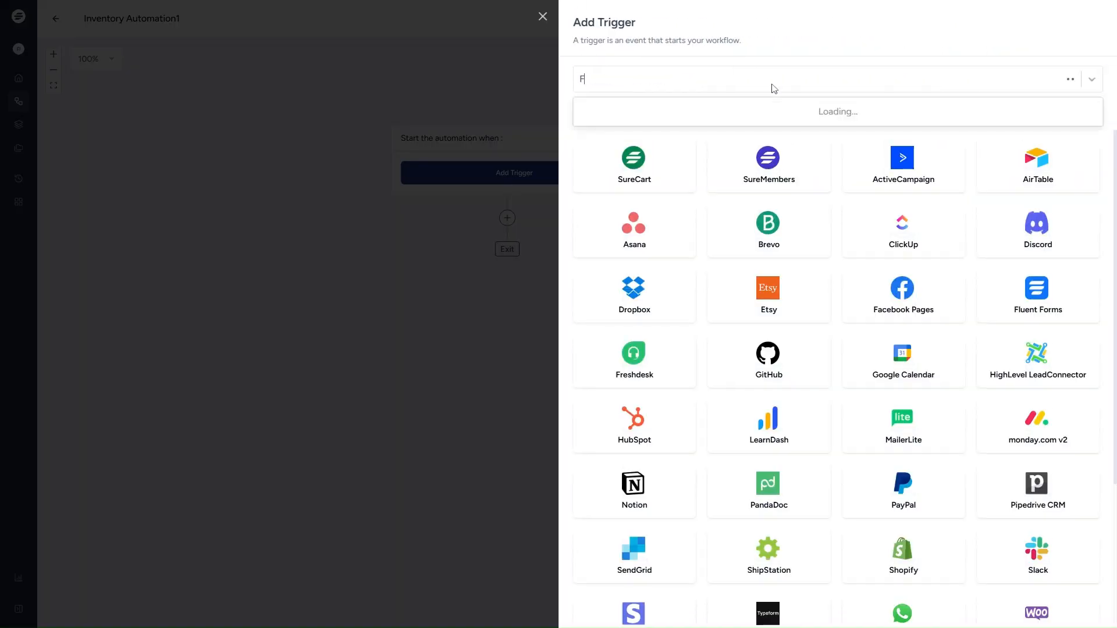
text(oremst)
key(ctrl+a)
key(BackSpace)
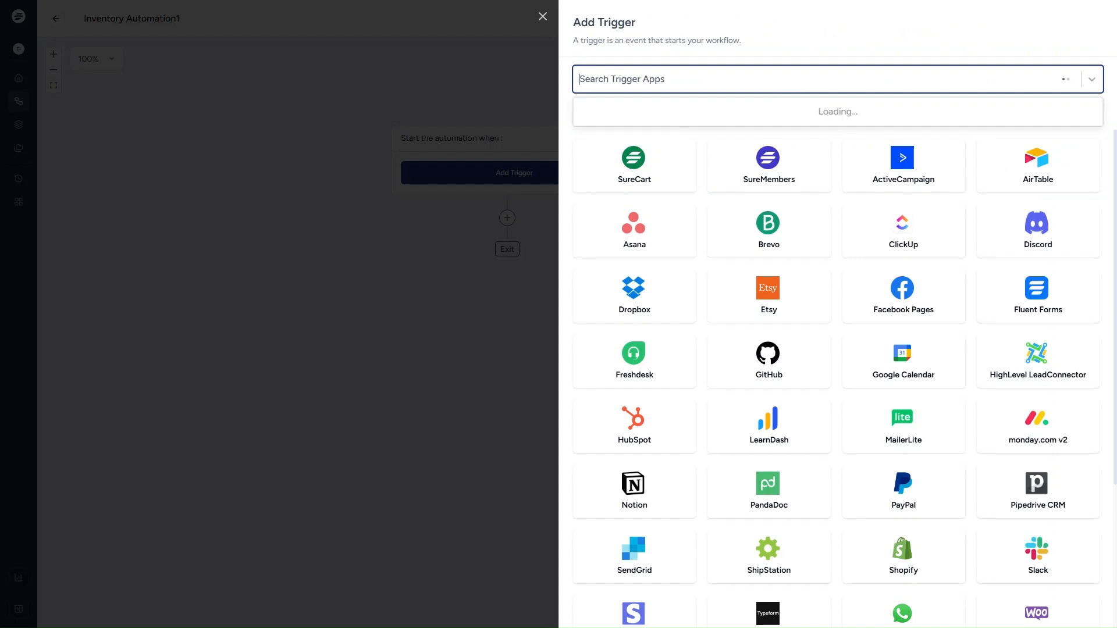
text(Formester)
click(767, 119)
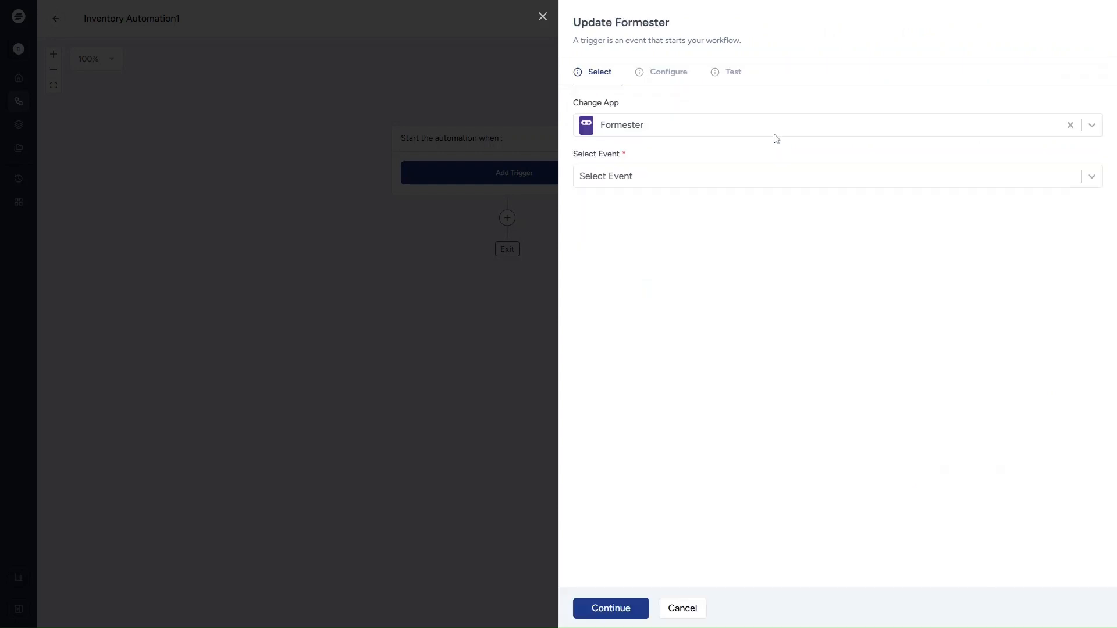
click(731, 181)
click(707, 215)
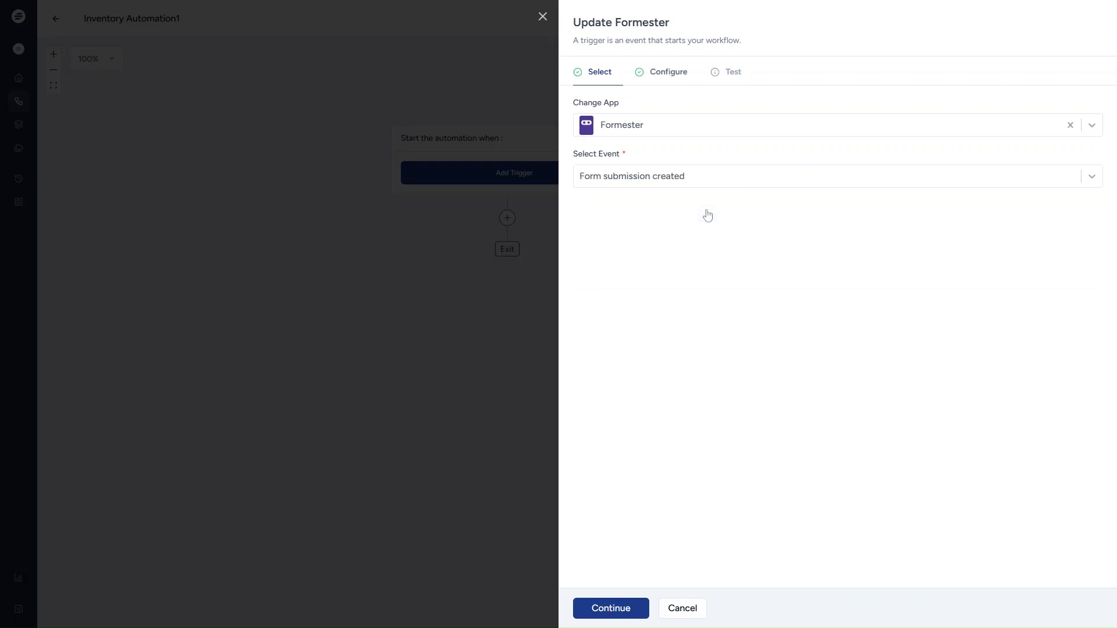
click(642, 618)
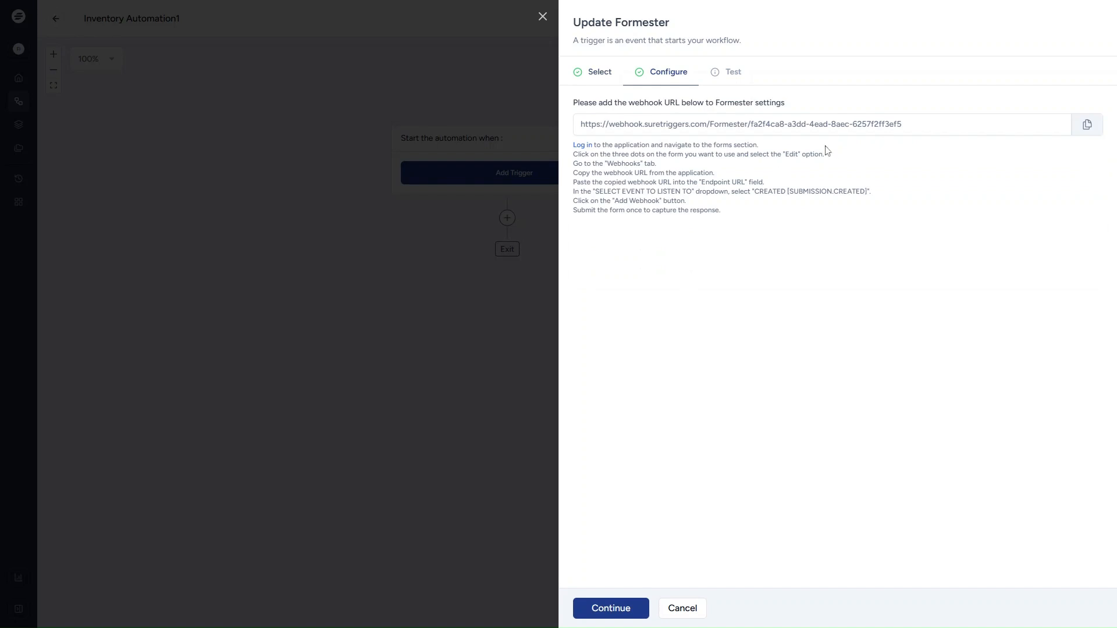
click(1088, 128)
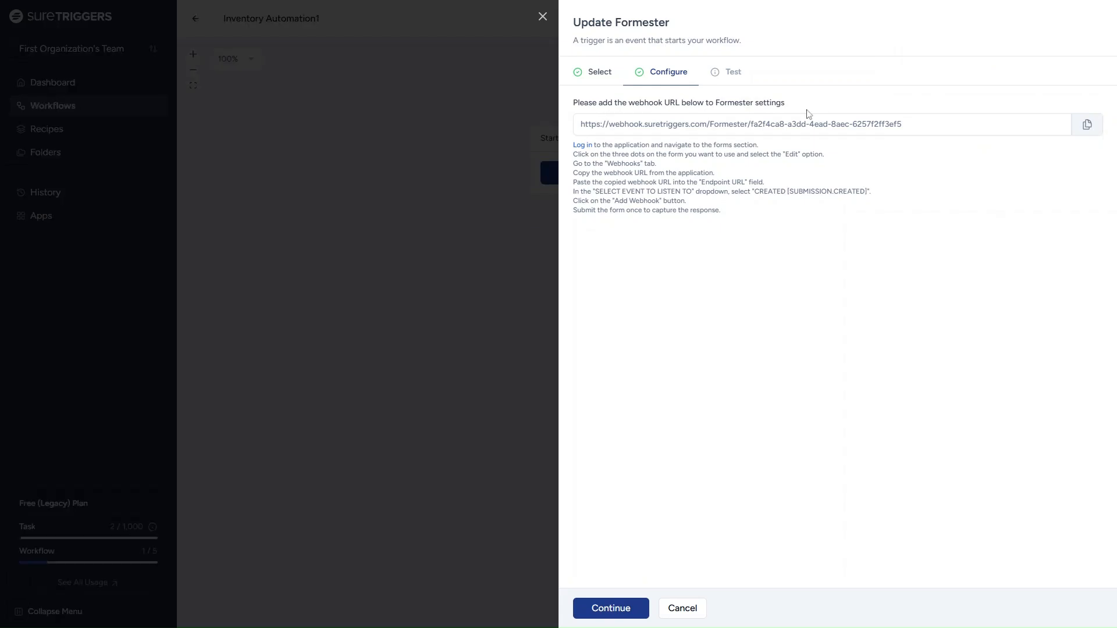
- Add a Formester webhook to the pasted SureTriggers URL for Created [Submission.Created] events
key(ctrl+Tab)
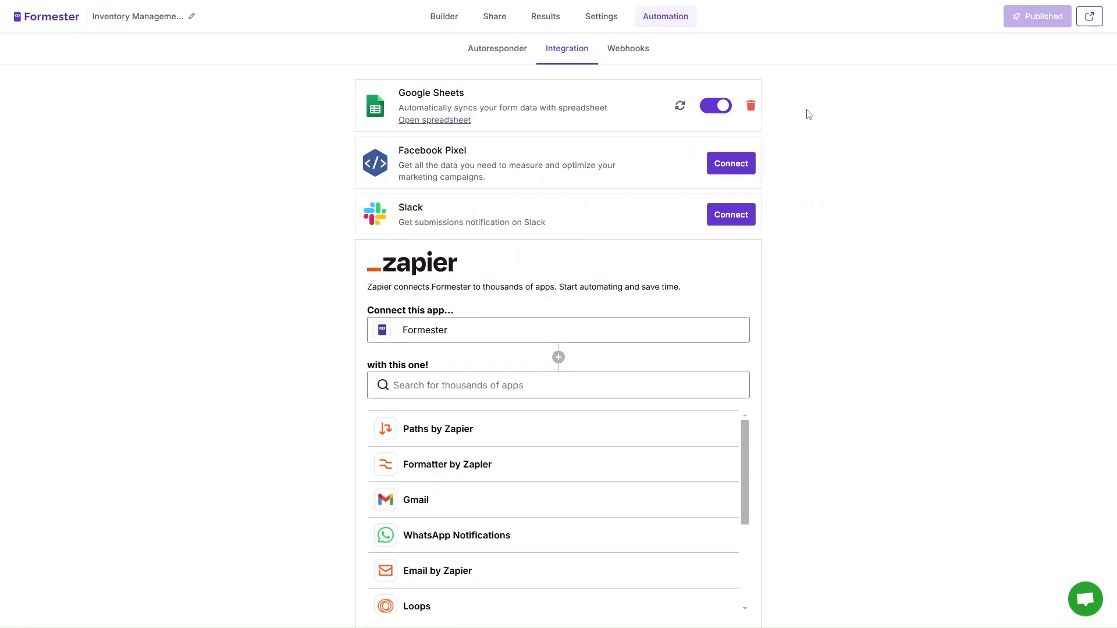
click(638, 54)
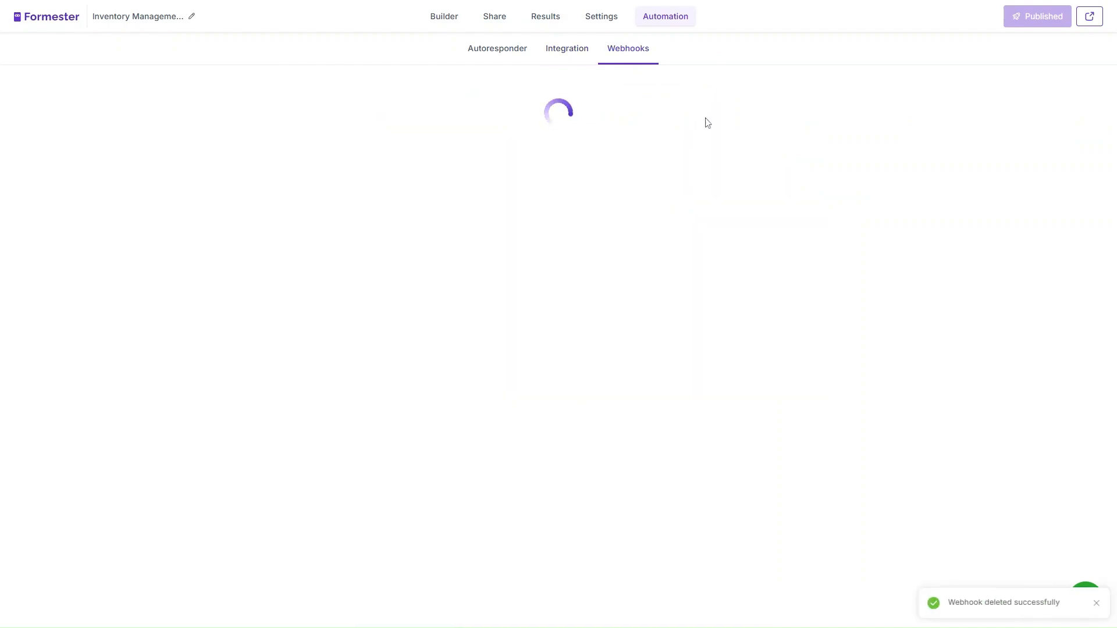
click(569, 354)
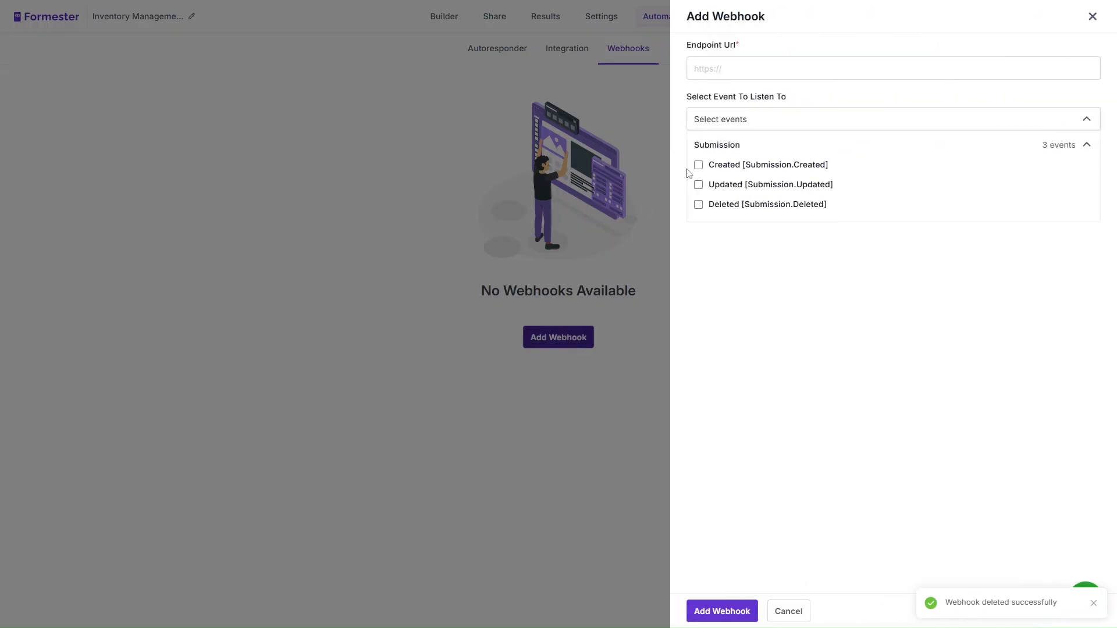
click(782, 58)
key(ctrl+v)
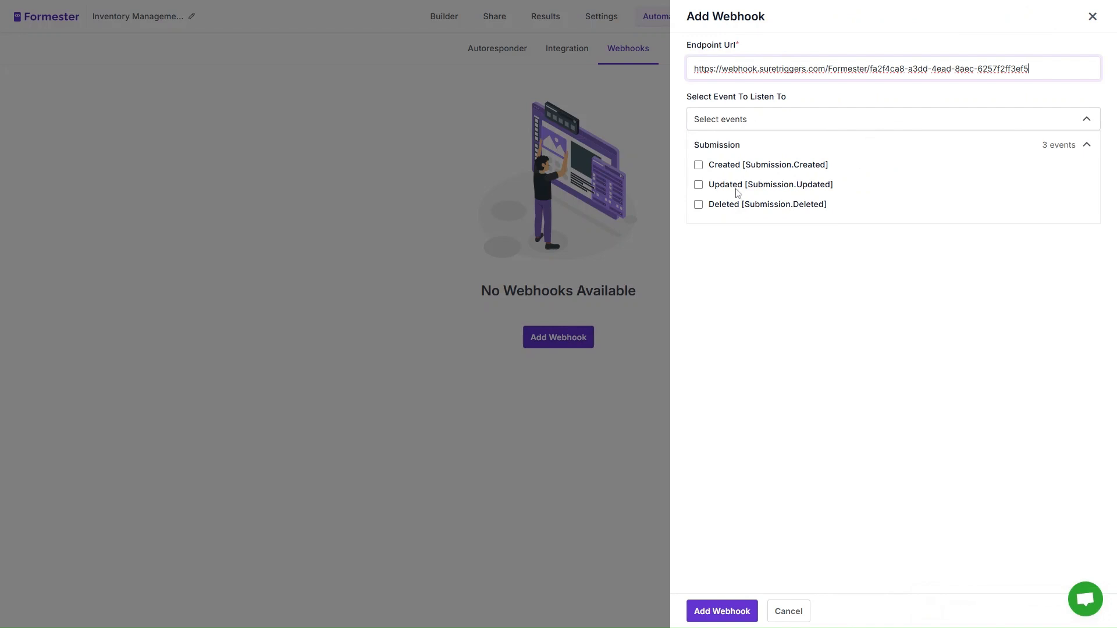
click(699, 166)
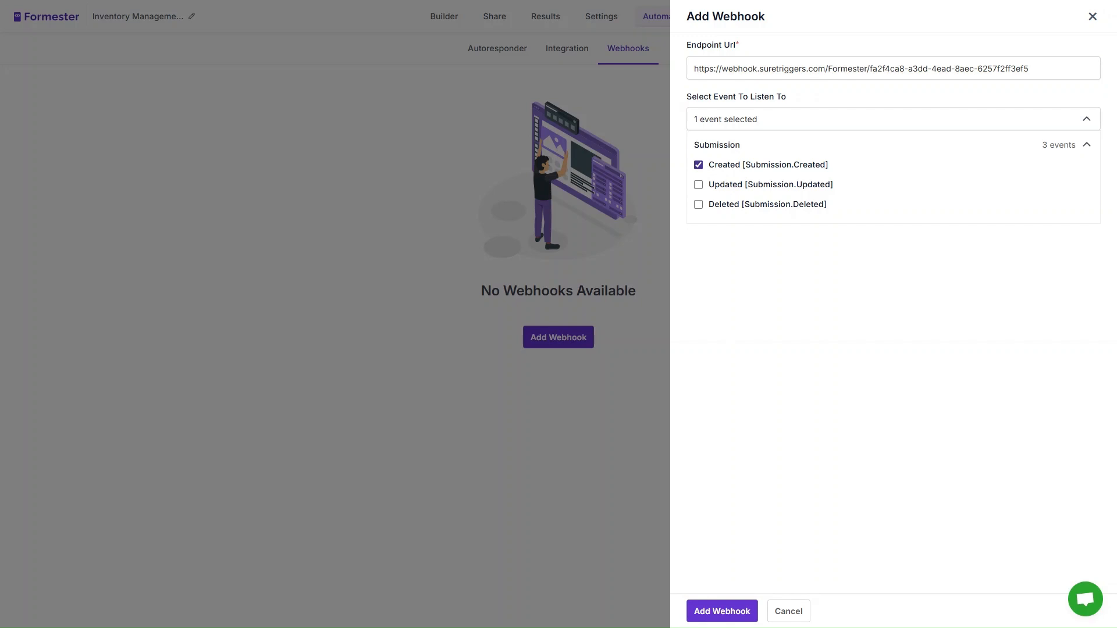
click(740, 613)
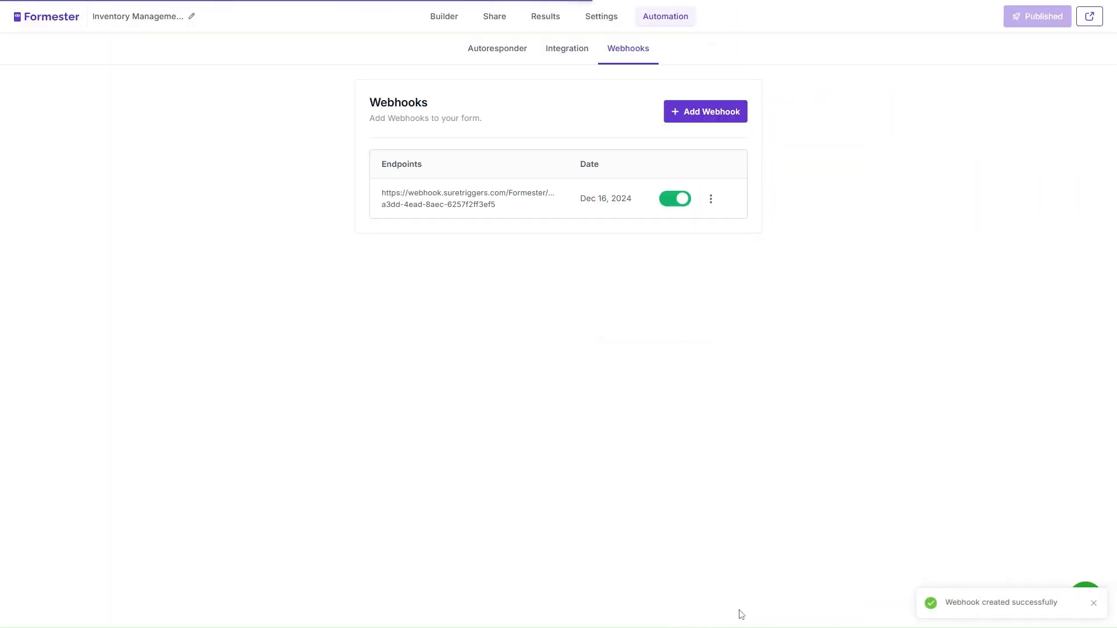
- Start the SureTriggers trigger test, then load the live published inventory form
key(ctrl+Tab)
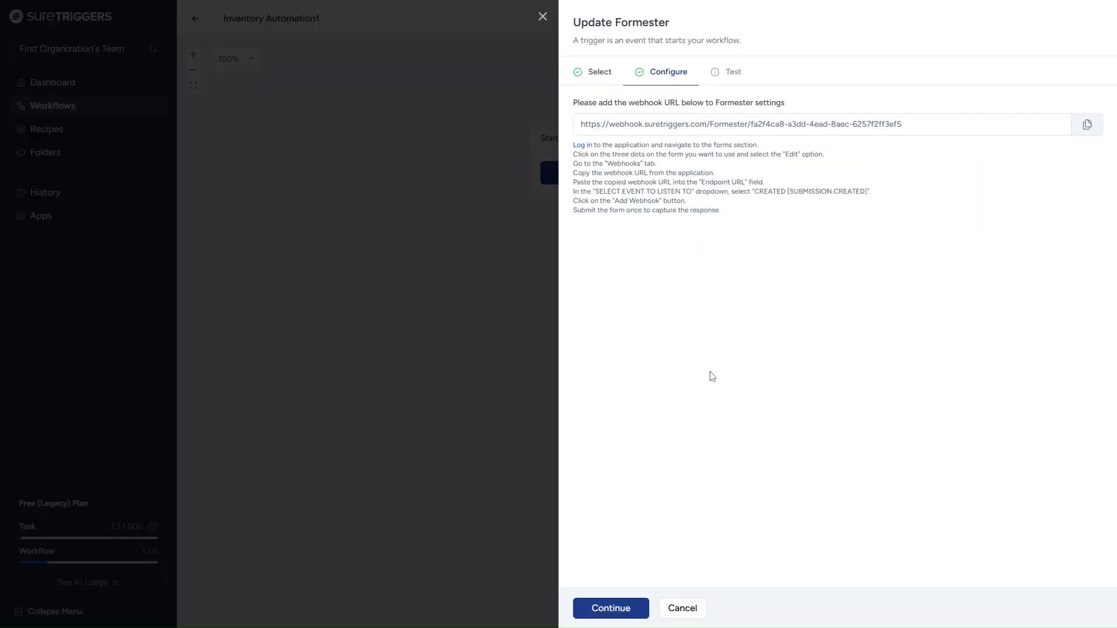
click(633, 615)
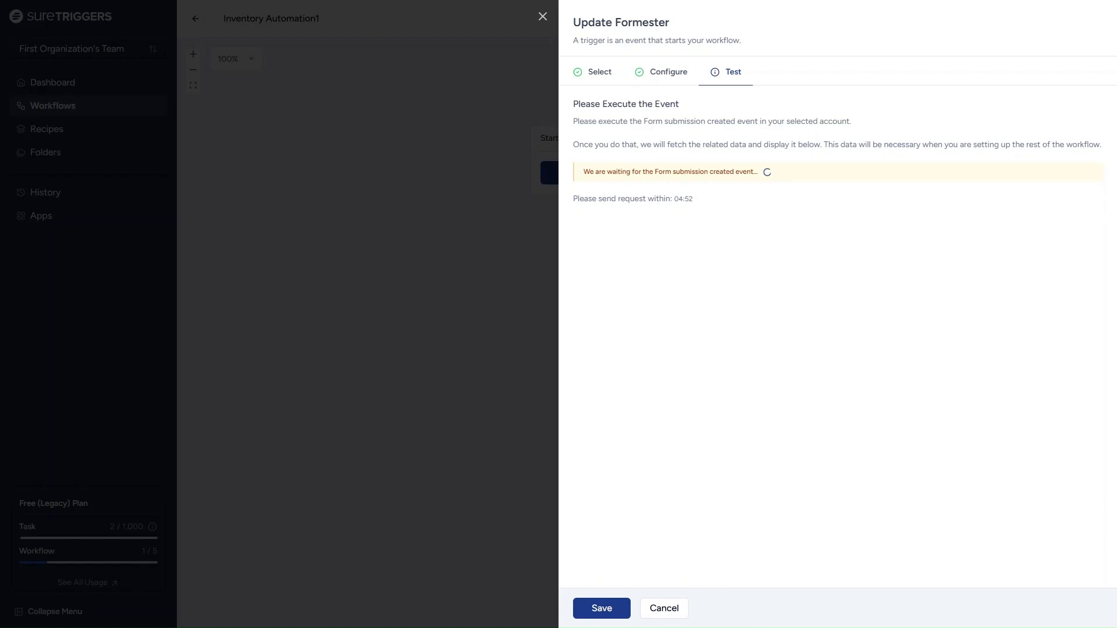
key(ctrl+shift+Tab)
click(1090, 21)
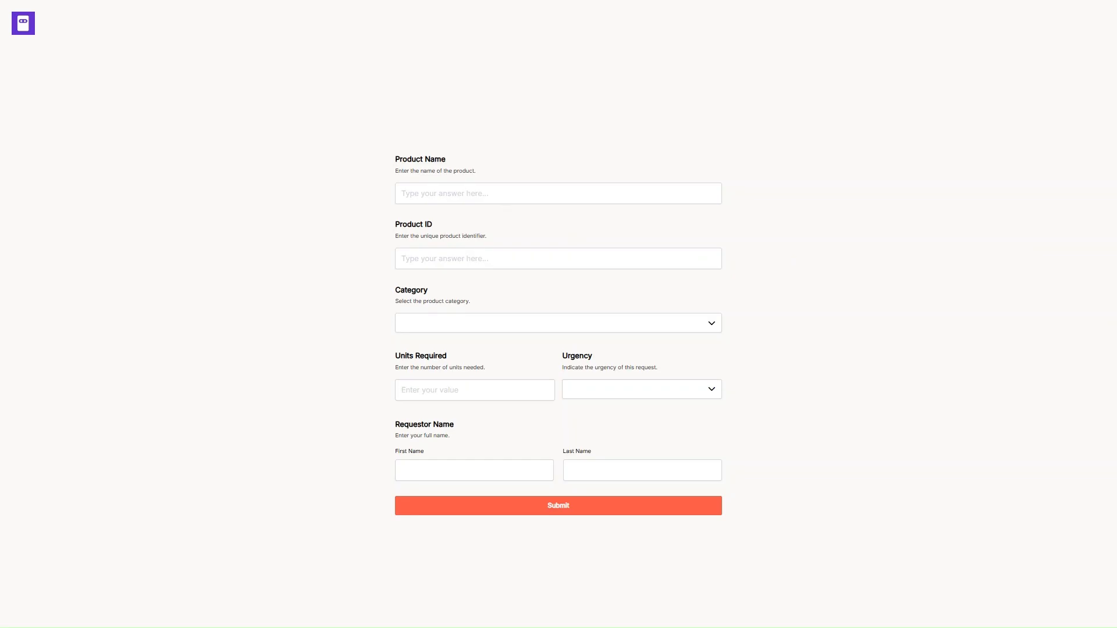
- Enter product Asus ROG Strix 23, product ID 2222, category Laptops, 4 units required
click(496, 196)
click(462, 293)
click(469, 263)
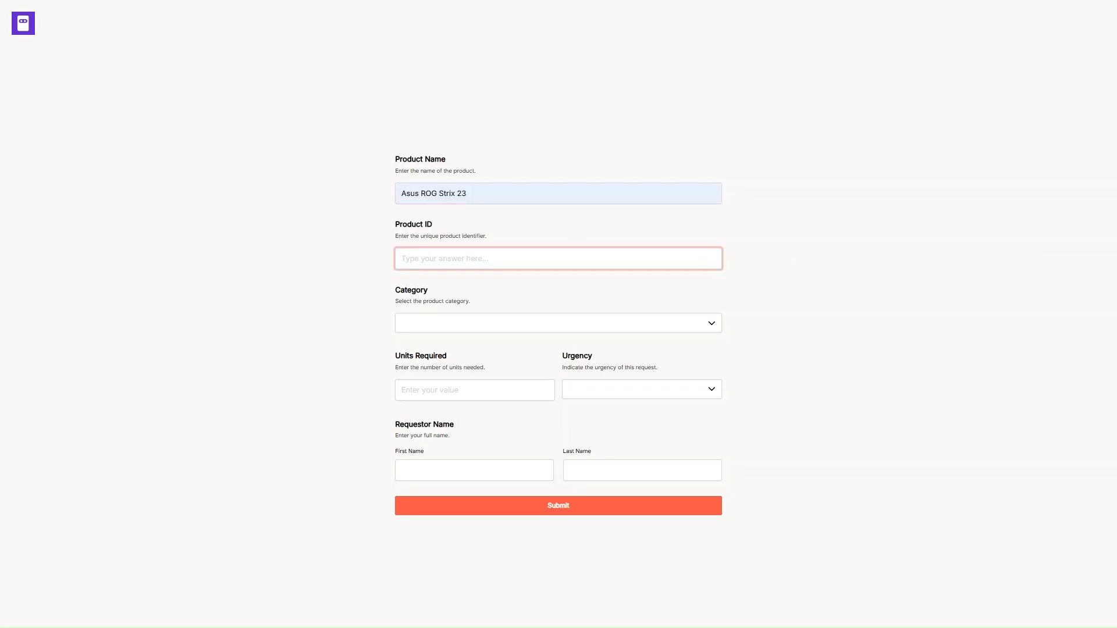
click(470, 331)
click(468, 324)
click(469, 379)
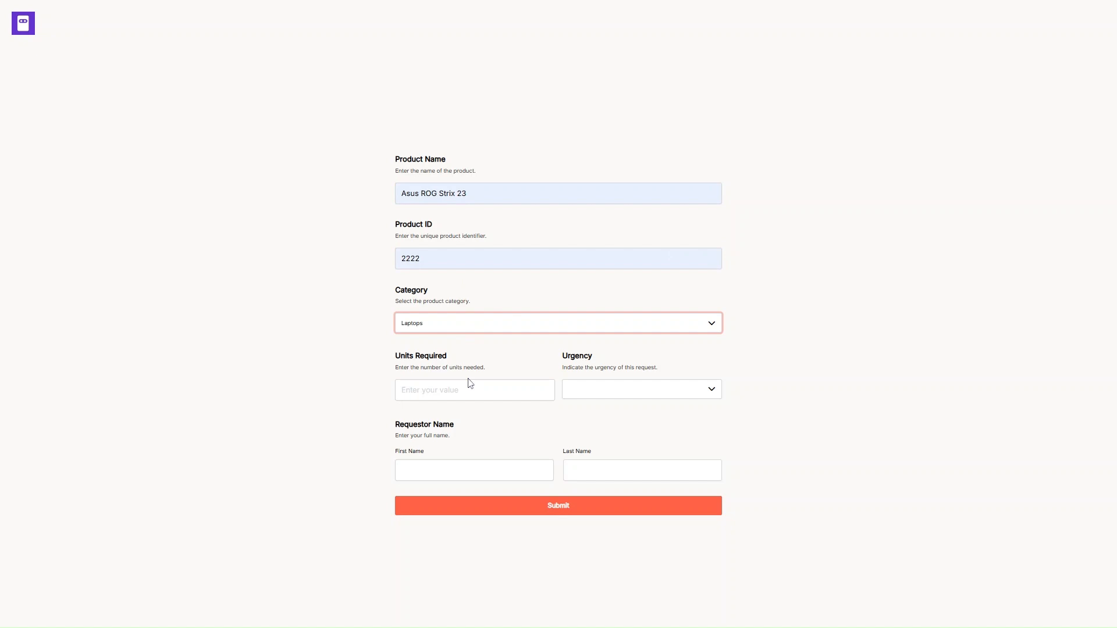
click(470, 385)
text(4)
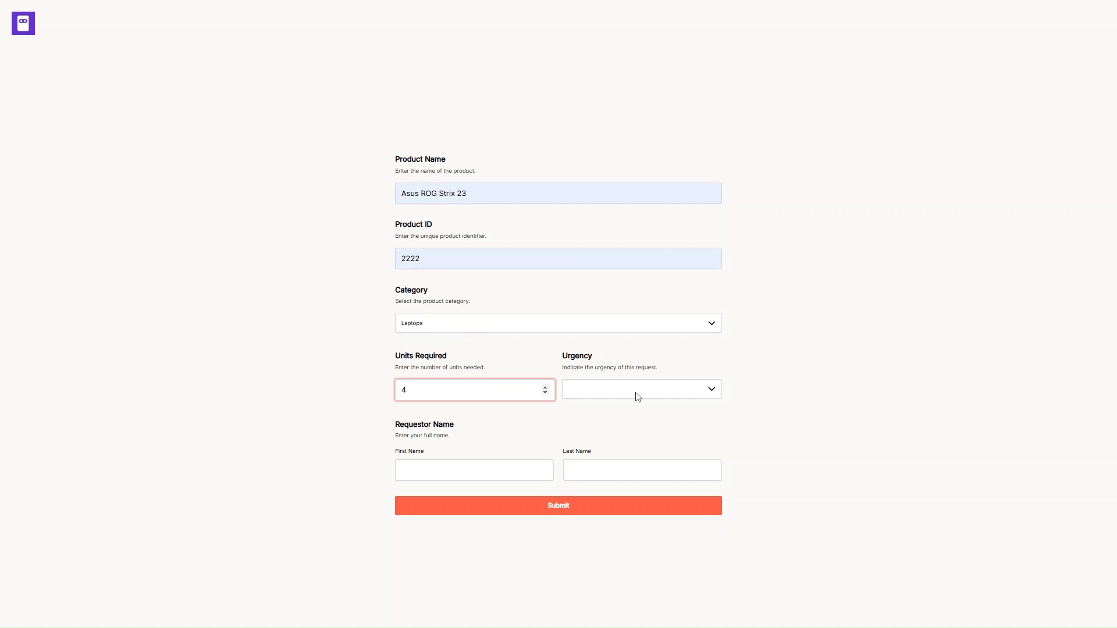
- Set urgency to Medium, enter the requestor's first and last name, and submit
click(638, 394)
click(626, 433)
click(499, 479)
text(Harish)
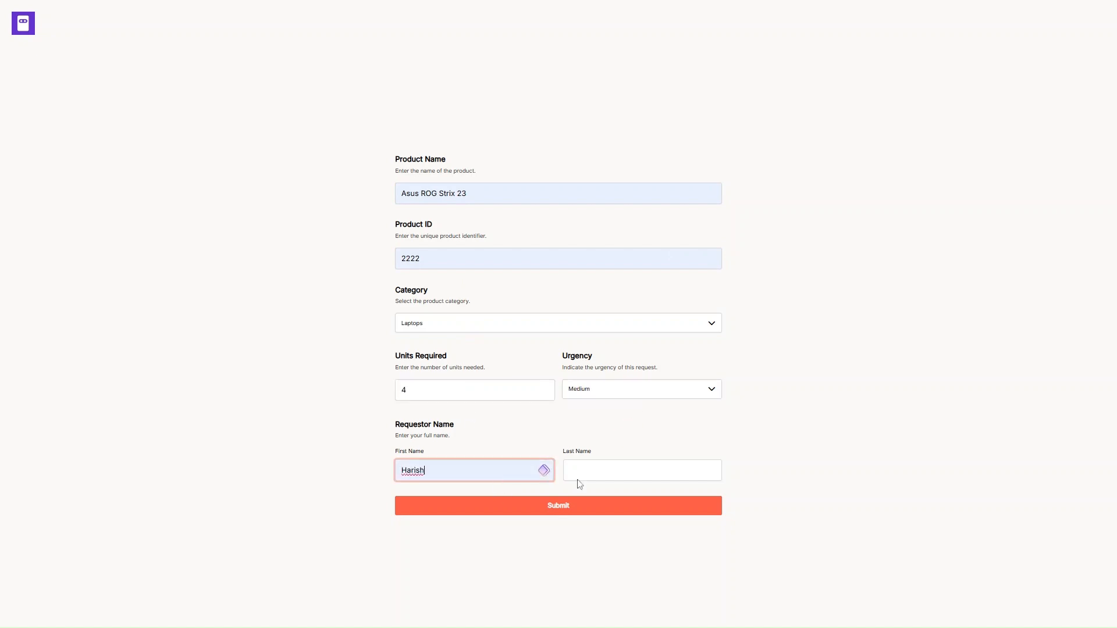
click(579, 478)
text(K)
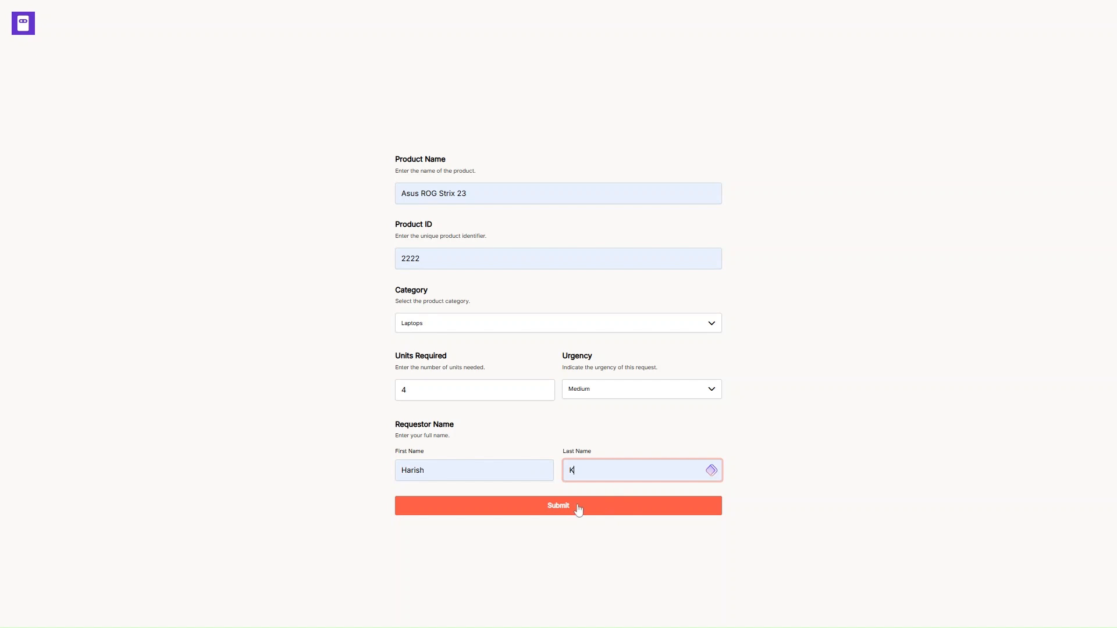
click(579, 510)
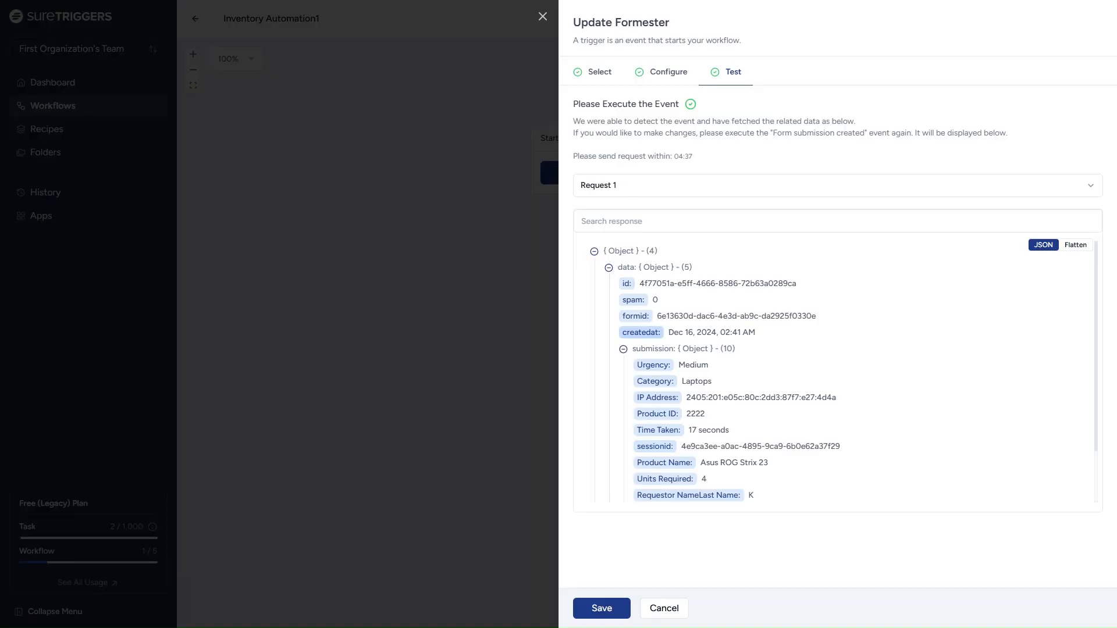
- Save the Formester trigger with its captured test response and add an action after it
scroll(635, 292, down, 1)
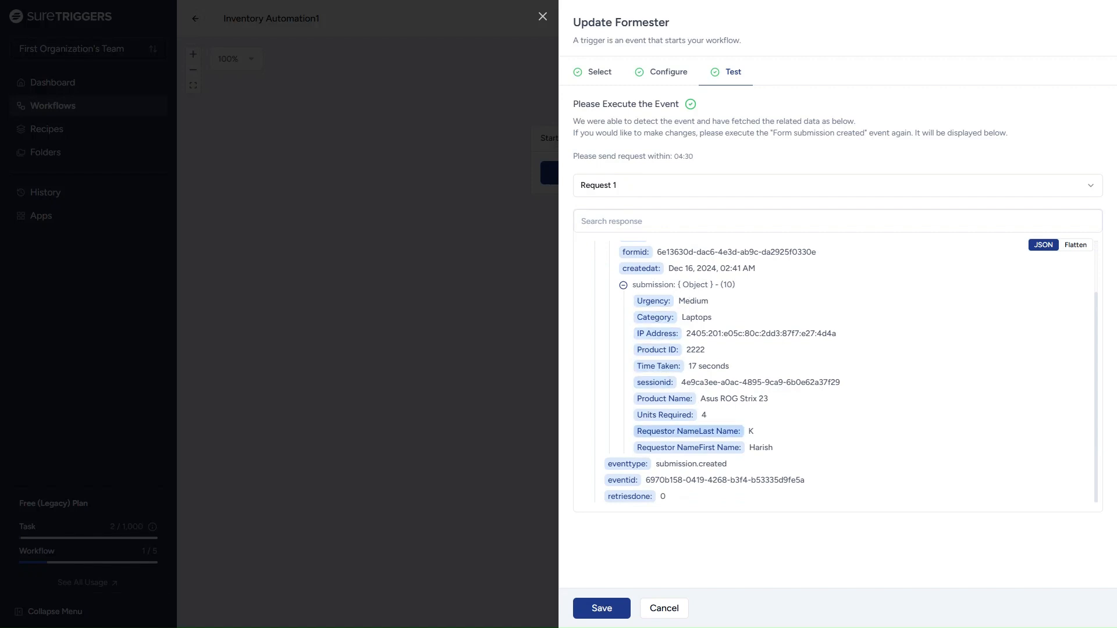
click(623, 618)
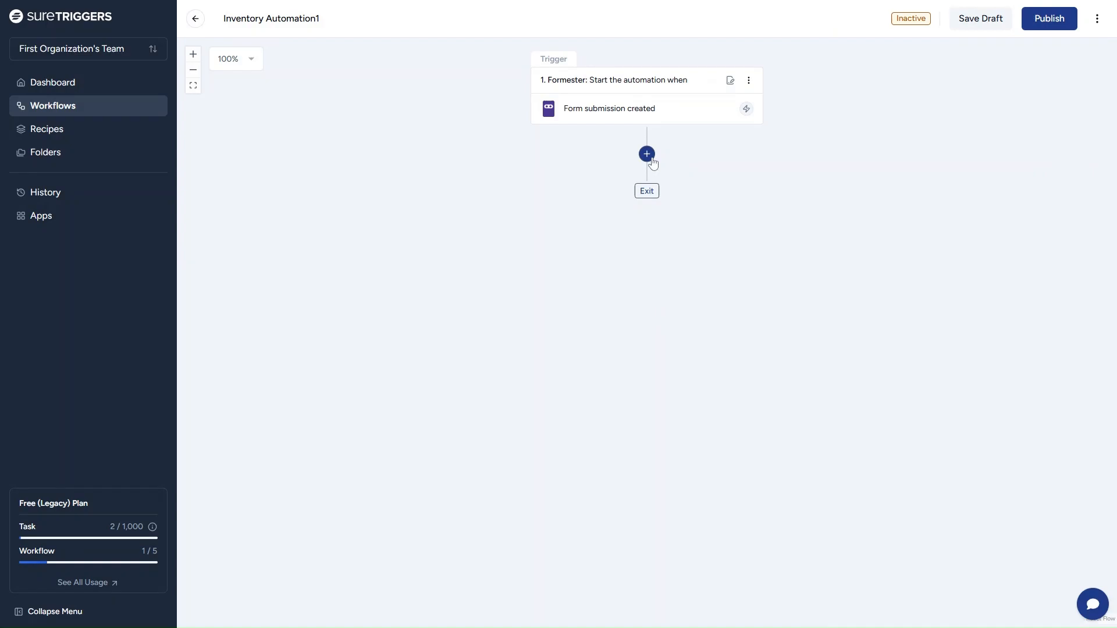
click(647, 155)
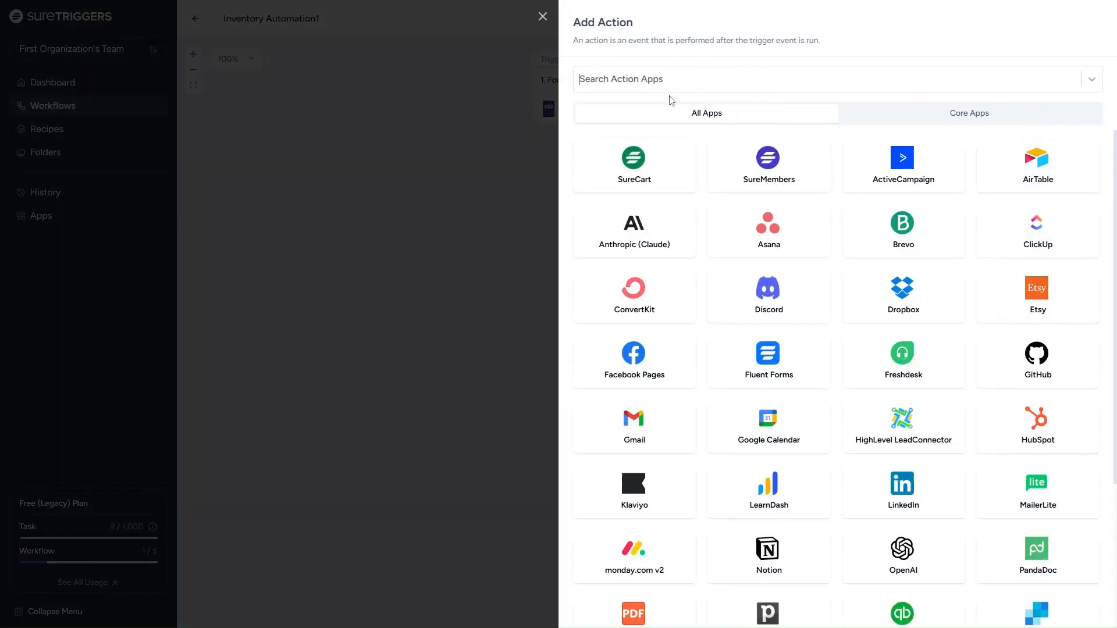
- Search 'zoho' and pick Zoho Inventory as the action app
click(698, 79)
text(zoho)
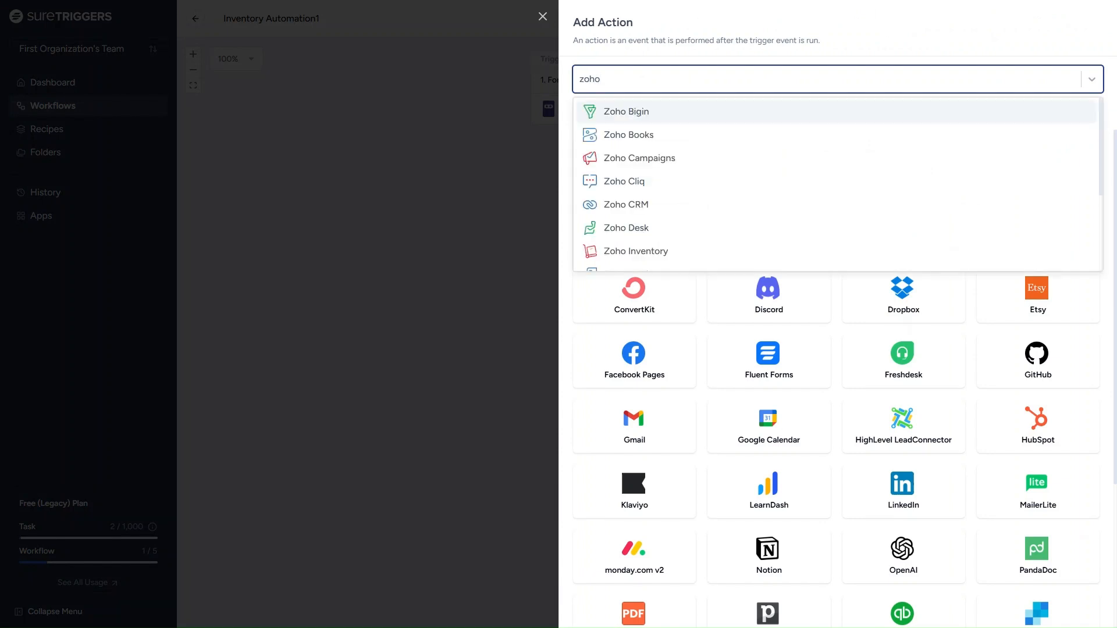
click(681, 254)
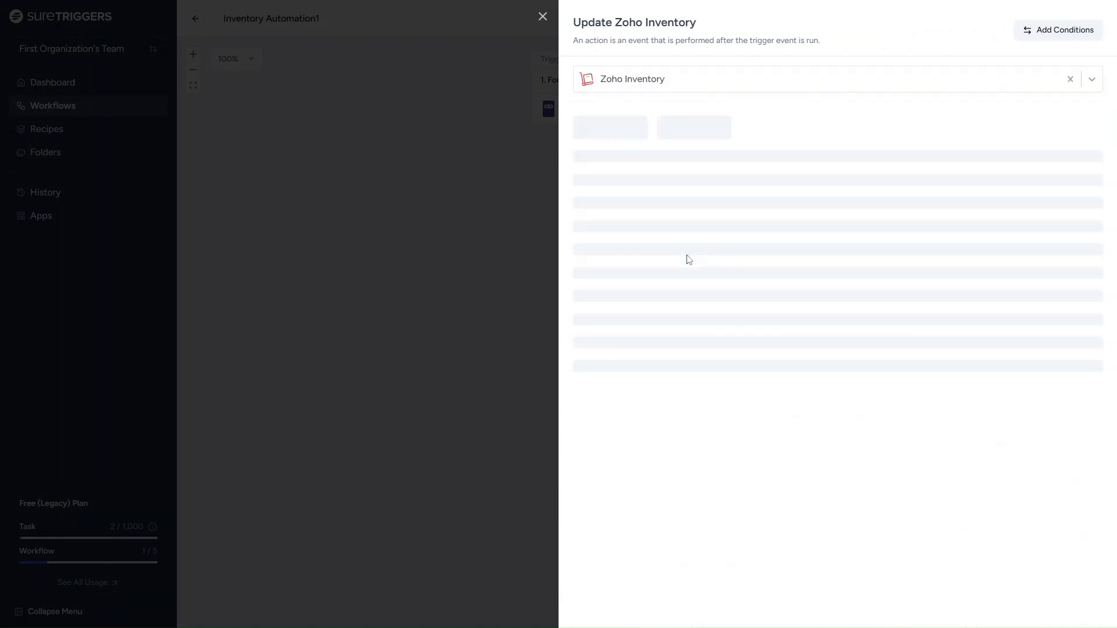
- Choose the Create Item event on the Inventory Automation connection and continue
click(663, 178)
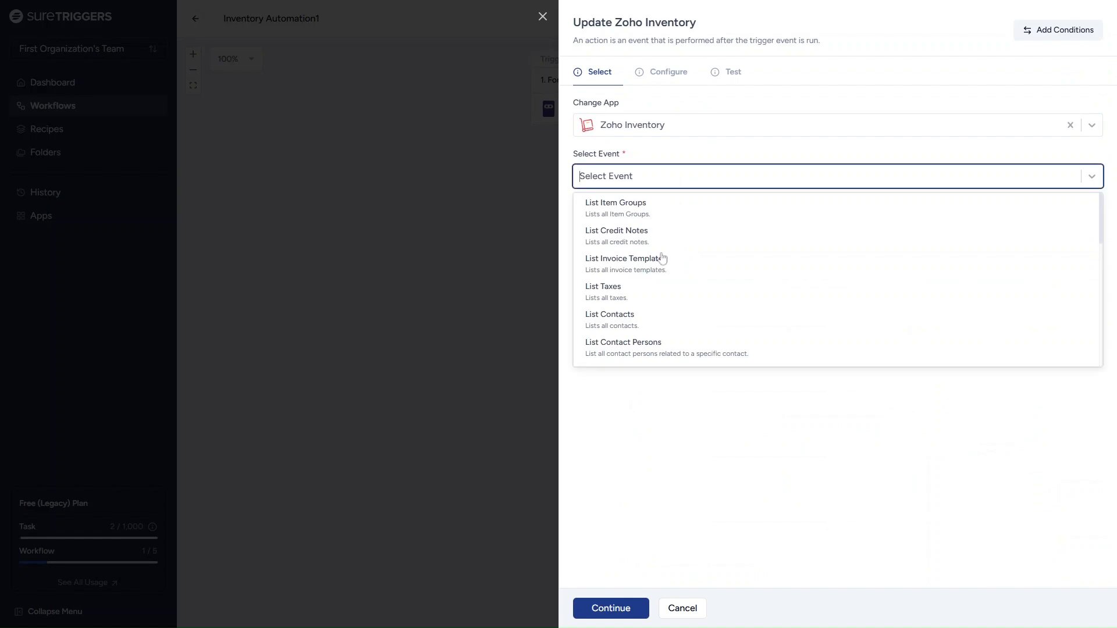
scroll(658, 306, down, 5)
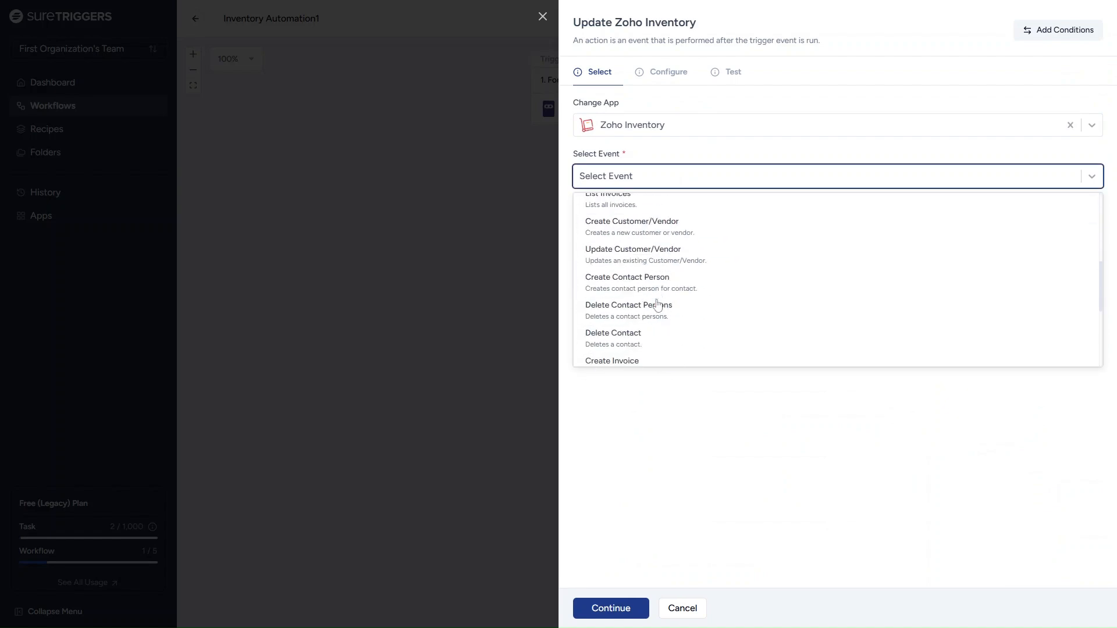
scroll(669, 347, down, 2)
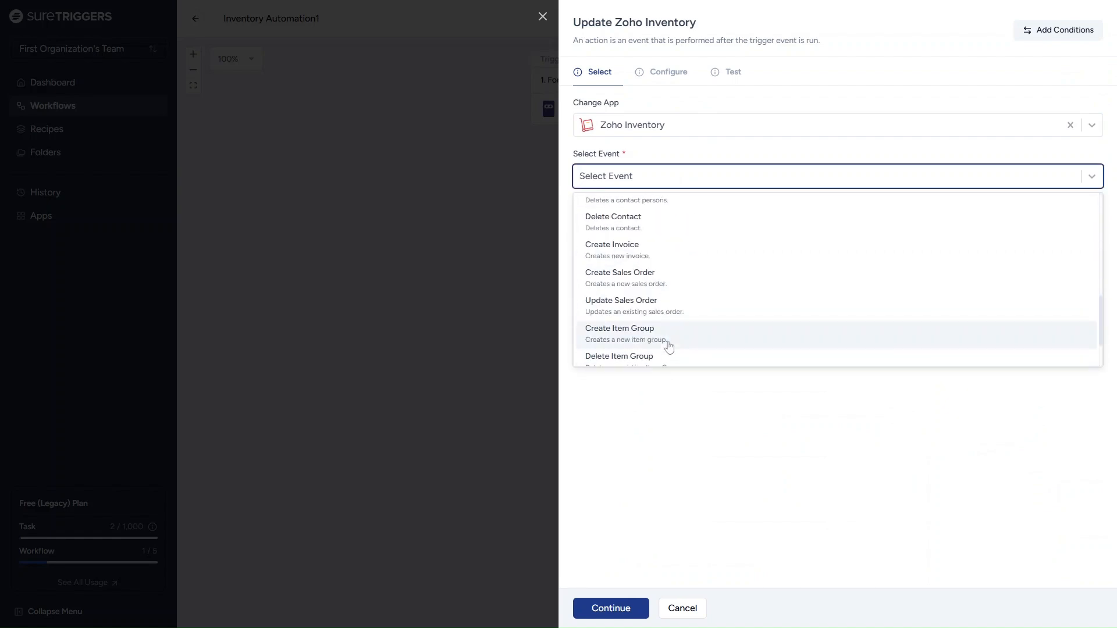
scroll(658, 323, down, 1)
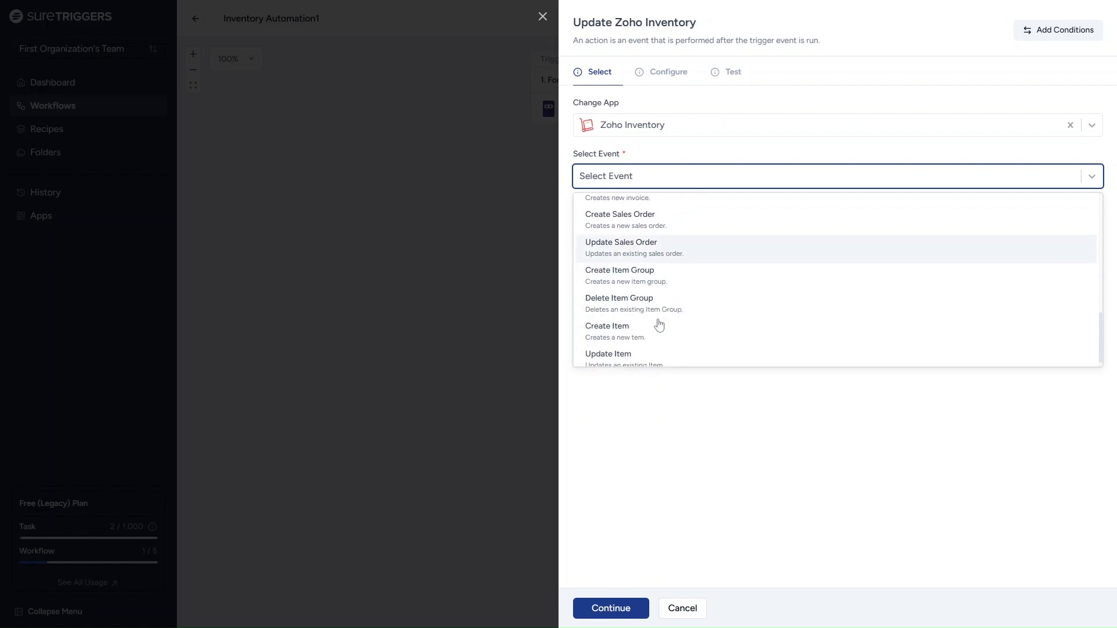
click(659, 333)
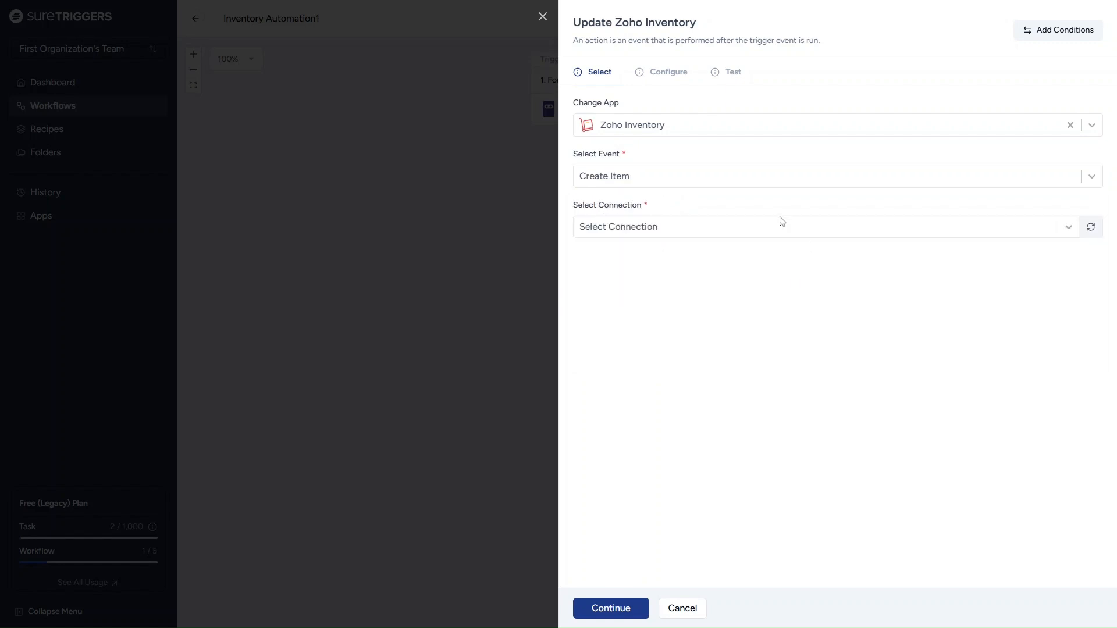
click(685, 229)
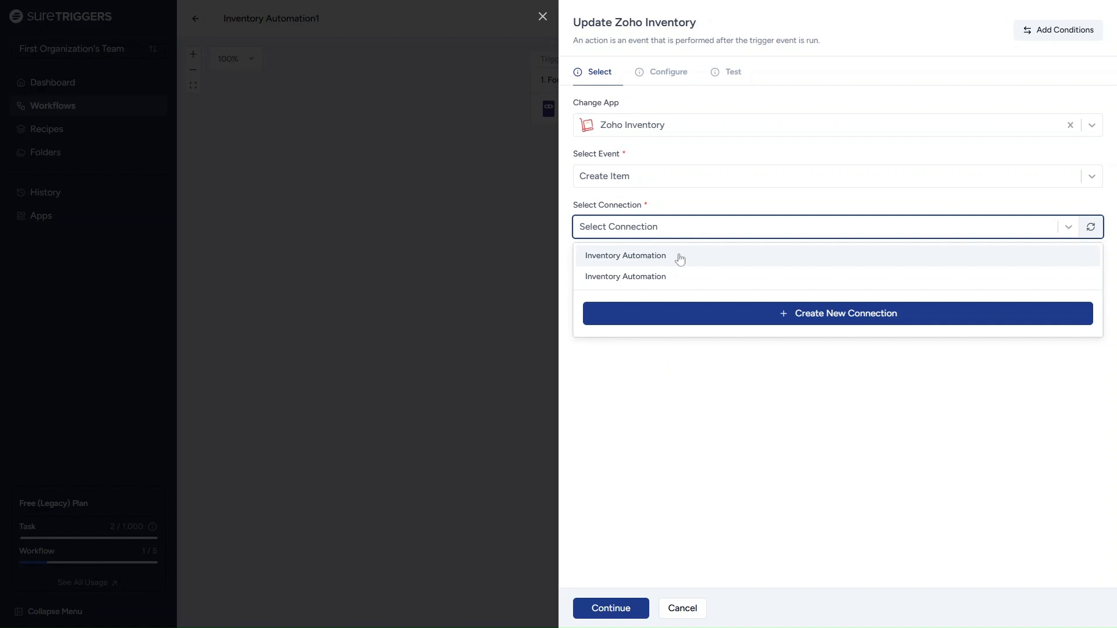
click(679, 260)
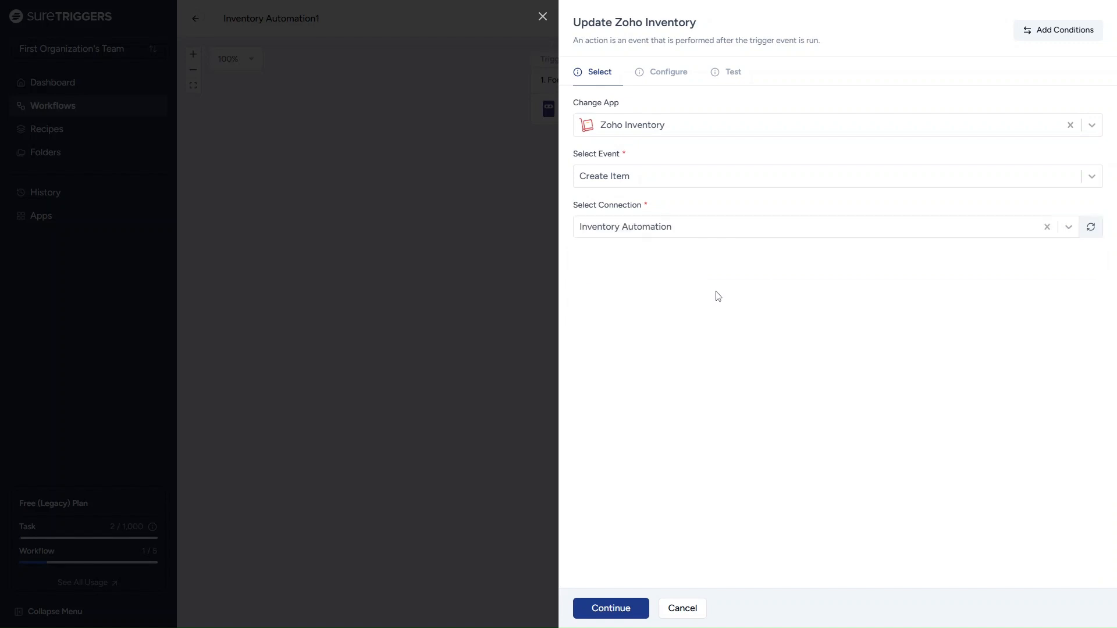
click(611, 608)
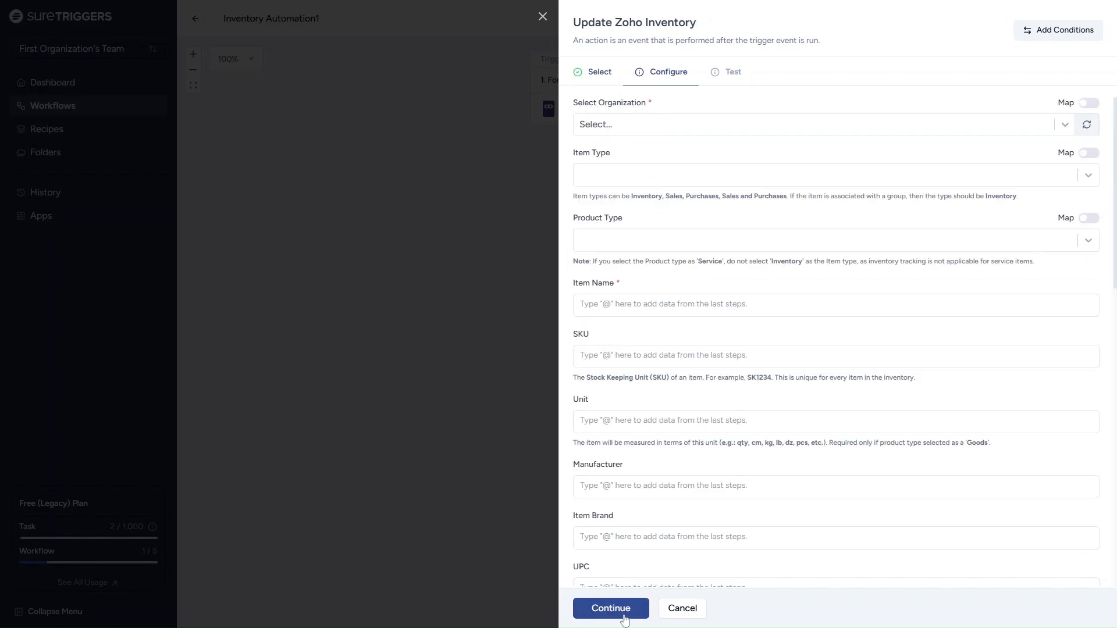
- Set organization Formester, item type Inventory and product type Goods for the Zoho item
click(648, 126)
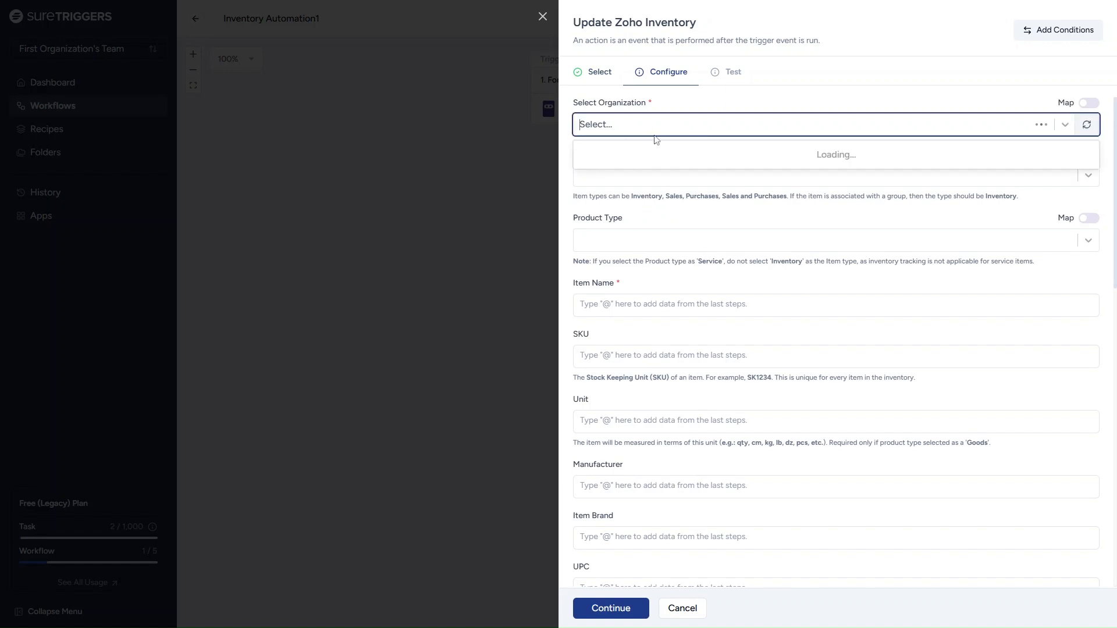
click(654, 154)
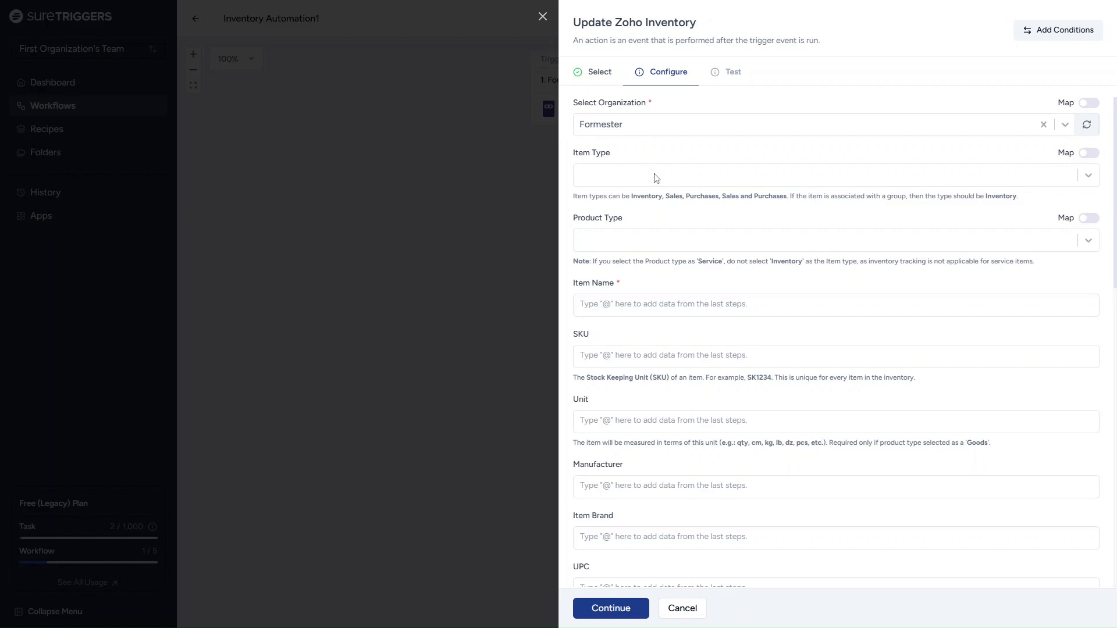
click(656, 177)
click(652, 201)
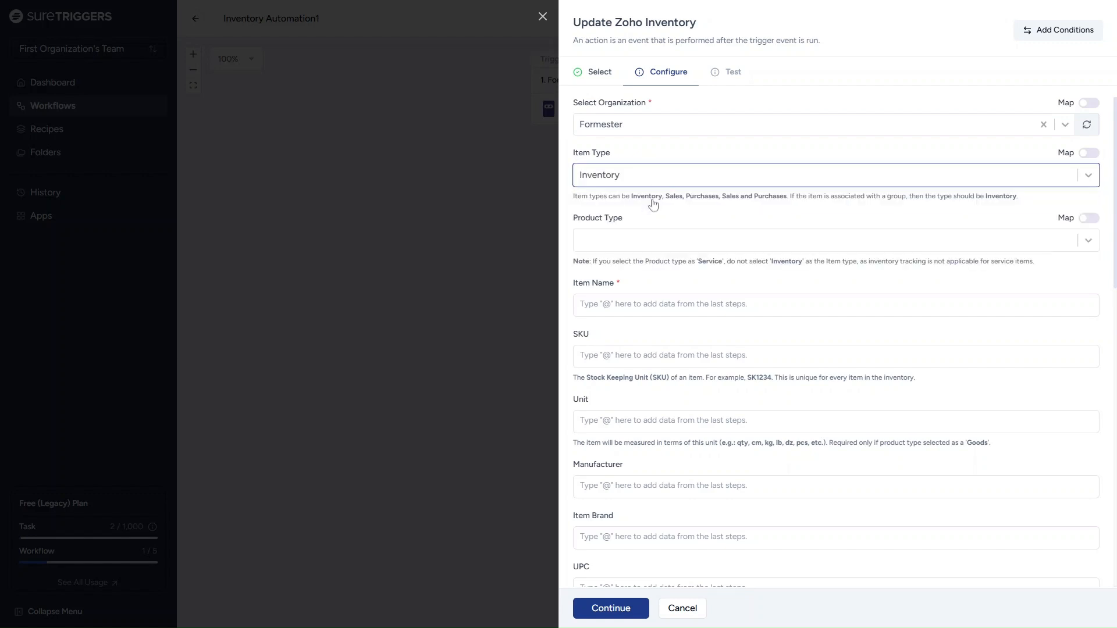
click(655, 241)
click(652, 266)
click(582, 304)
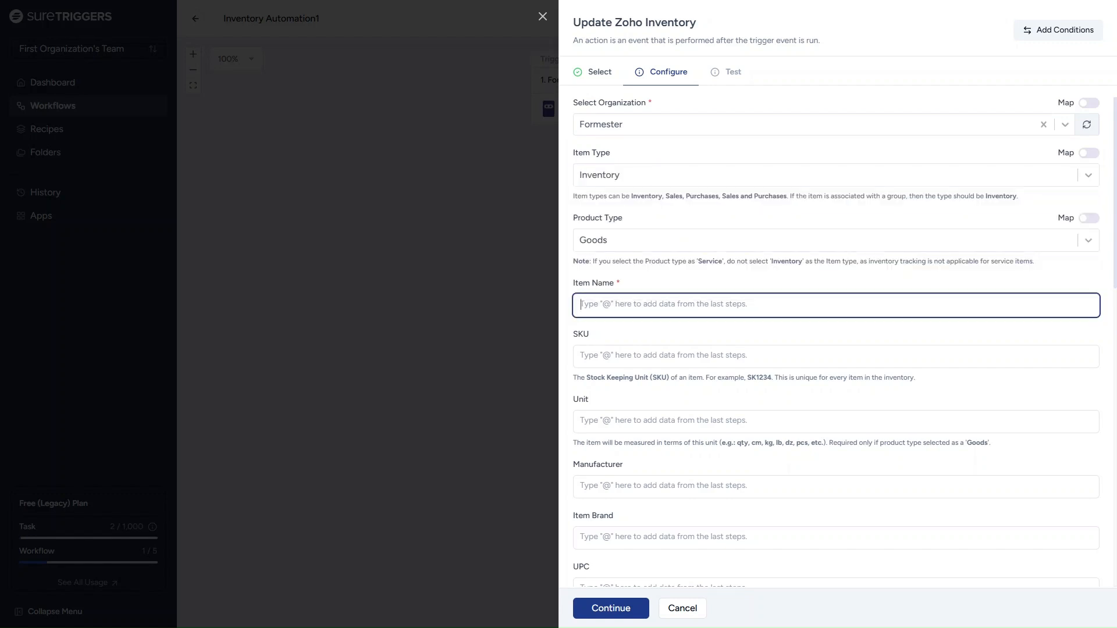
scroll(652, 476, down, 4)
scroll(652, 515, up, 4)
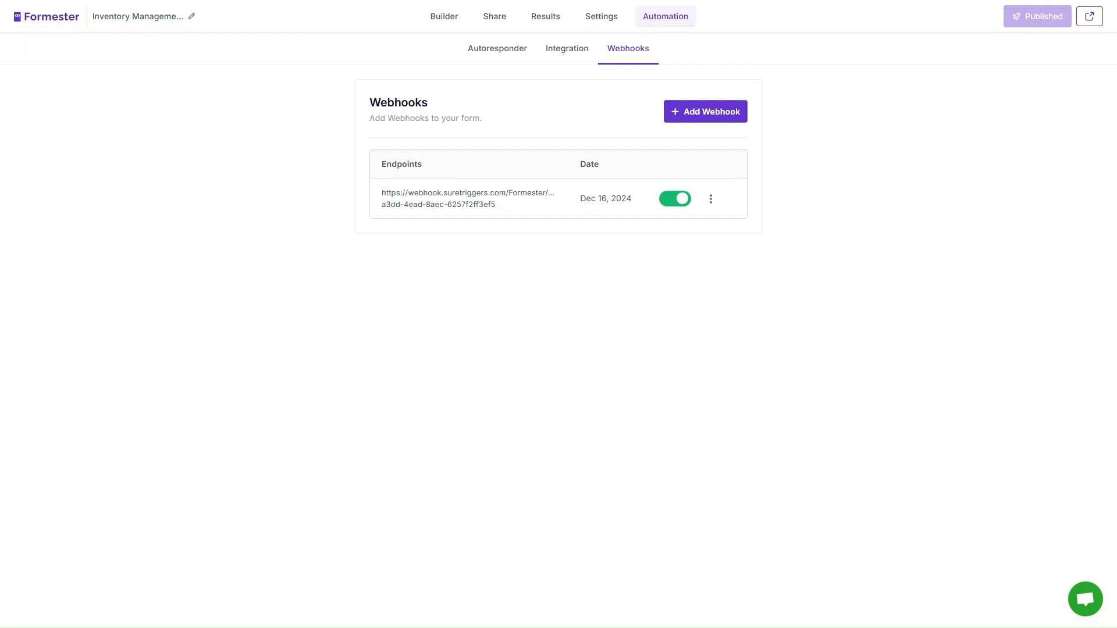
- Delete the form's existing Google Sheets integration
click(575, 61)
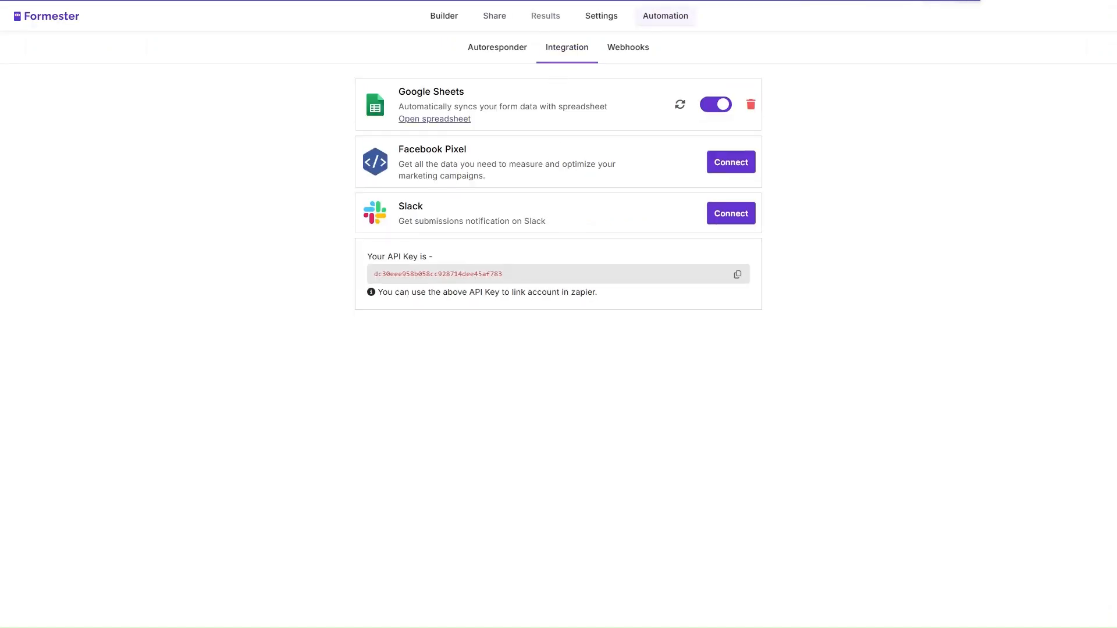
click(751, 108)
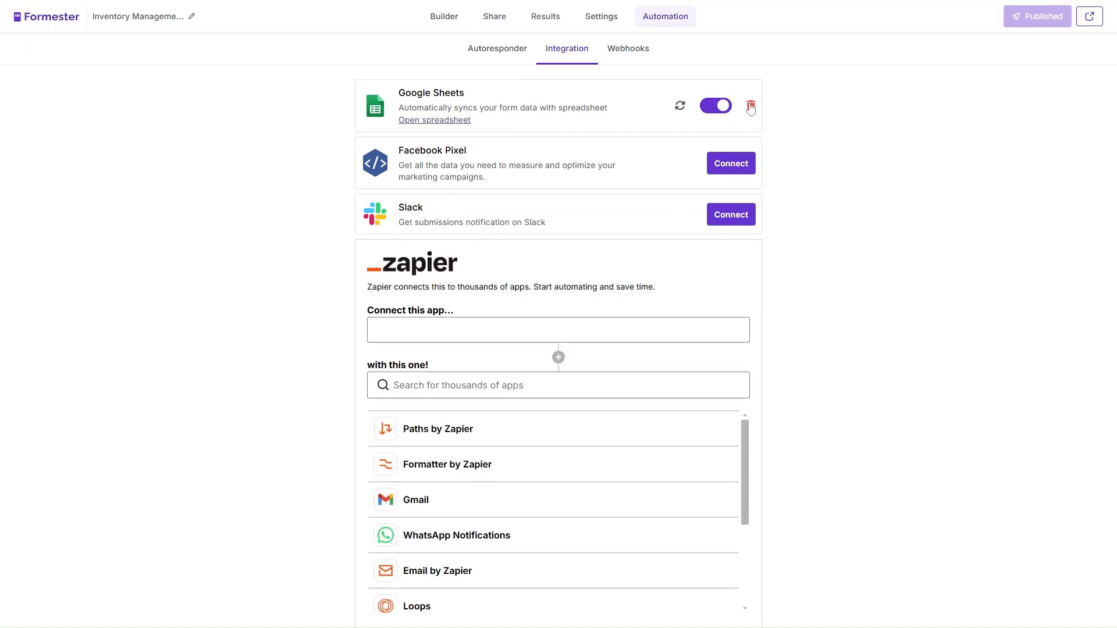
click(589, 383)
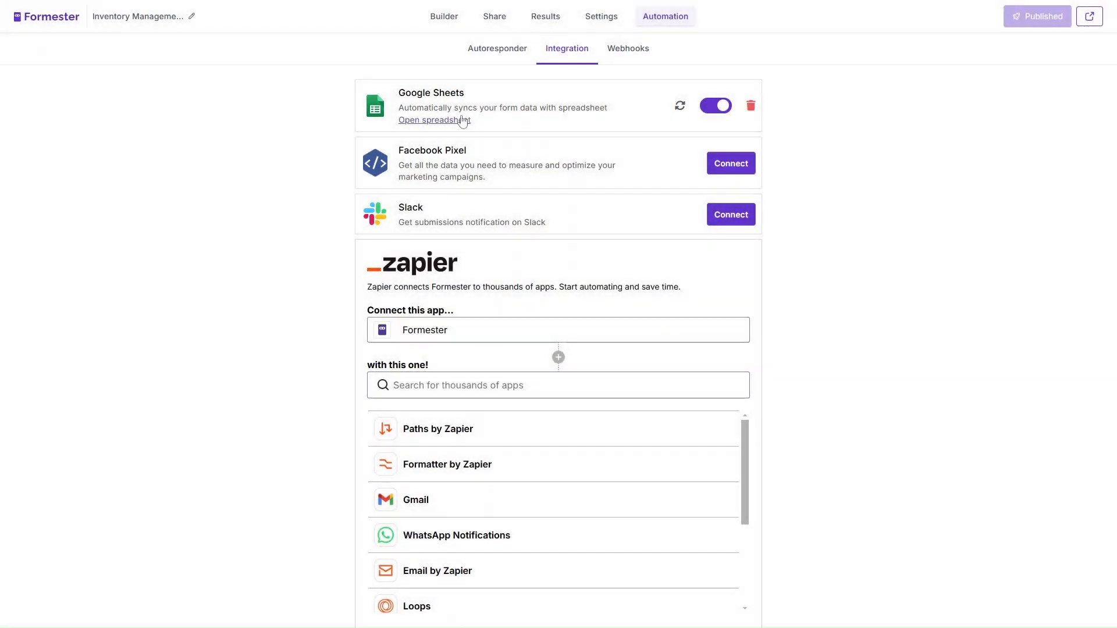
- Connect a new Google Sheets spreadsheet named 'Inventory Form1' and open it
click(735, 104)
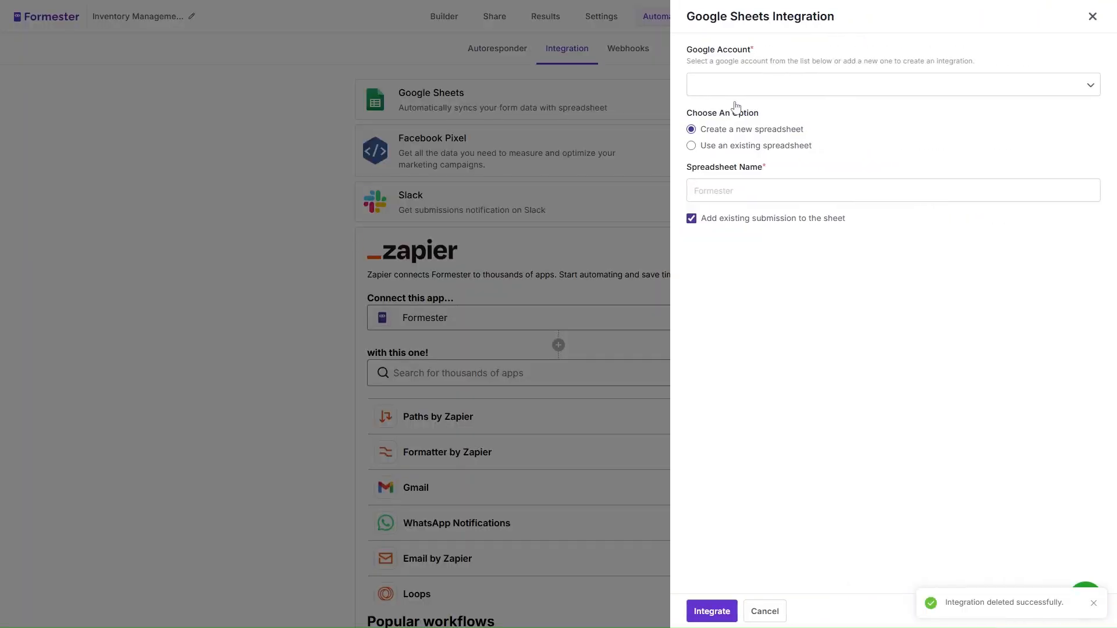
click(757, 191)
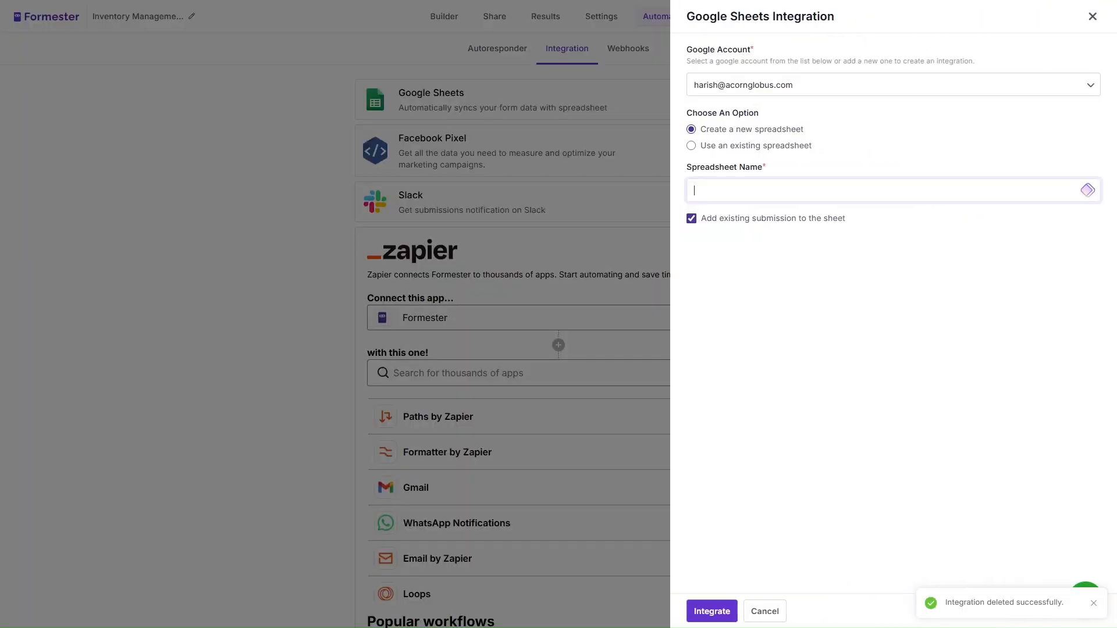
text(Inventory Form)
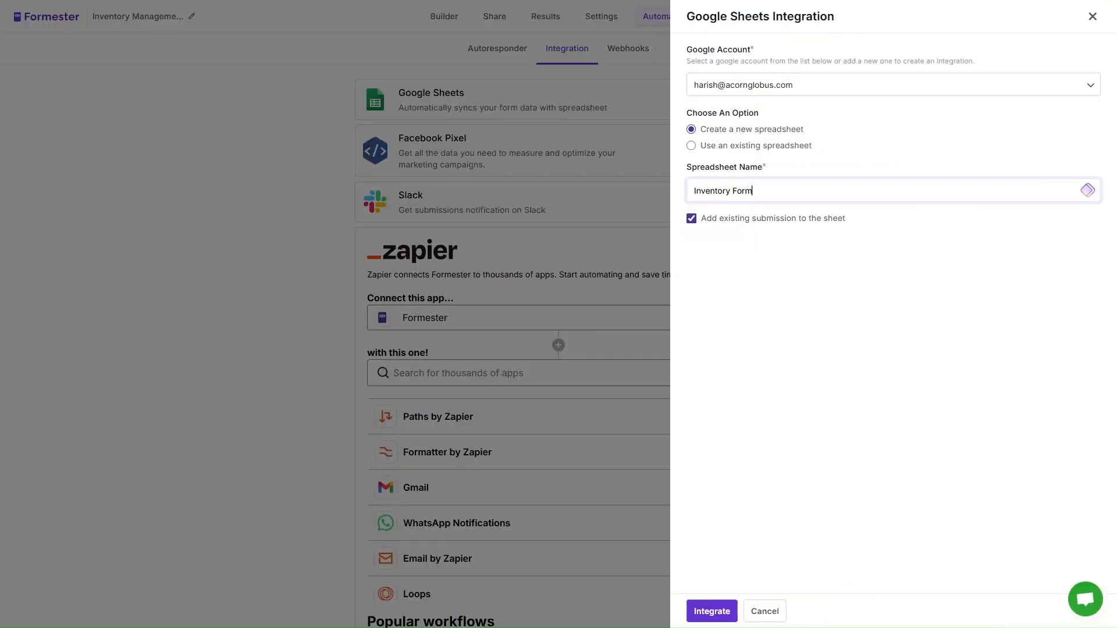
text(1)
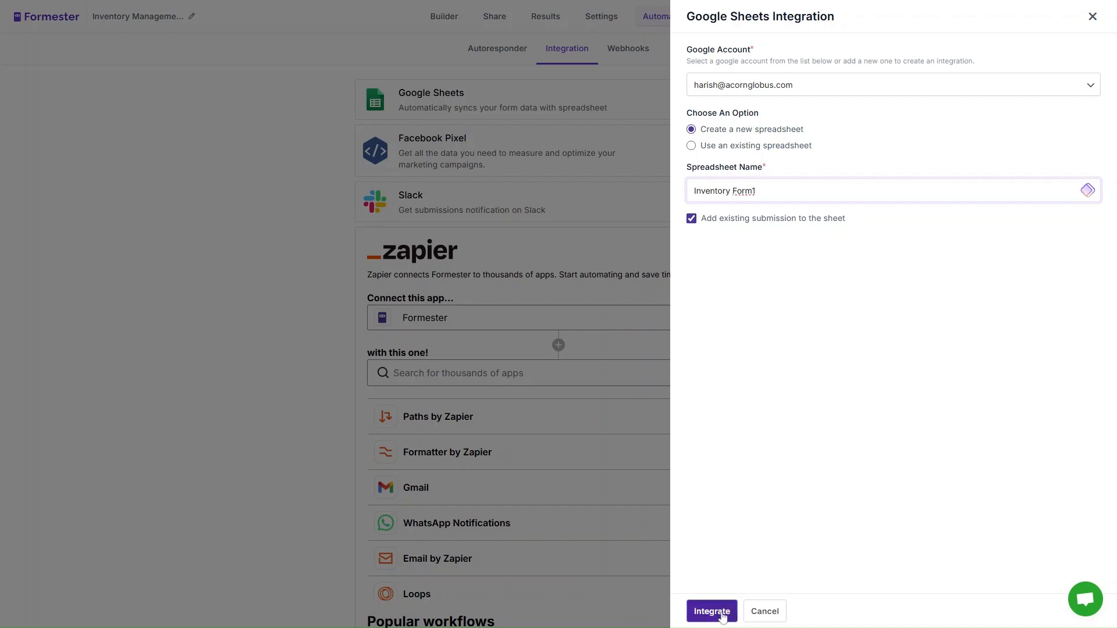
click(715, 616)
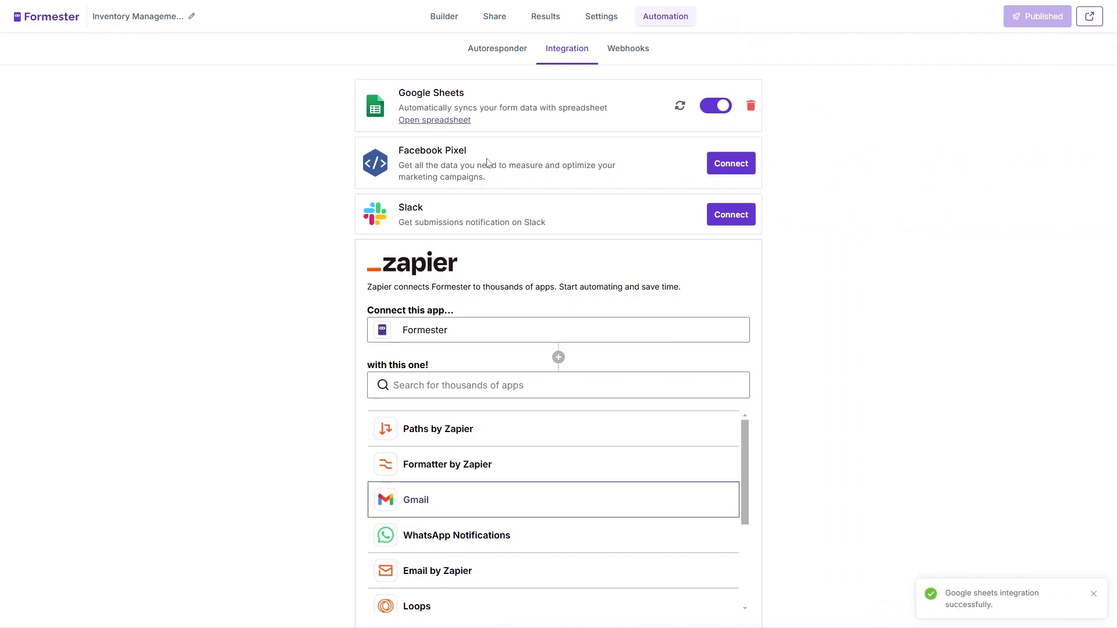
click(449, 121)
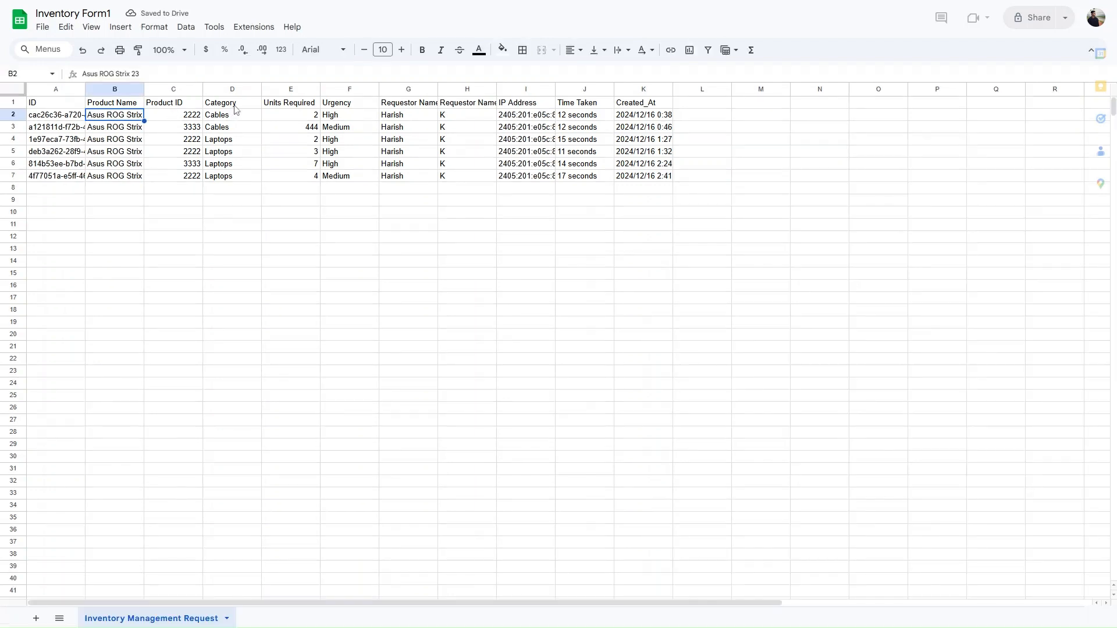
- Review the response columns, then add a blank sheet and rename it 'Inventory'
click(309, 107)
click(354, 106)
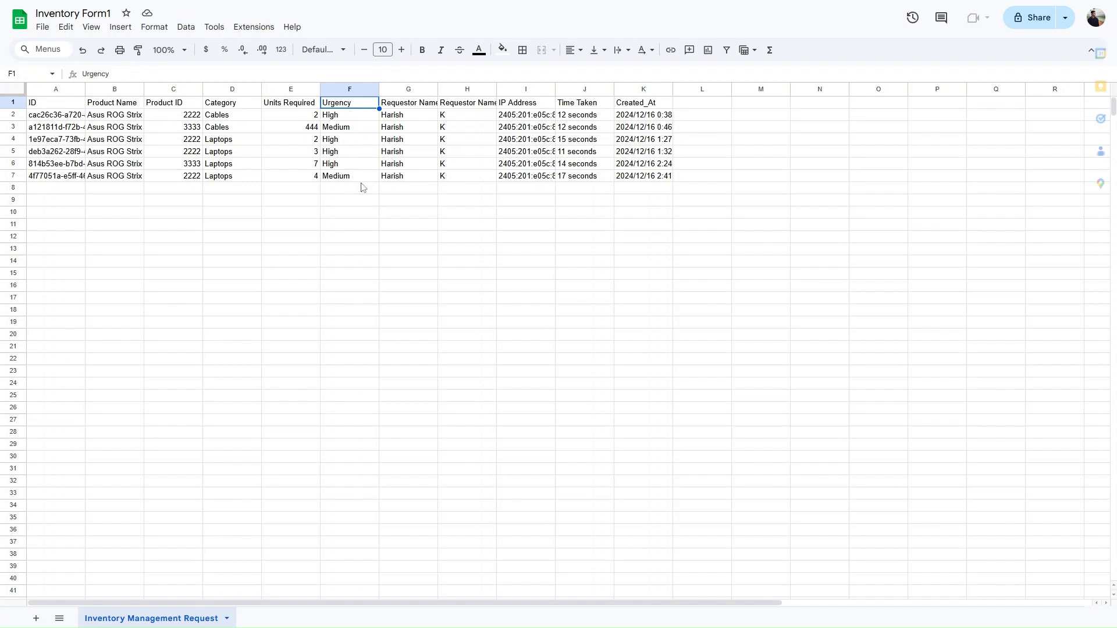
click(36, 619)
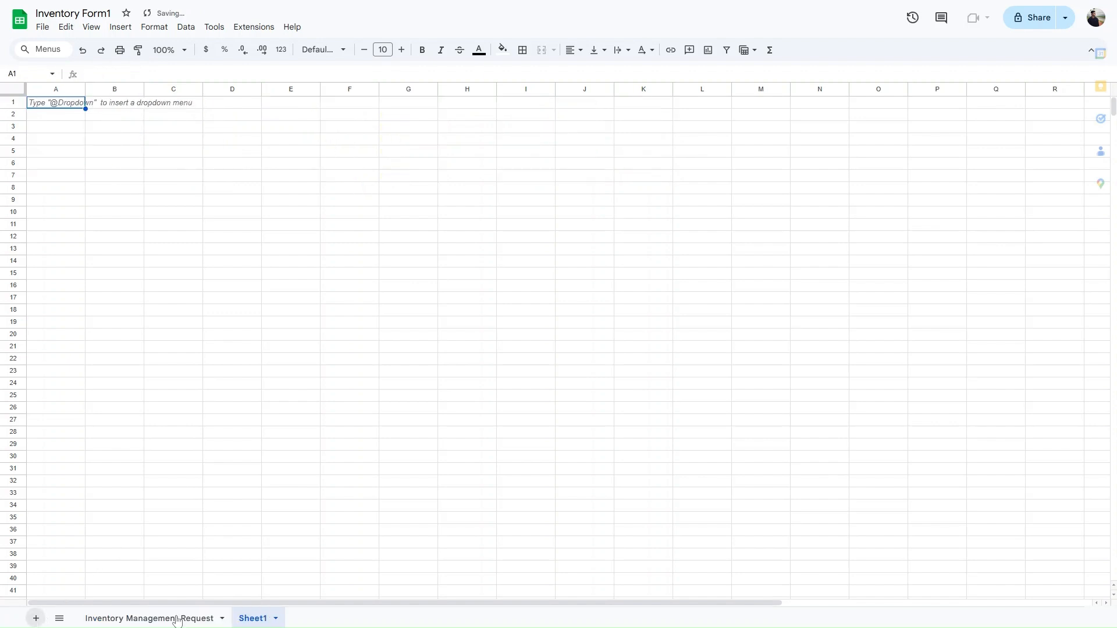
right_click(252, 620)
click(259, 471)
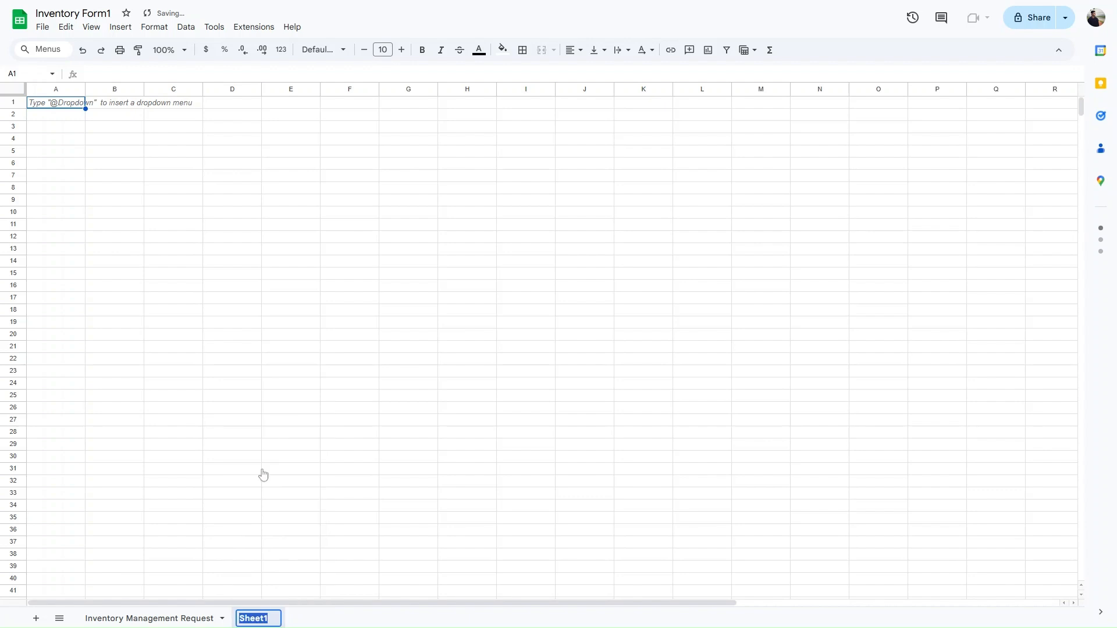
text(Inventory)
key(Return)
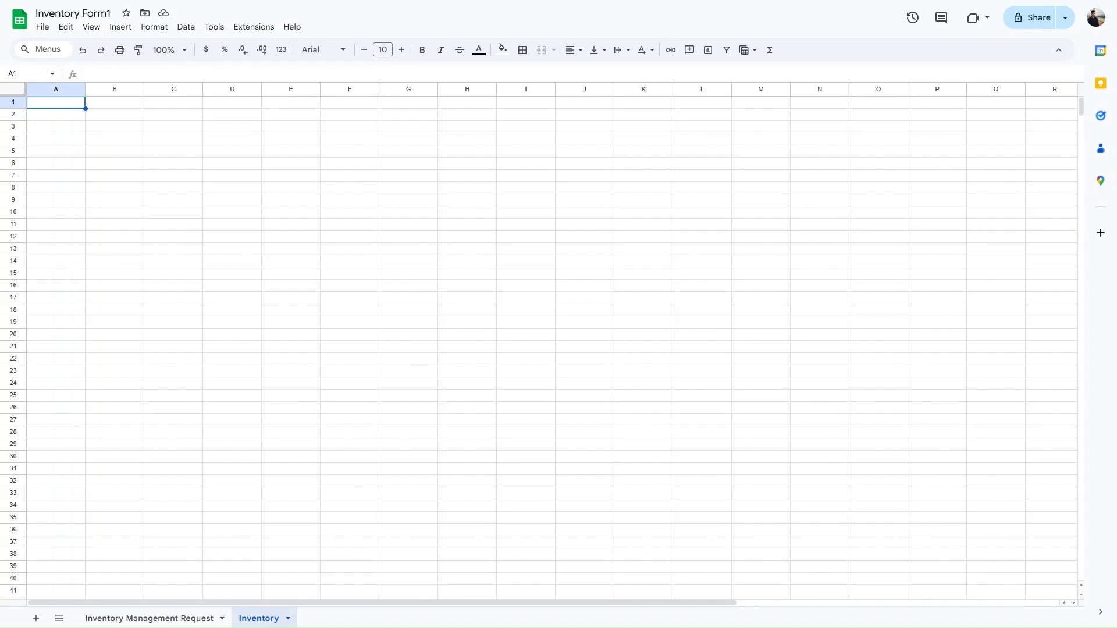
- Enter the 'Product Name' header and check both products' names and IDs
text(Produc)
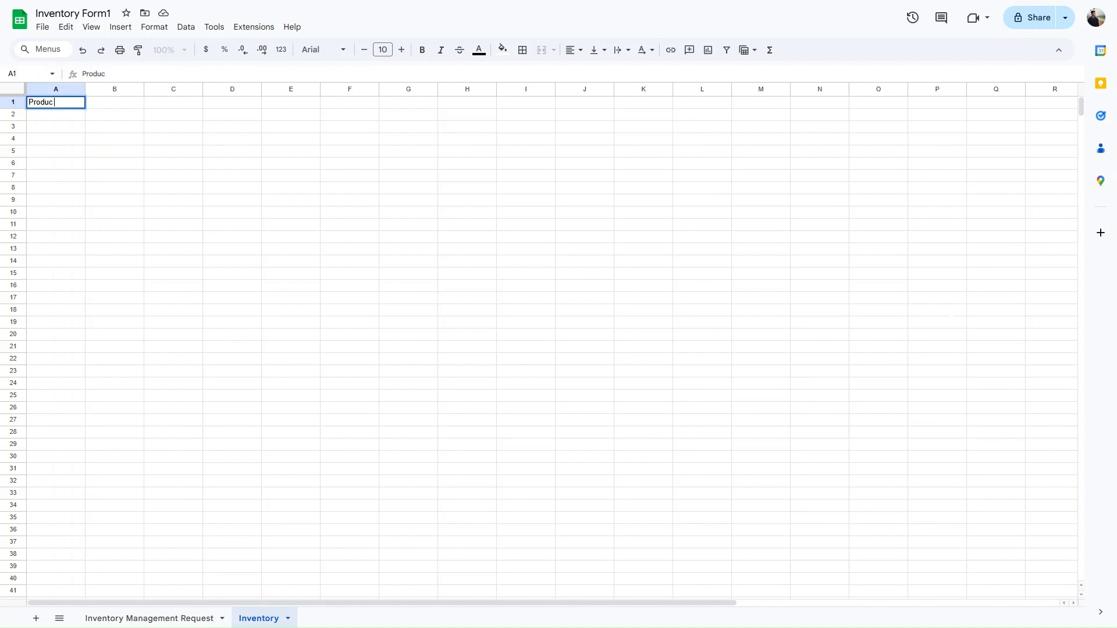
text(t Name)
key(Tab)
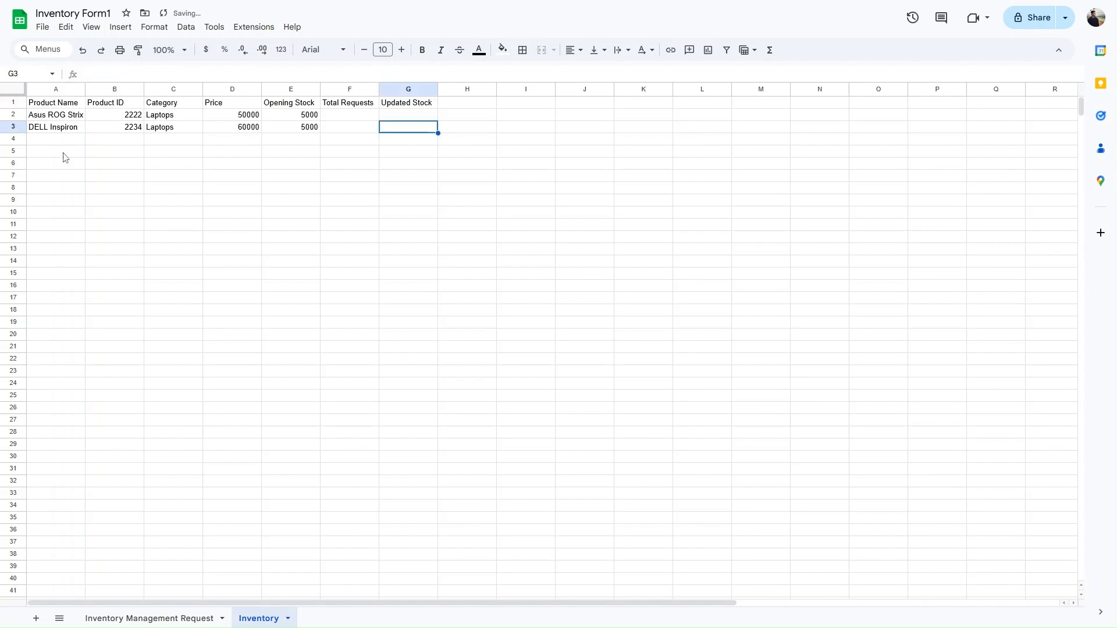
click(70, 119)
click(72, 128)
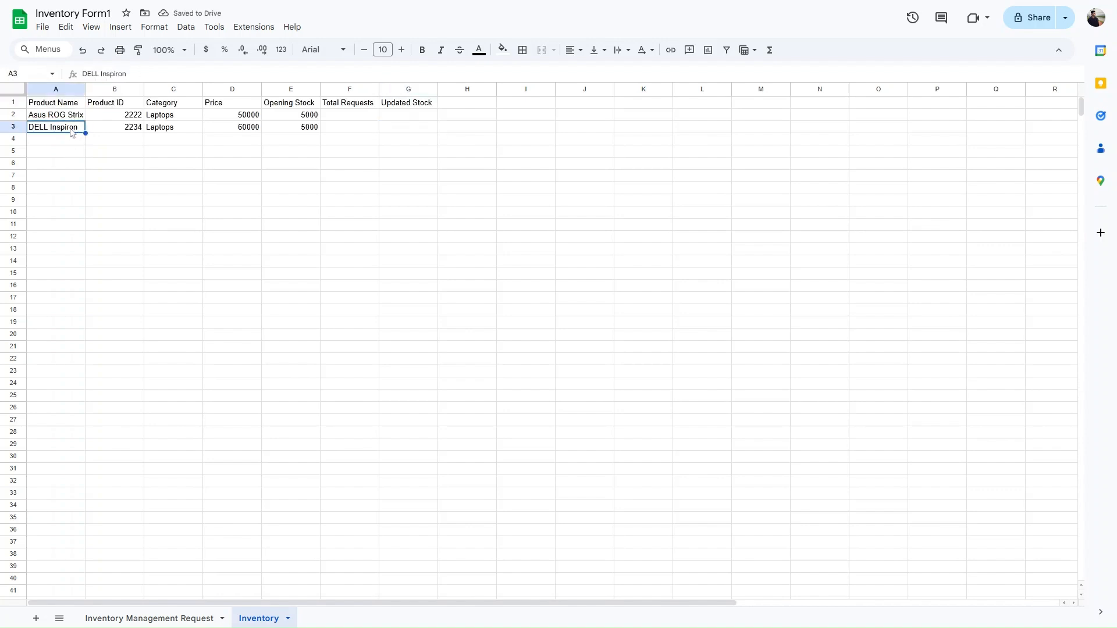
click(105, 107)
click(112, 121)
click(113, 129)
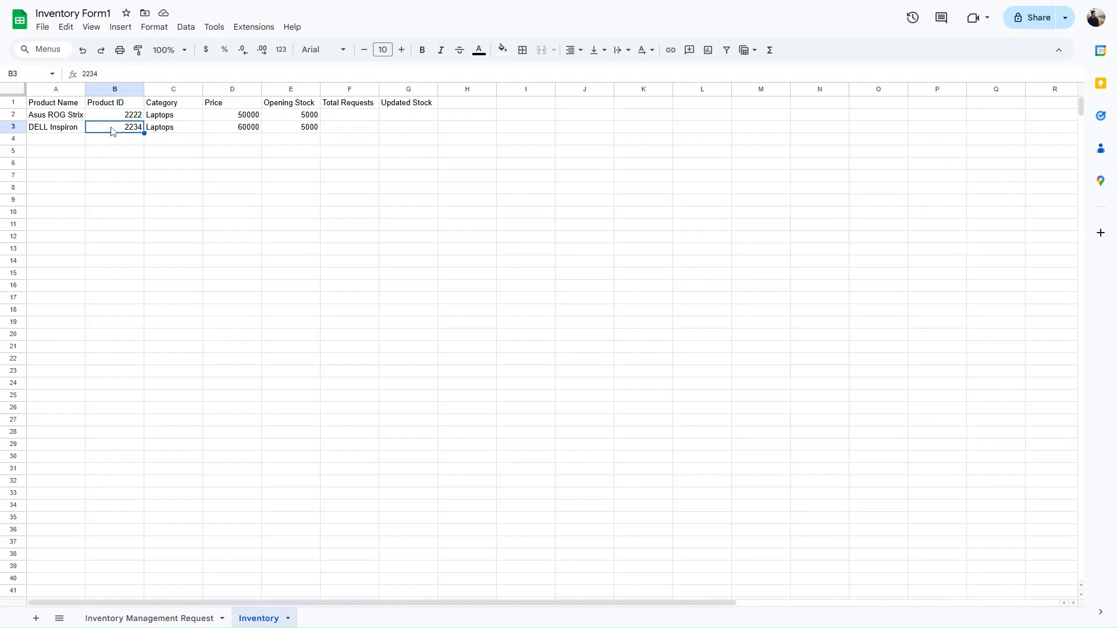
- Check both products' categories and opening stock, and the empty Total Requests and Updated Stock cells
click(163, 116)
click(167, 134)
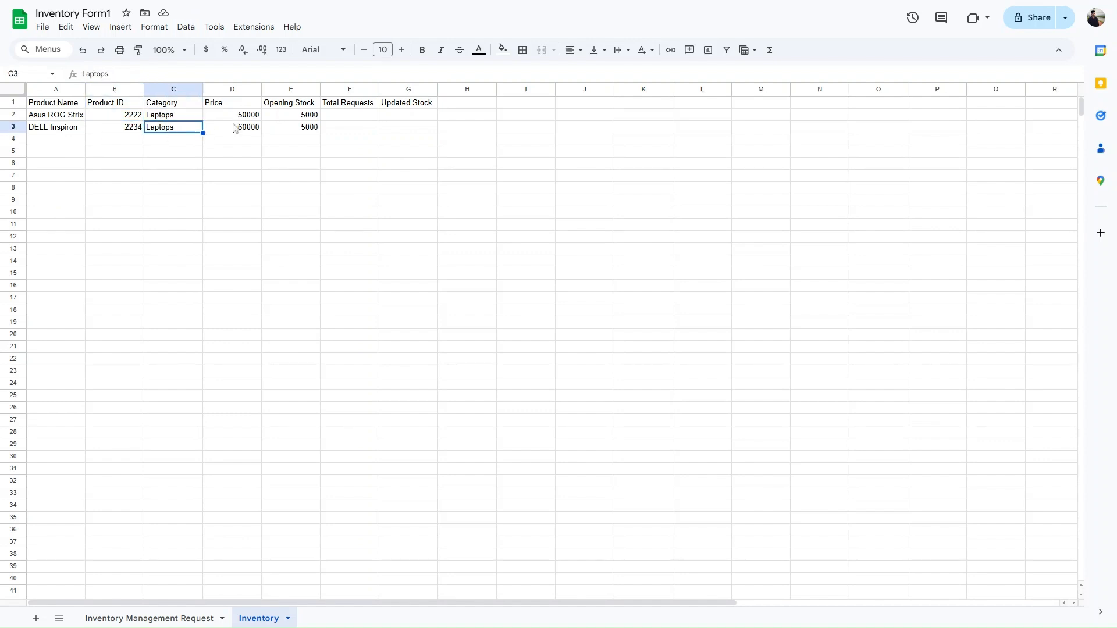
click(294, 114)
click(300, 128)
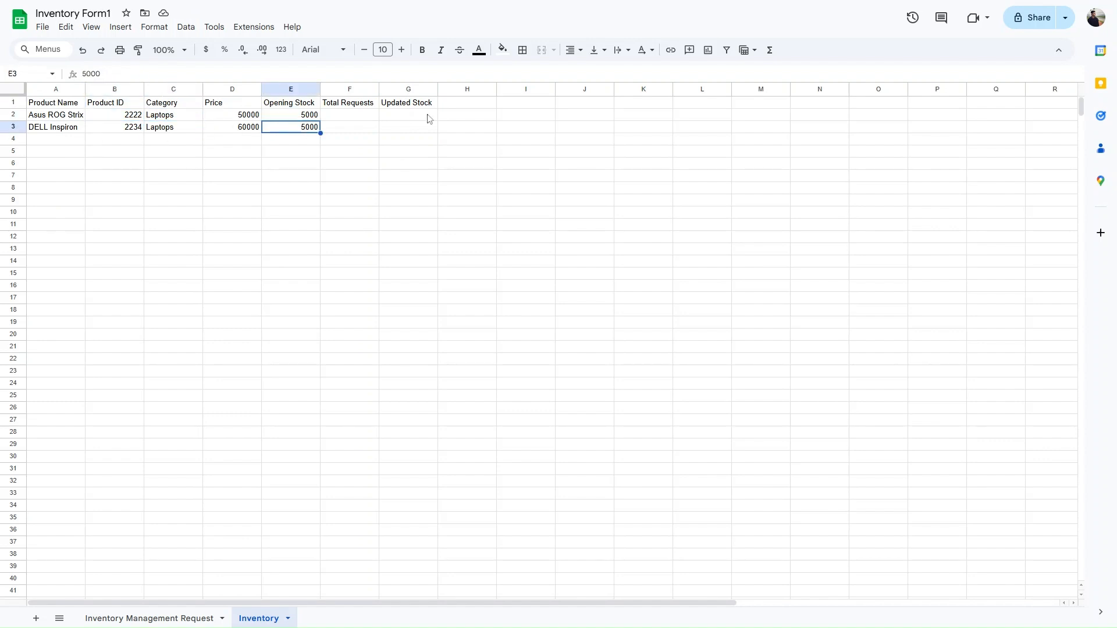
click(377, 116)
click(367, 129)
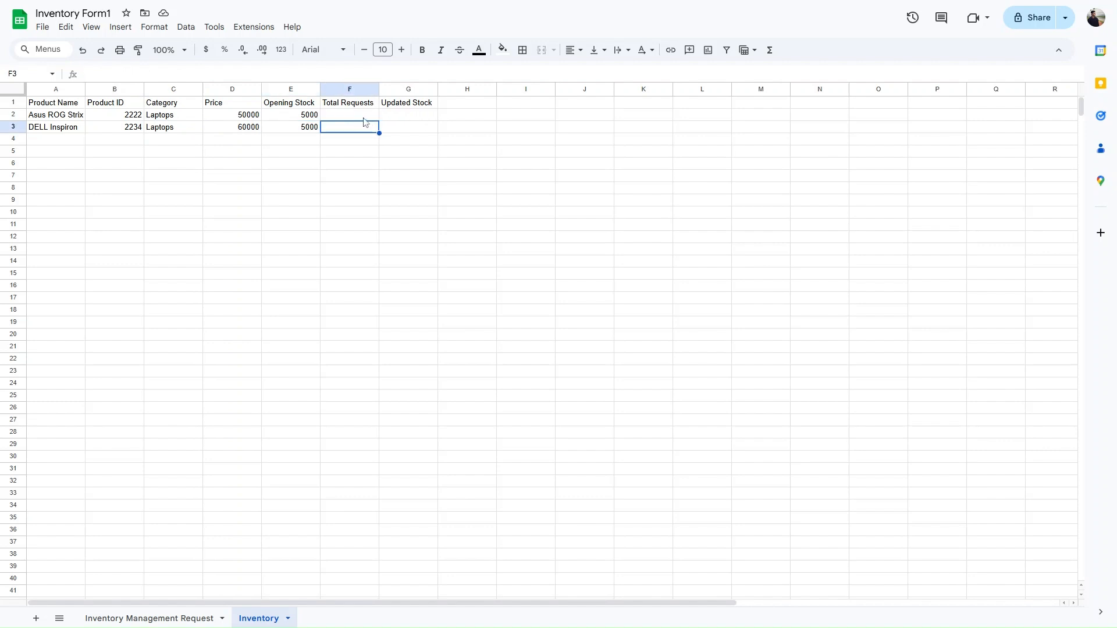
click(401, 117)
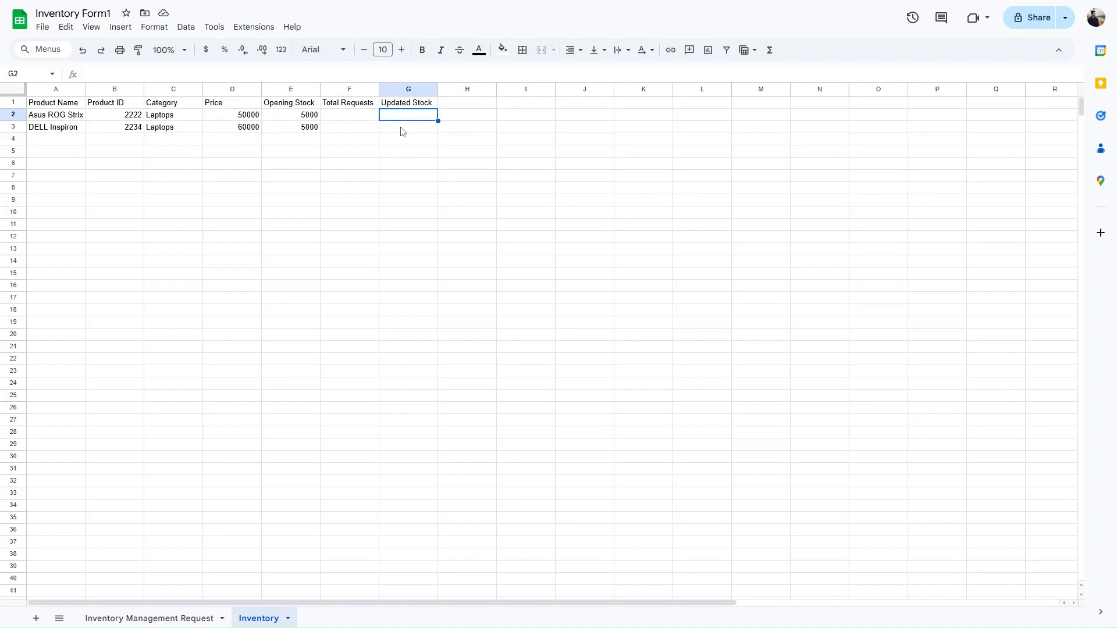
click(357, 118)
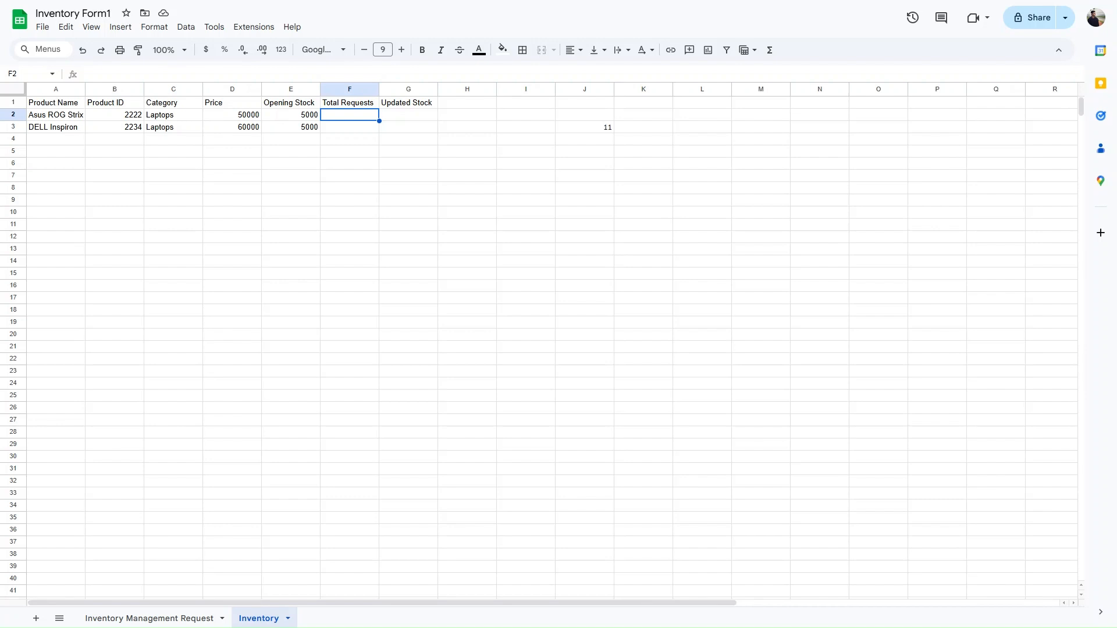
- Enter =SUMIF('Inventory Management Request'!C:C,B2,'Inventory Management Request'!E:E) in F2
text(=sumif)
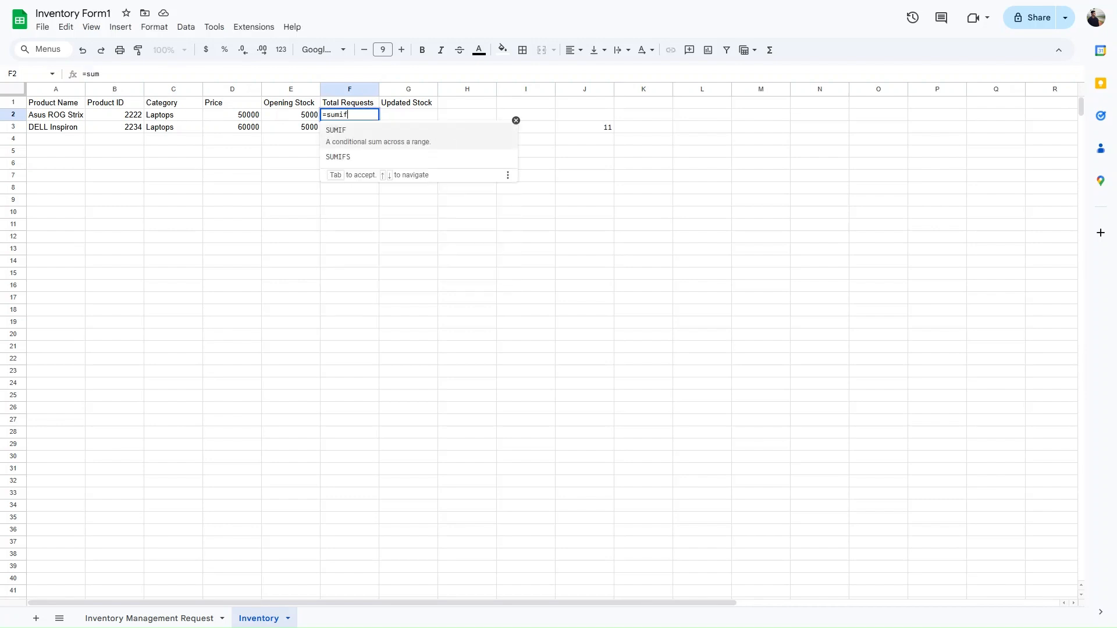
key(Tab)
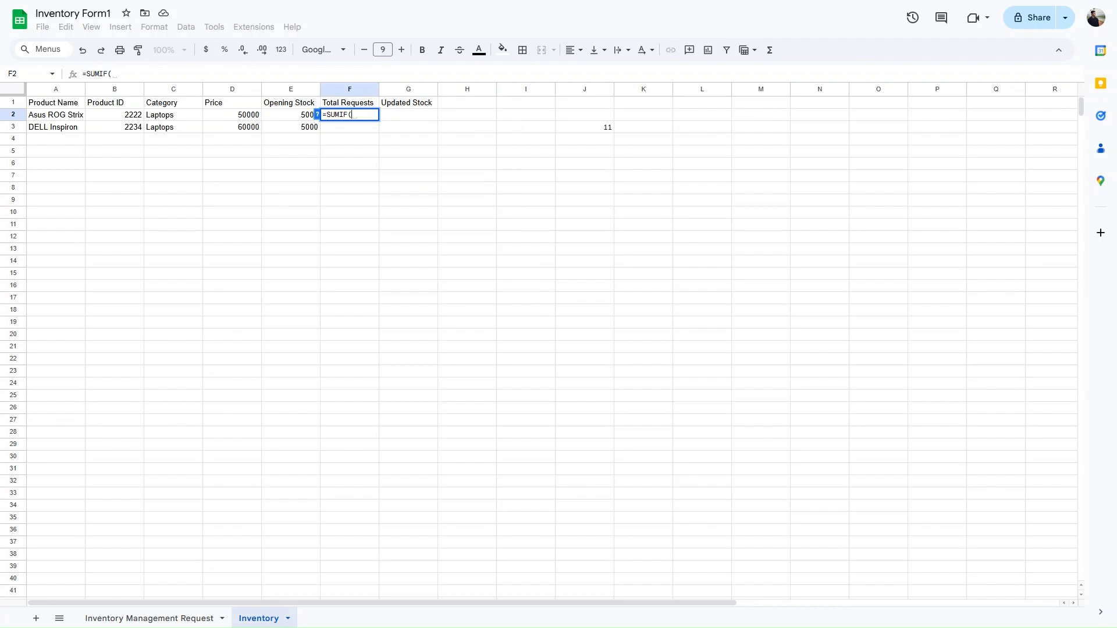
click(188, 622)
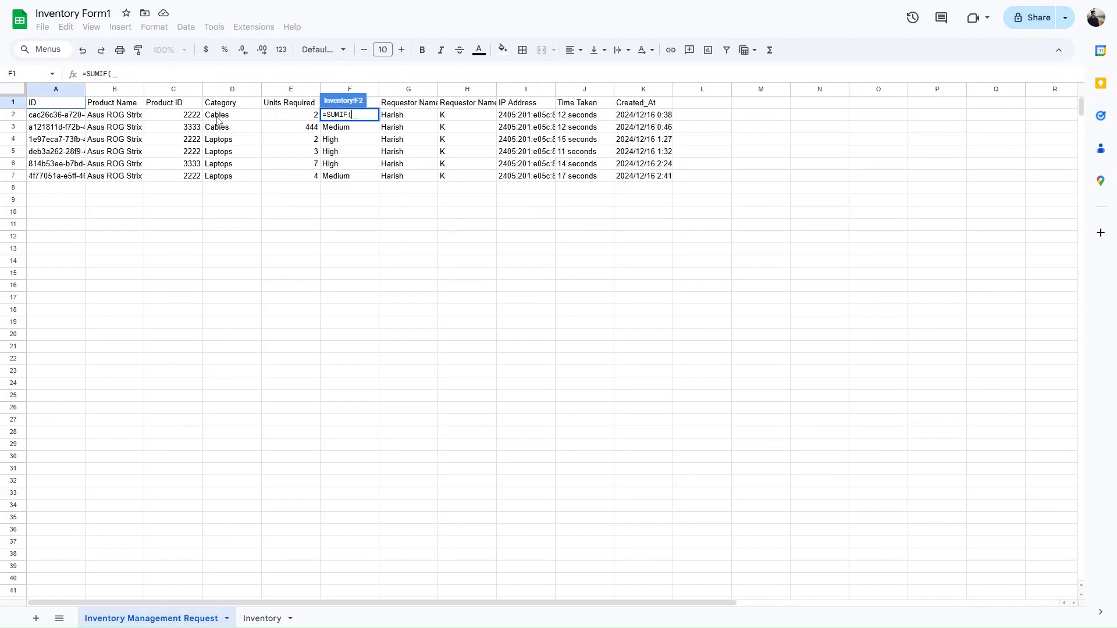
click(178, 95)
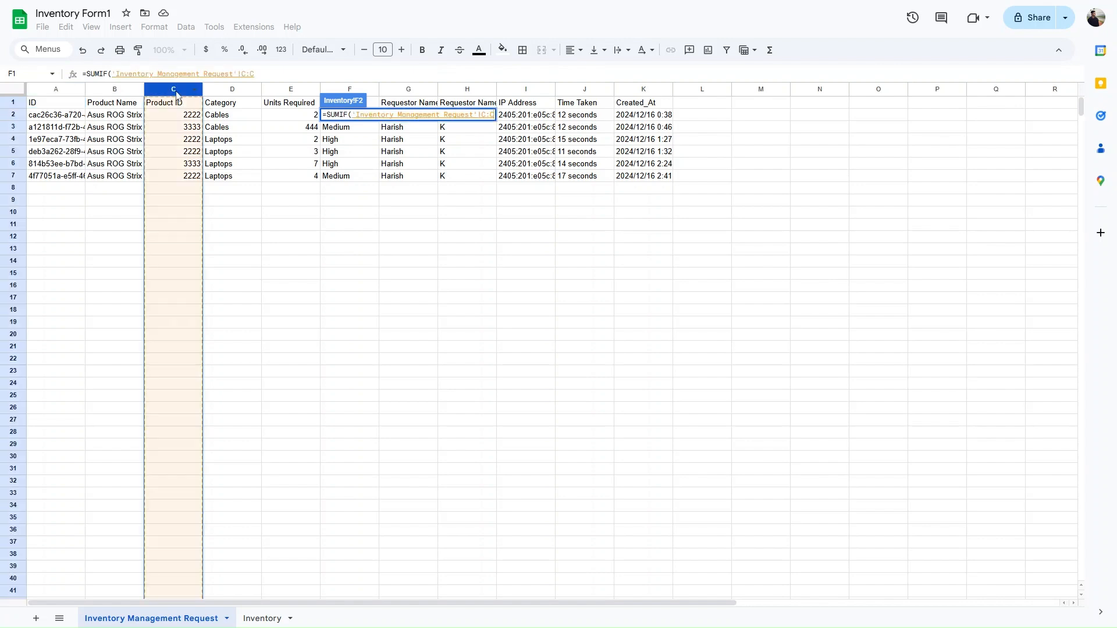
text(,)
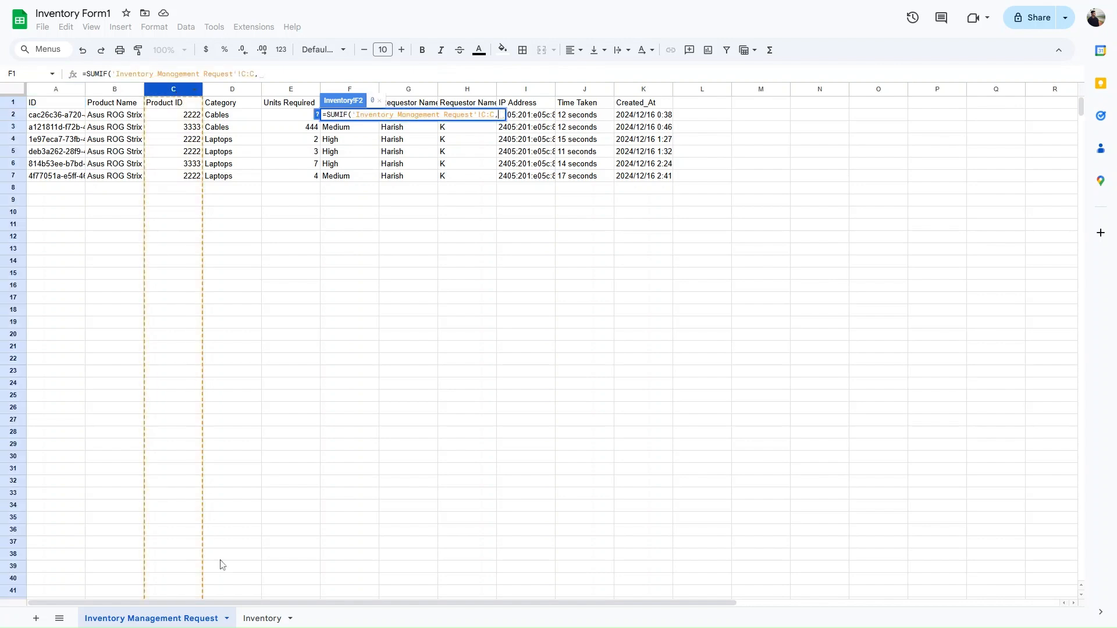
click(262, 619)
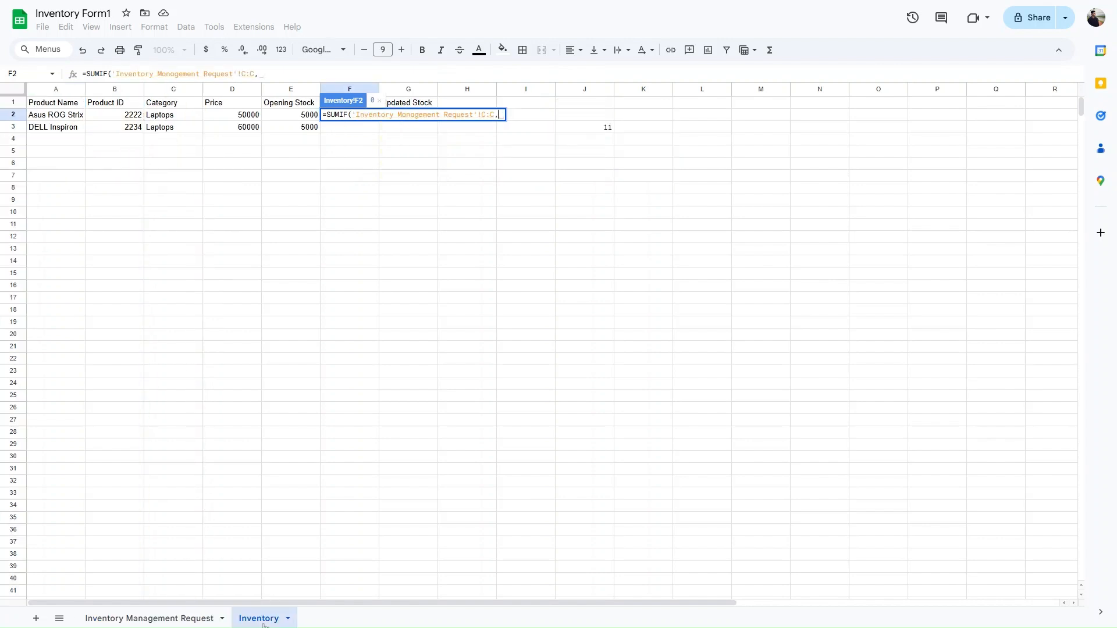
click(135, 118)
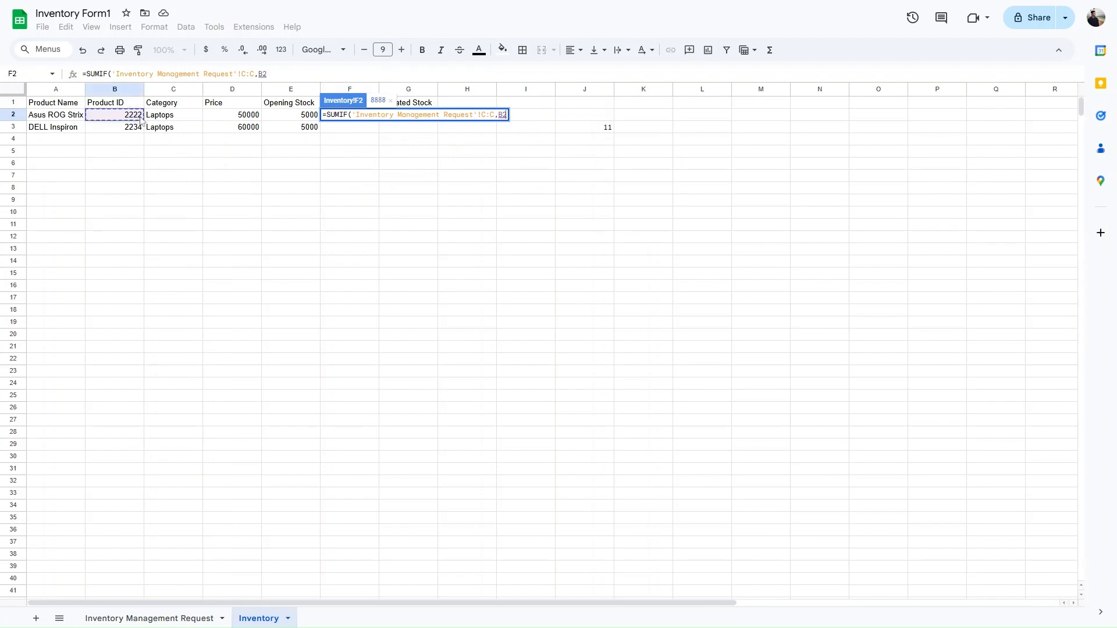
text(,)
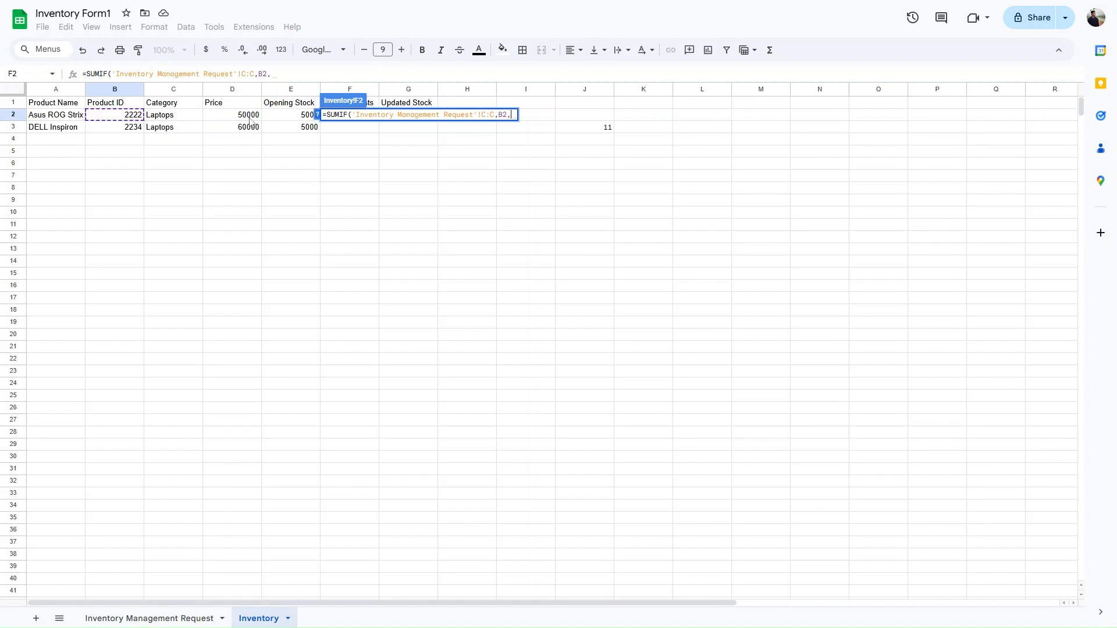
click(185, 619)
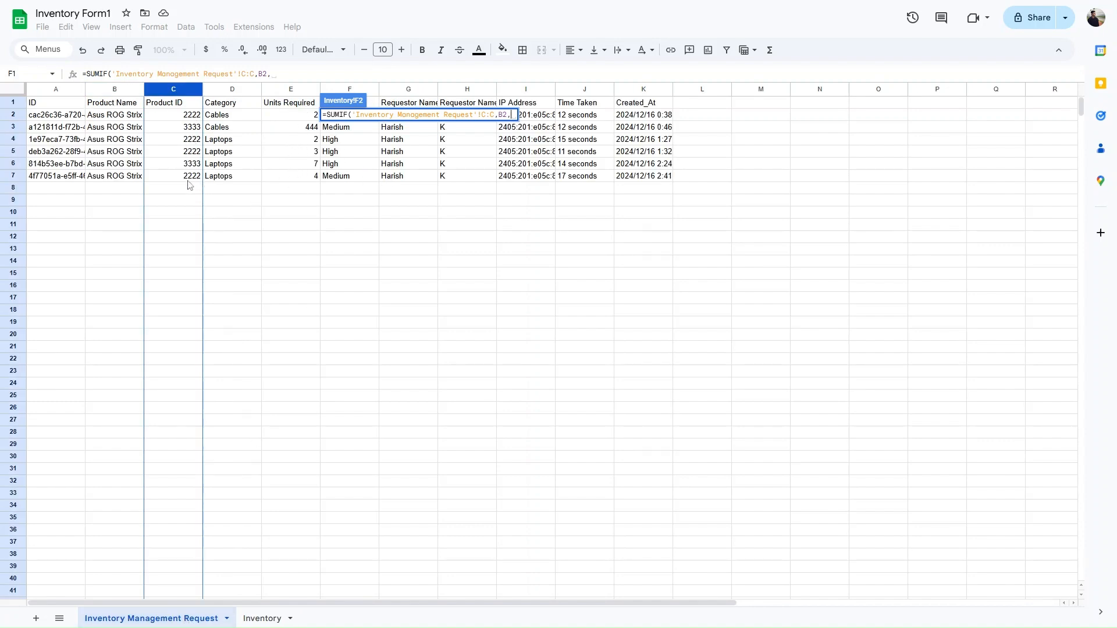
click(290, 91)
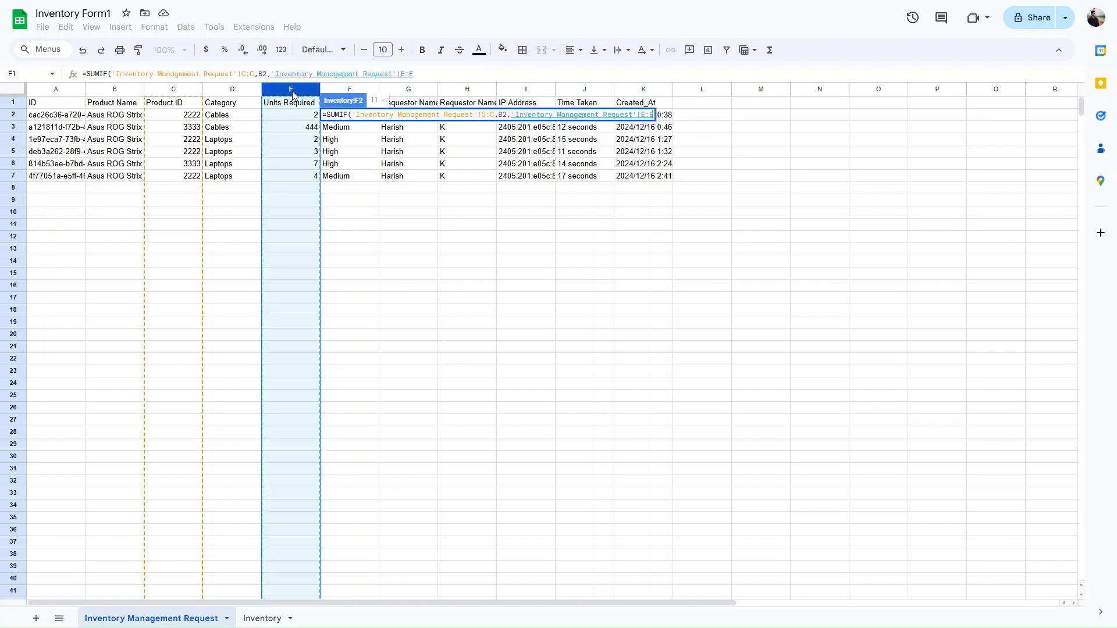
text())
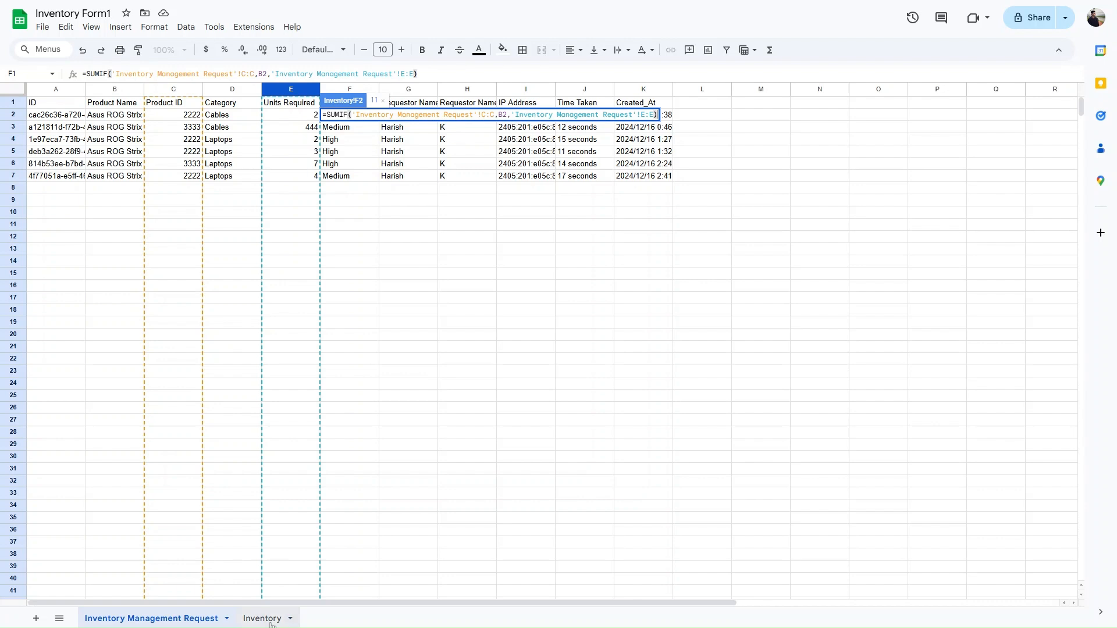
click(271, 619)
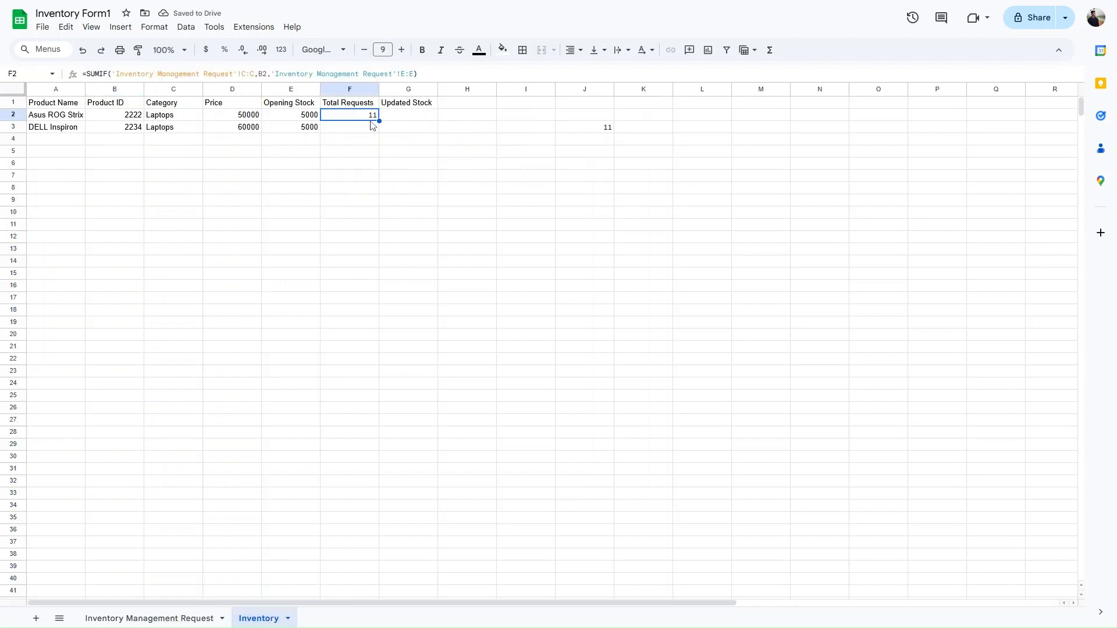
- Verify the total of 11 against the units of requests with Product ID 2222
click(181, 618)
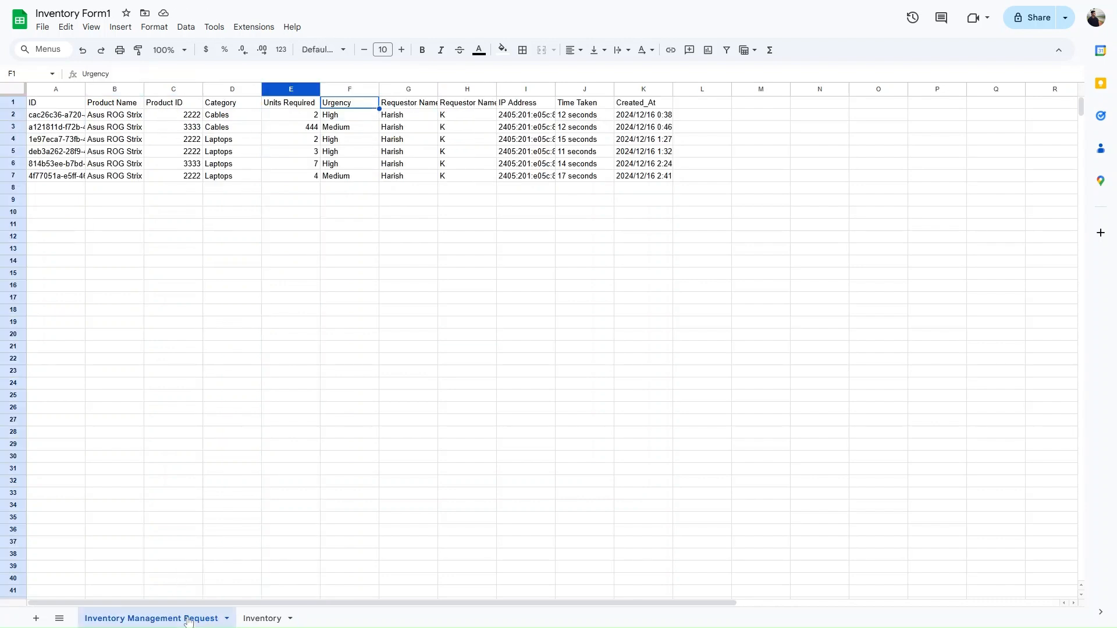
click(189, 118)
click(311, 116)
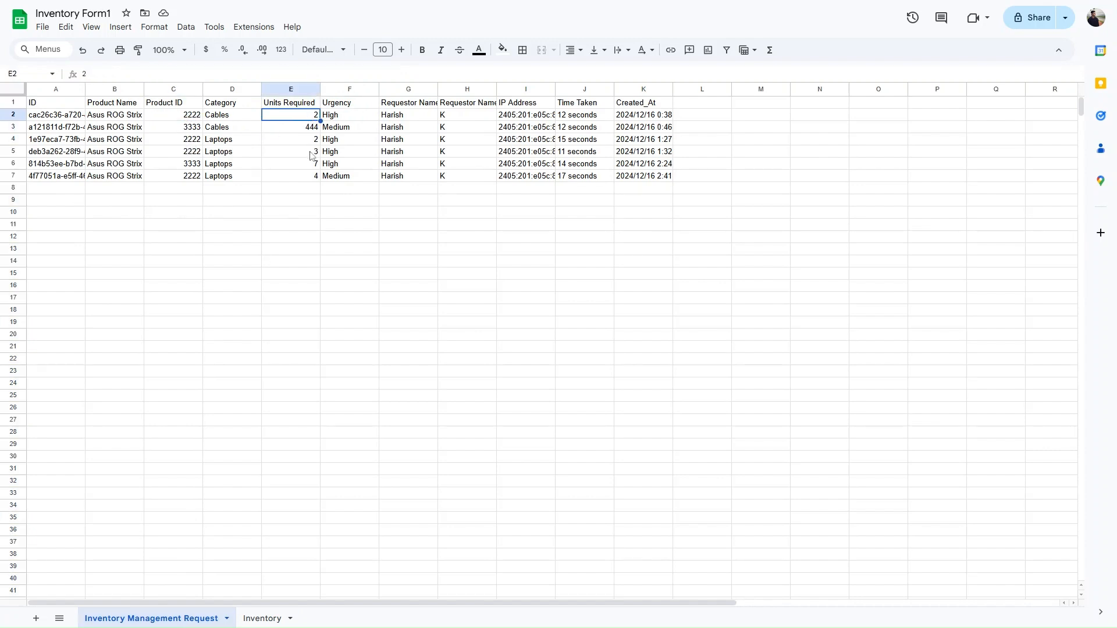
click(193, 155)
click(200, 180)
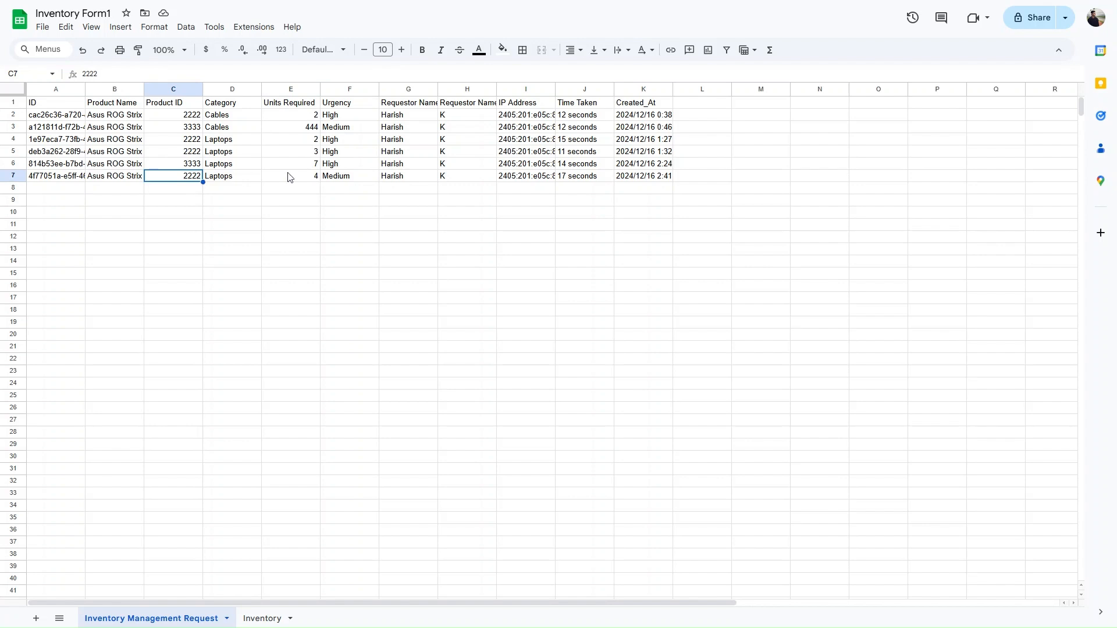
click(303, 180)
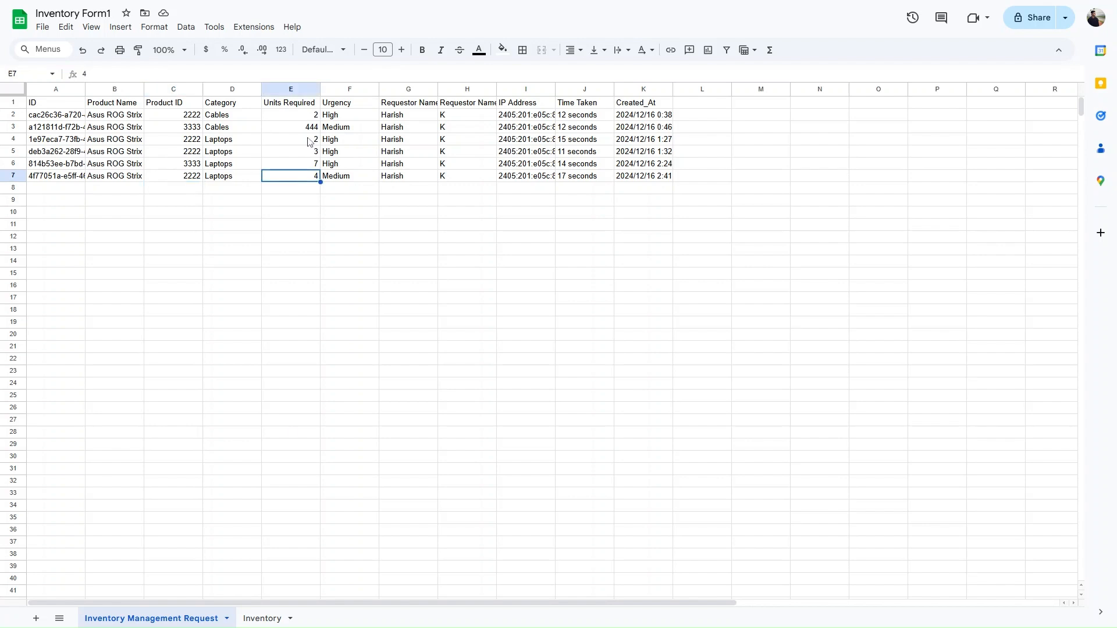
click(282, 622)
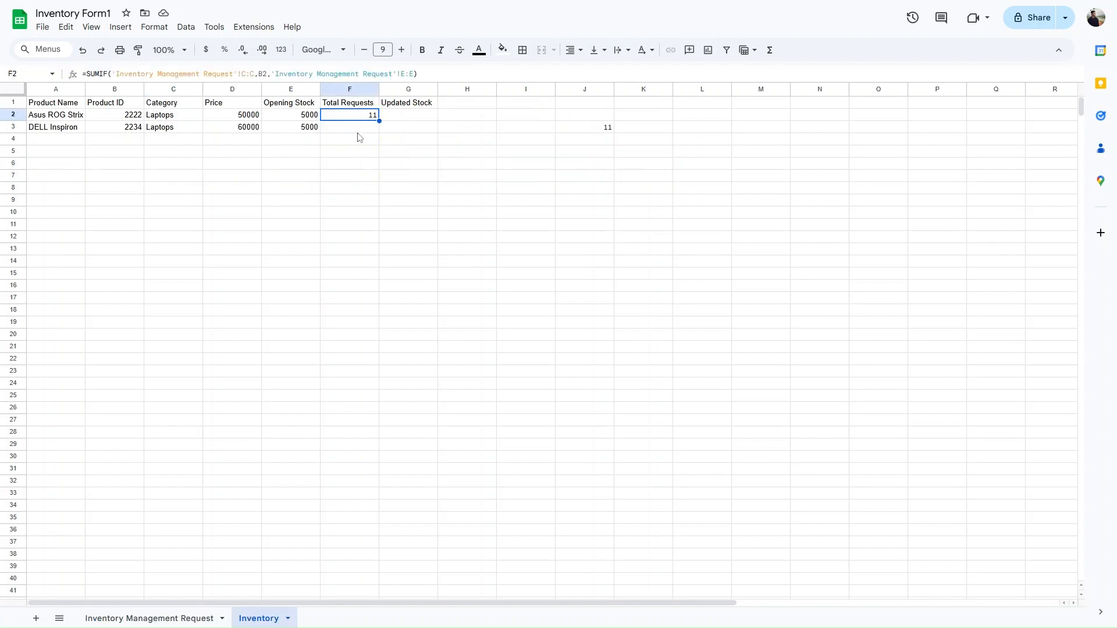
click(411, 115)
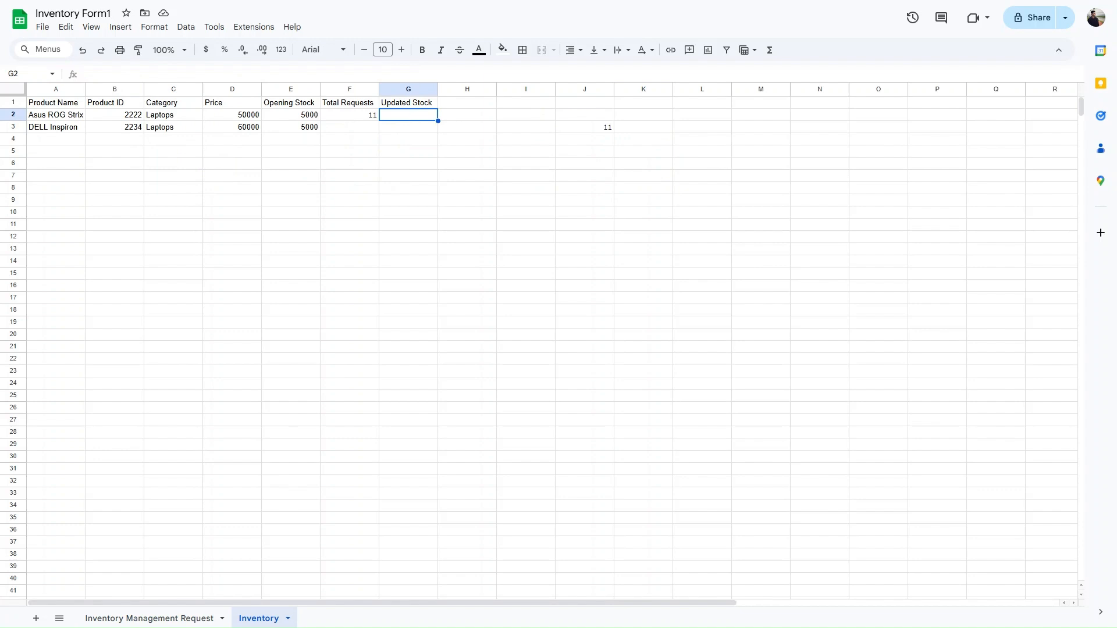
- Enter =E2-F2 in G2 to get 4989 and dismiss the autofill suggestion
text(=)
click(309, 117)
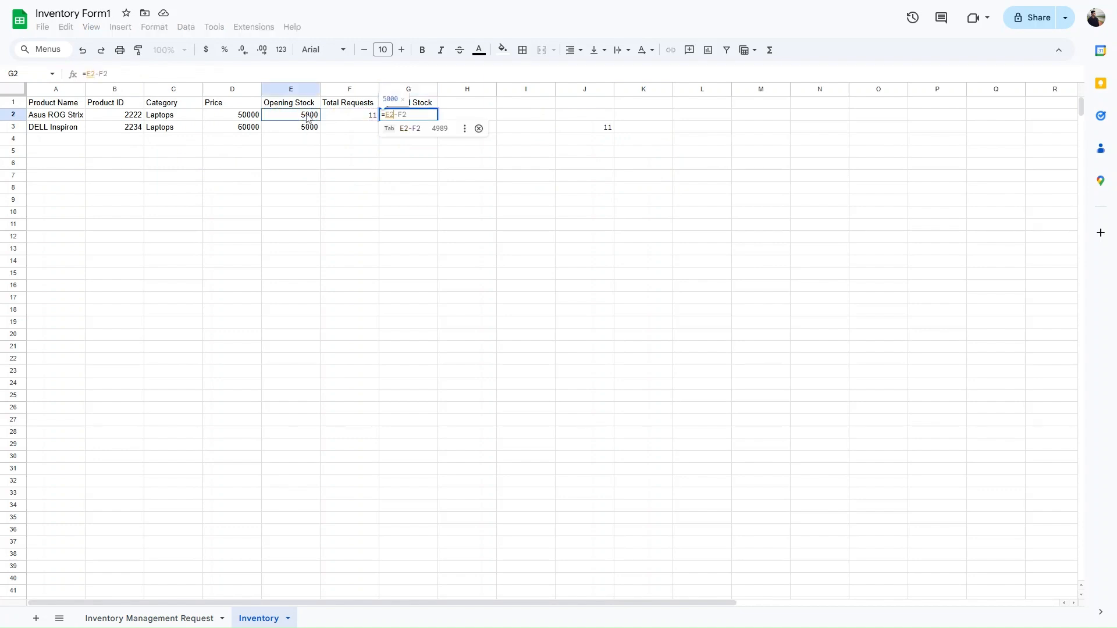
text(-)
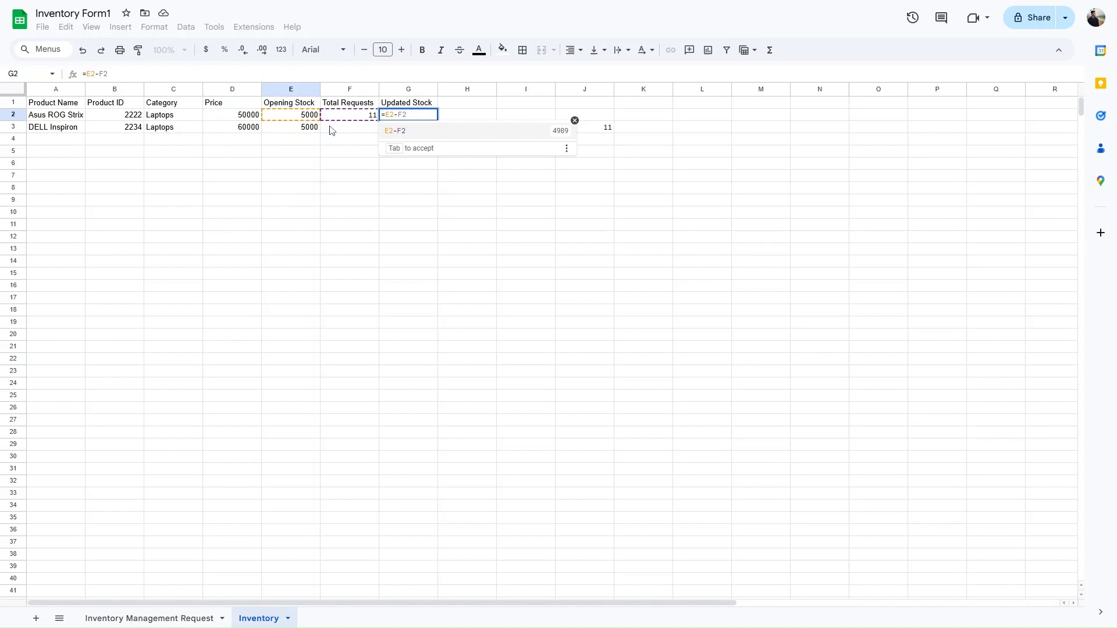
click(365, 119)
key(Return)
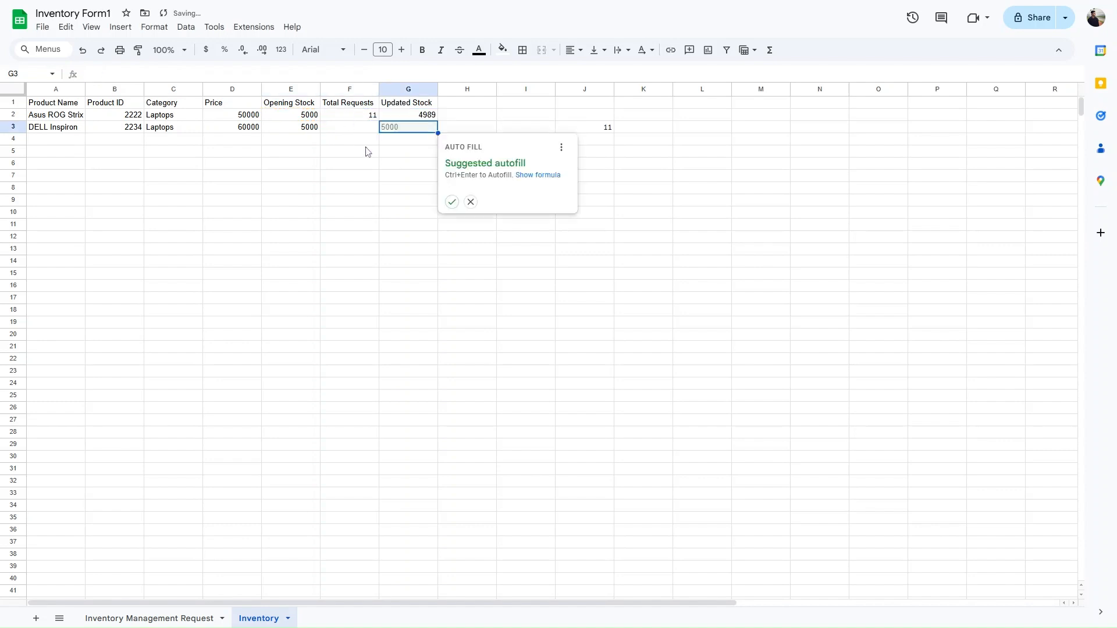
click(424, 116)
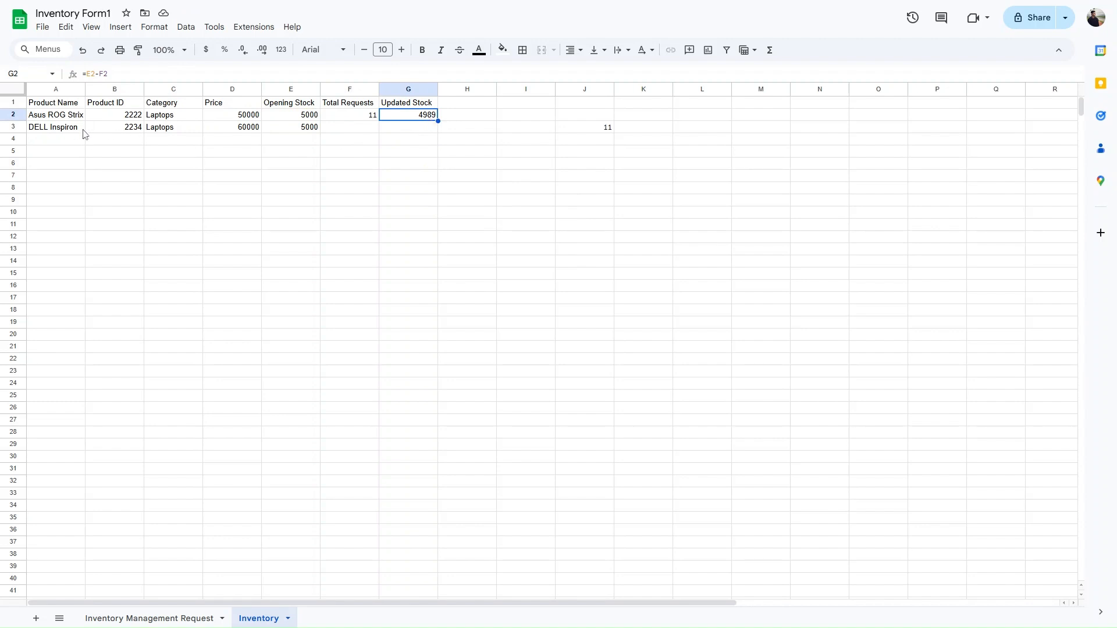
click(357, 116)
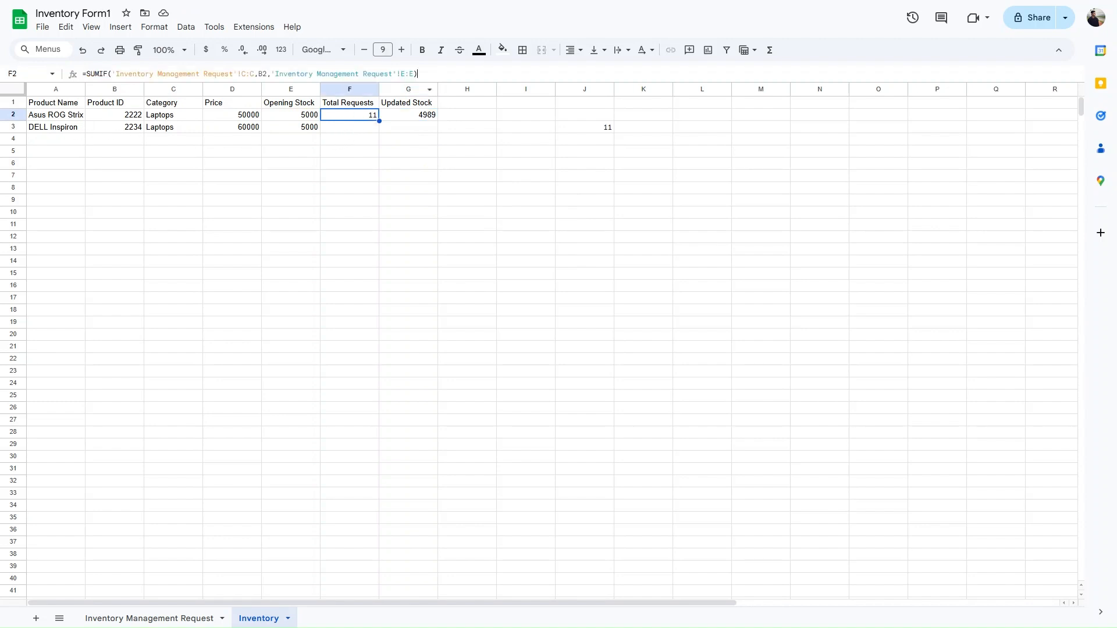
- Copy the SUMIF formula into F3 and change its criterion from B2 to B3
click(418, 74)
key(ctrl+a)
key(ctrl+c)
click(358, 130)
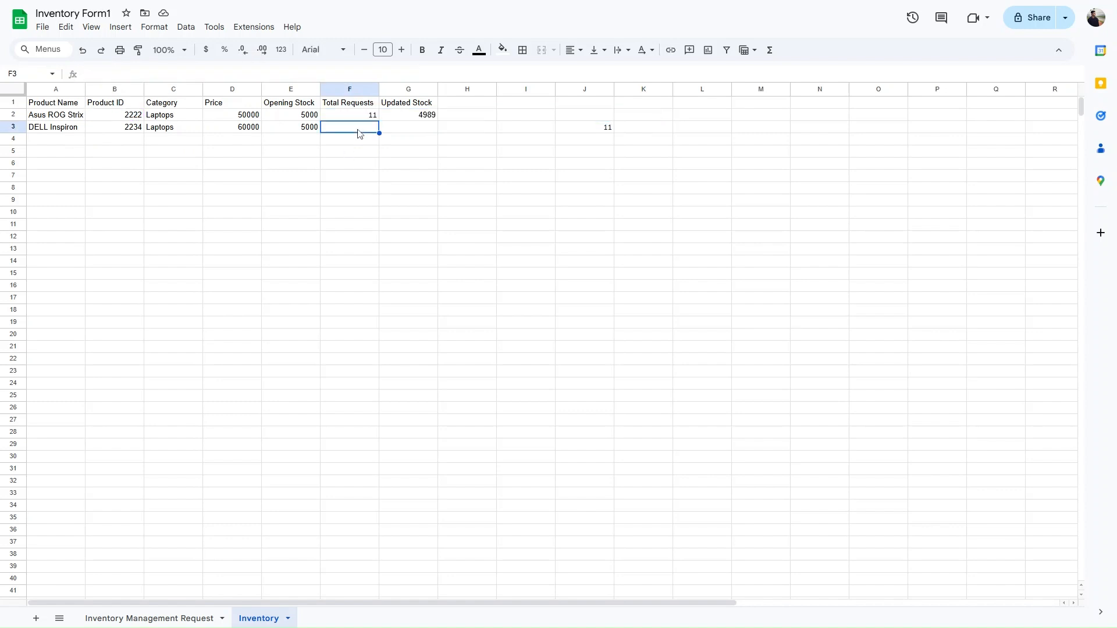
key(ctrl+v)
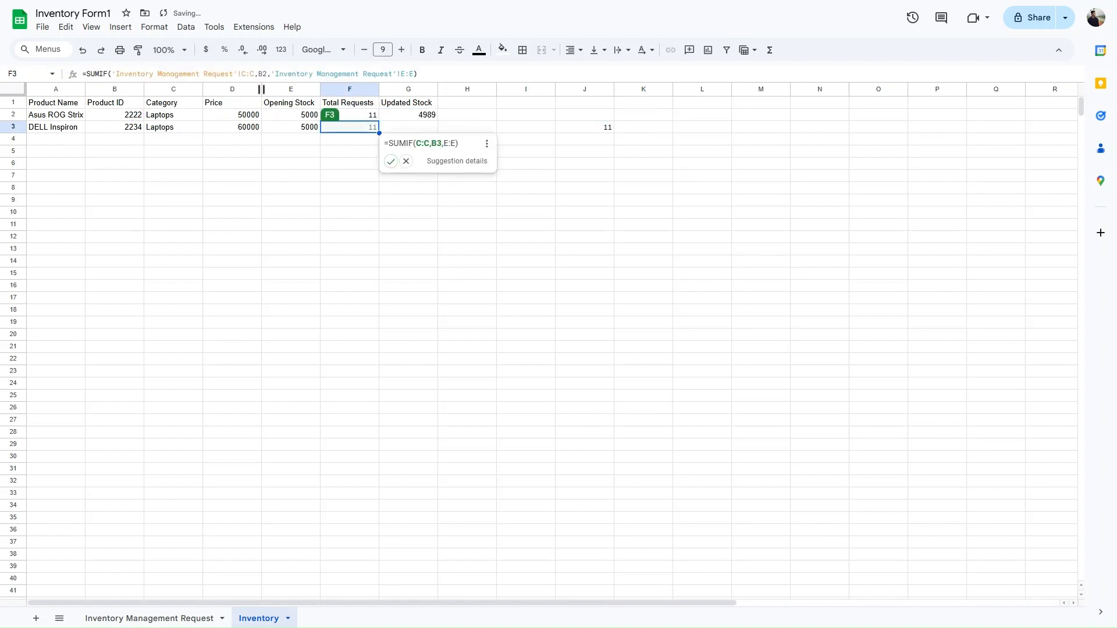
click(264, 74)
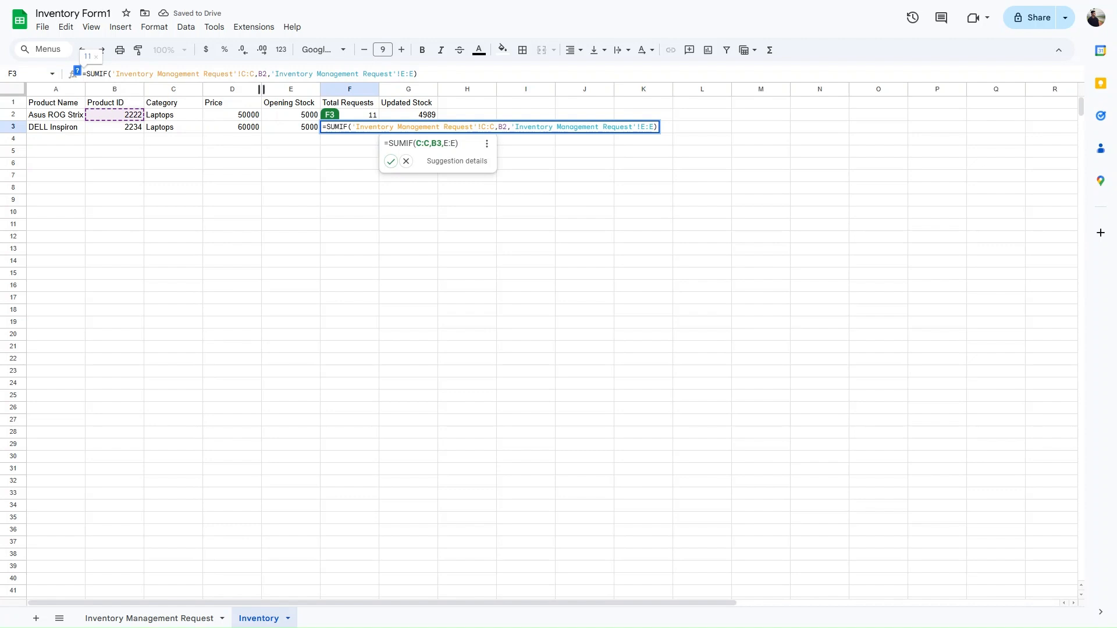
key(BackSpace)
text(3)
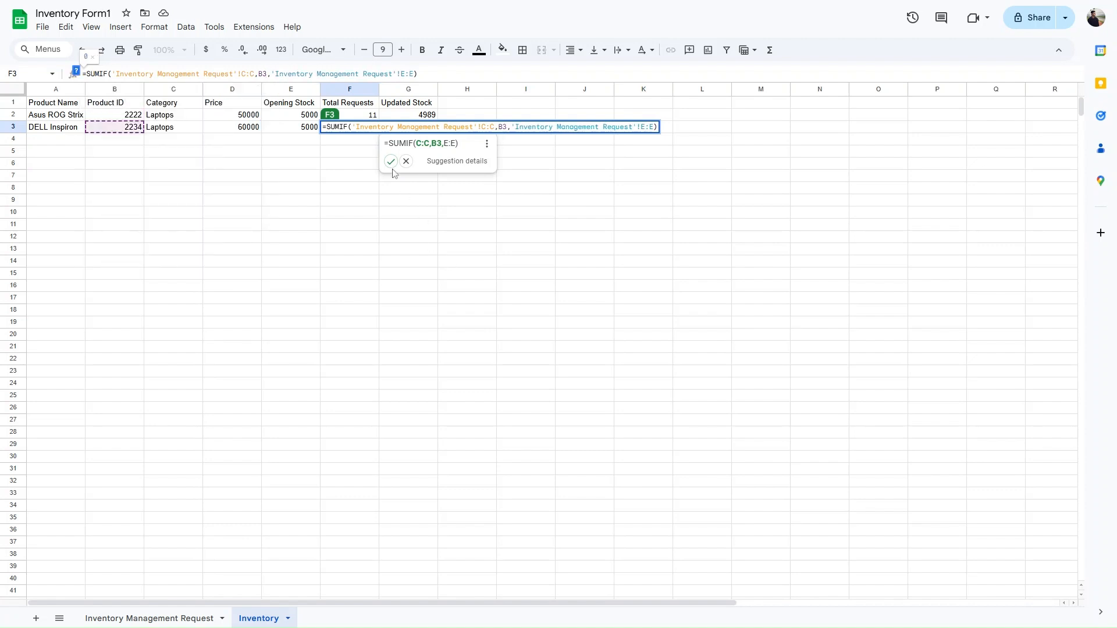
key(Return)
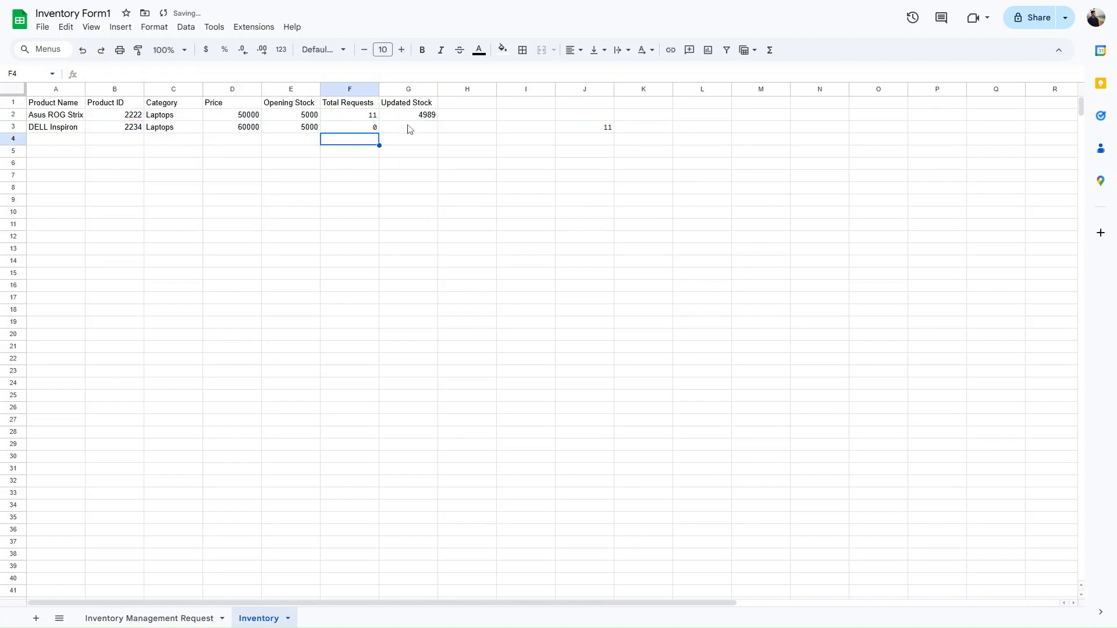
click(409, 128)
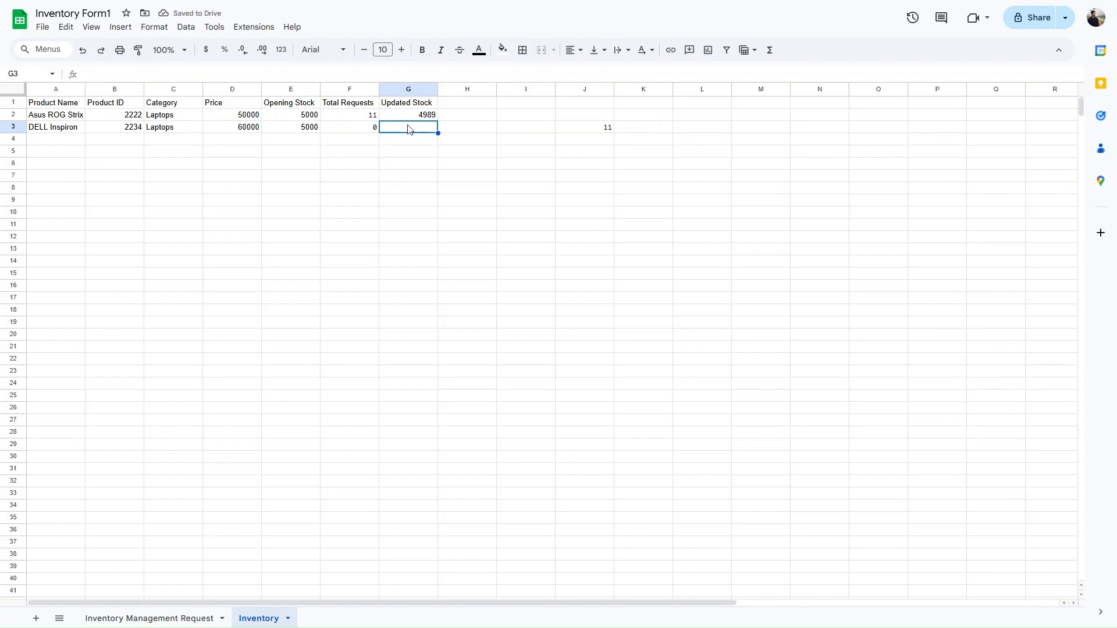
- Copy the G2 stock formula into G3, showing 5000 for DELL Inspiron
click(419, 117)
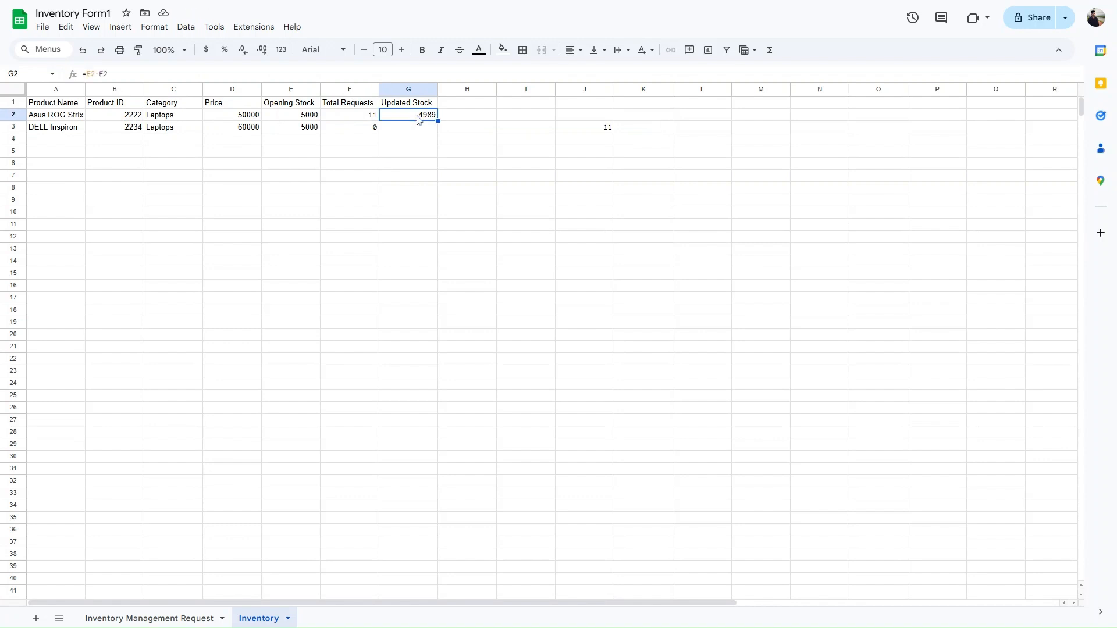
key(ctrl+c)
click(416, 127)
key(ctrl+v)
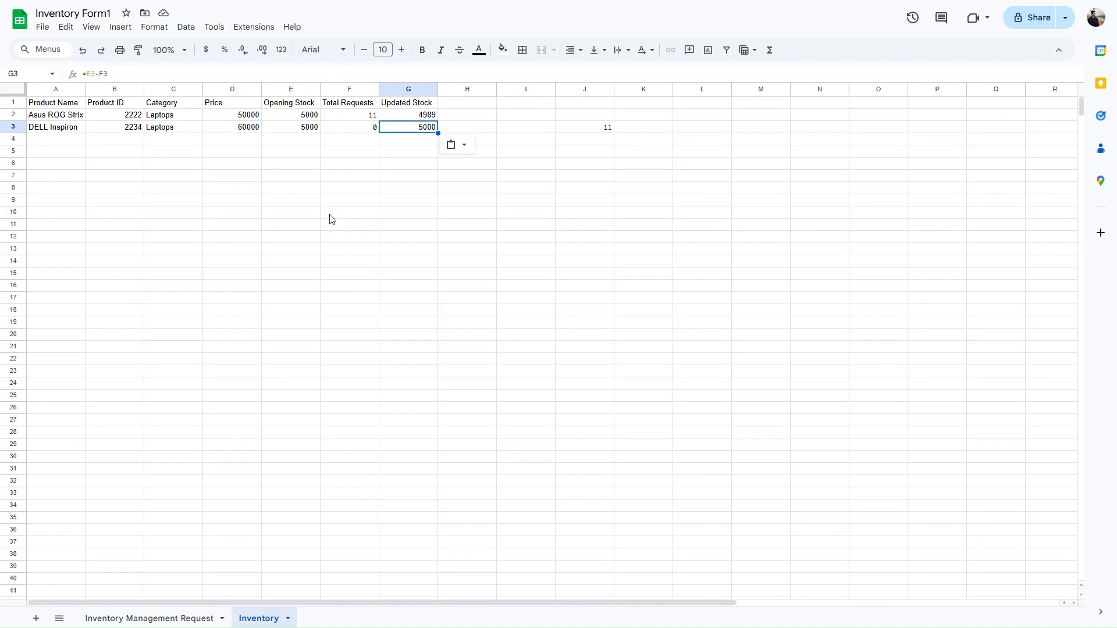
click(107, 129)
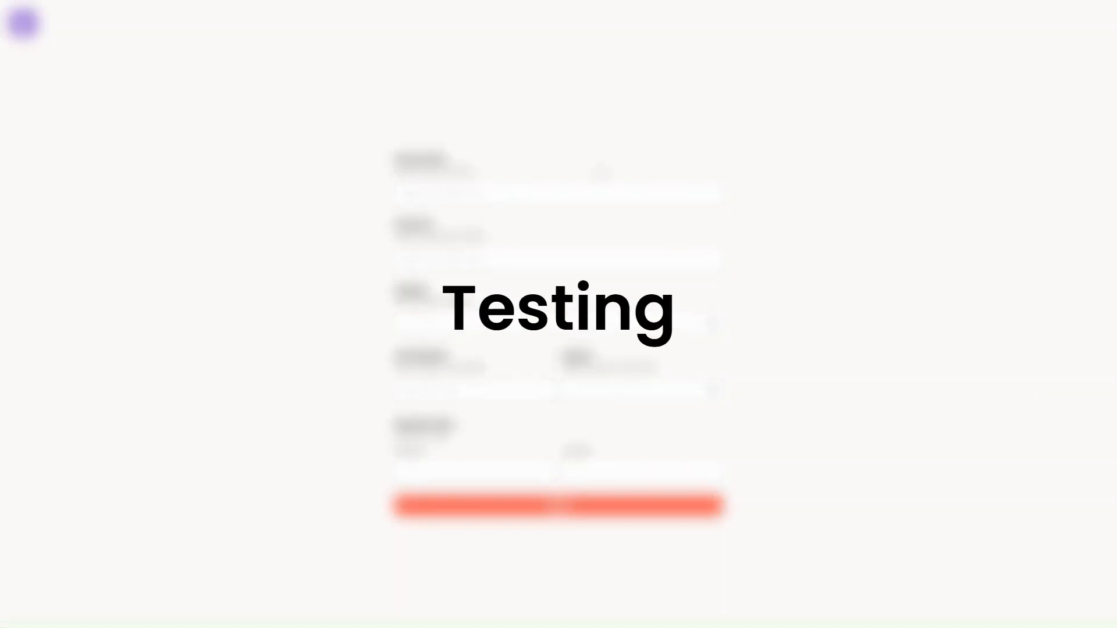
- Enter product 'Dell Insiiron', product ID 2234, category Laptops, 50 units and High urgency
text(De)
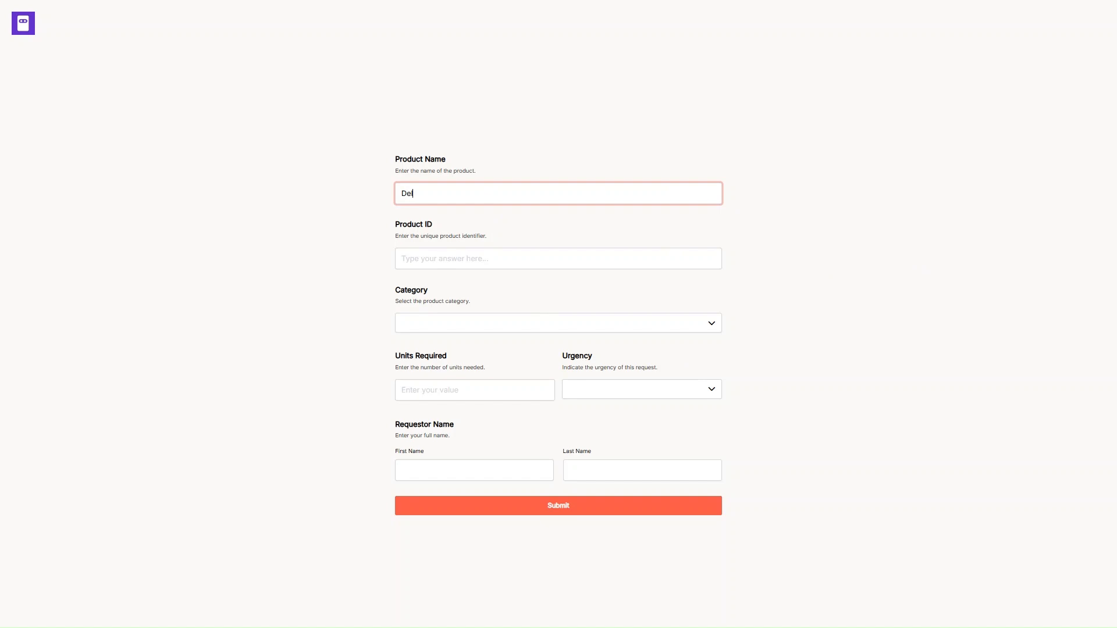
text(ll Insi)
text(iron)
key(Tab)
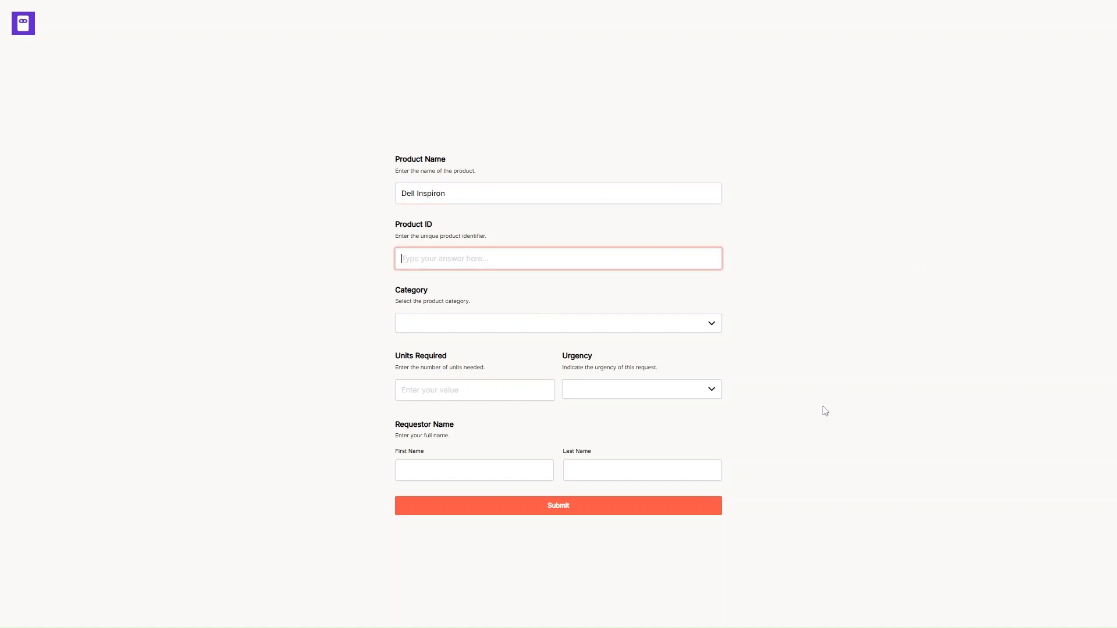
text(2234)
key(Tab)
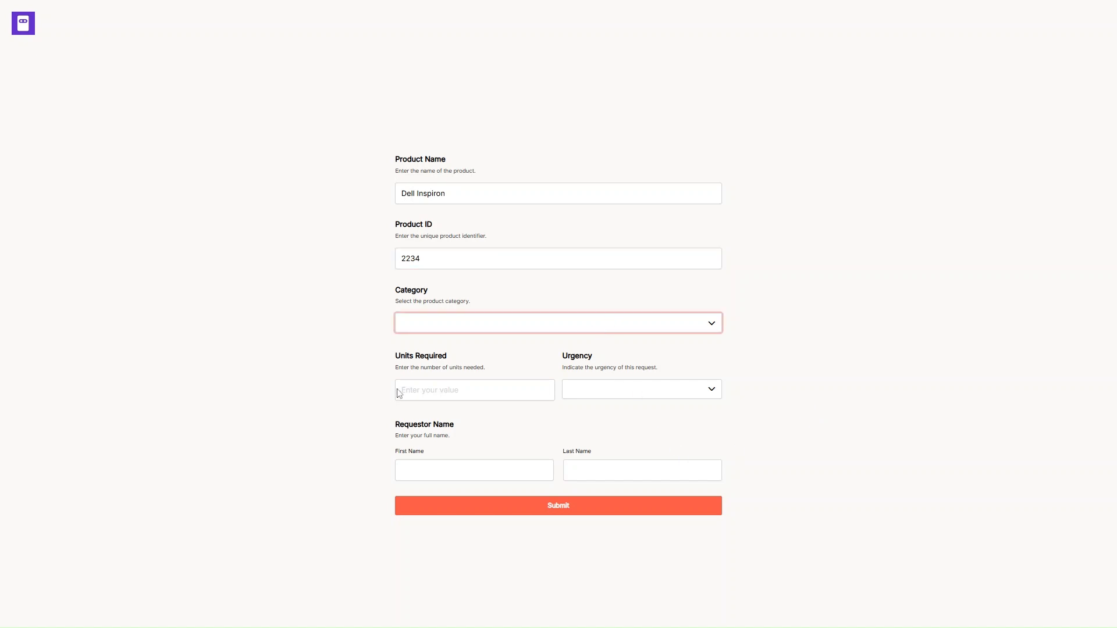
key(l)
key(Tab)
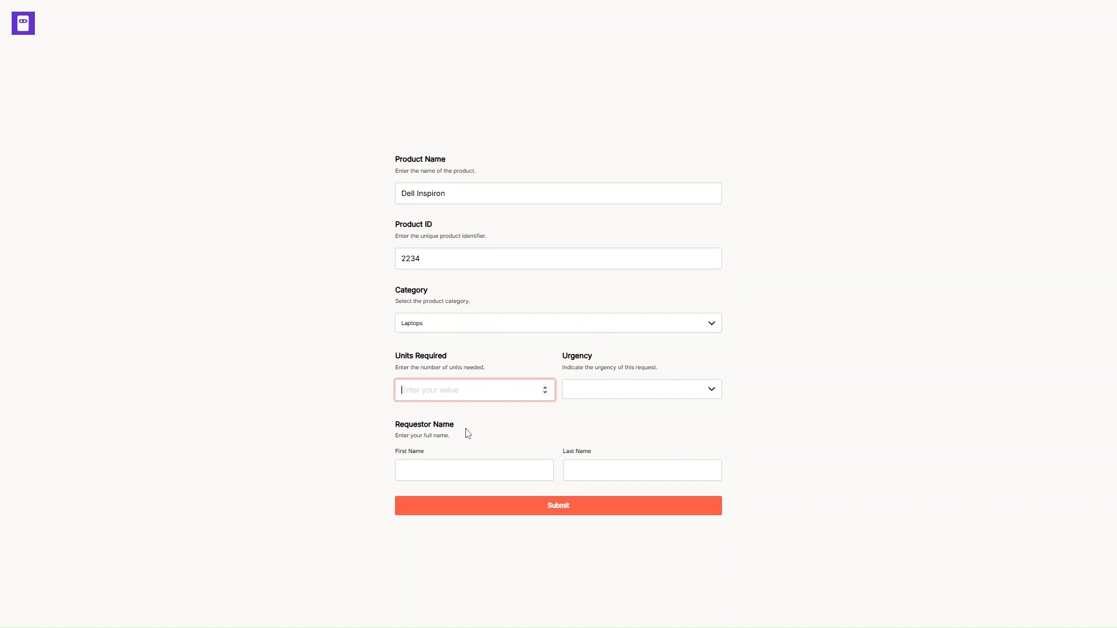
text(50)
key(Tab)
key(h)
- Fill in the requester's first and last name and submit the request
key(Tab)
text(Harish)
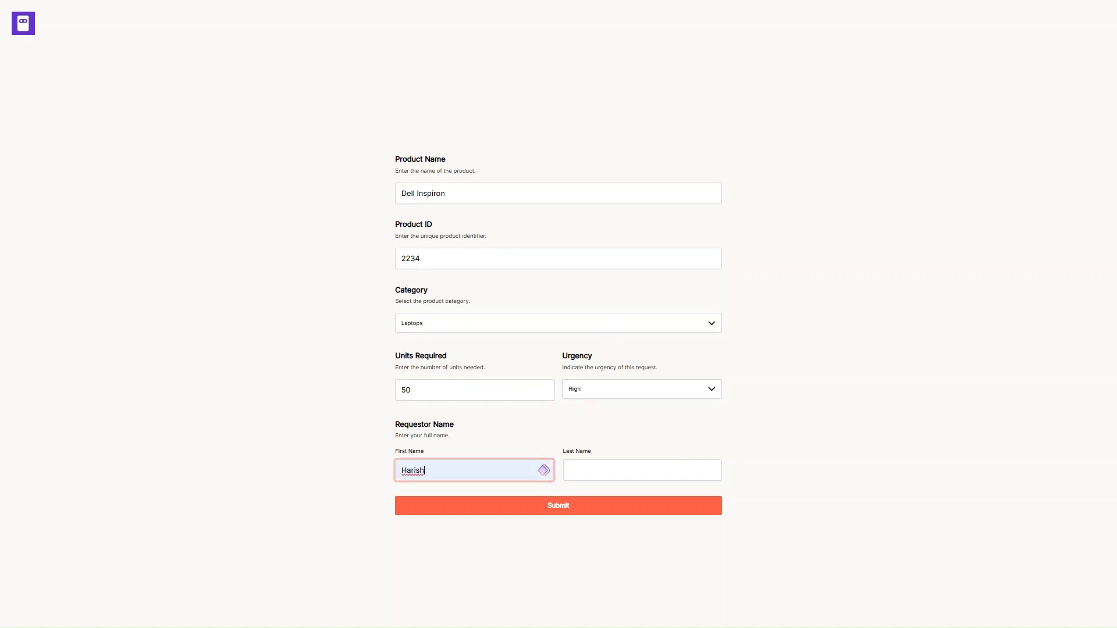
key(Tab)
text(K)
click(577, 512)
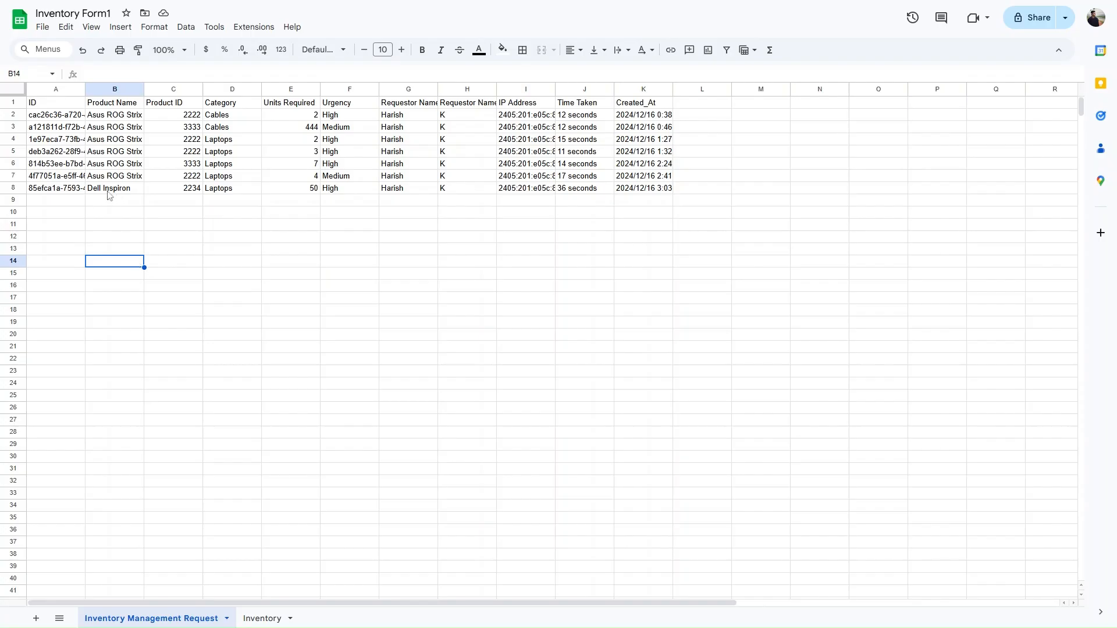
- Widen column A and check the new entry's ID 2234, 50 units and High urgency
click(100, 189)
drag(86, 89, 166, 93)
click(273, 190)
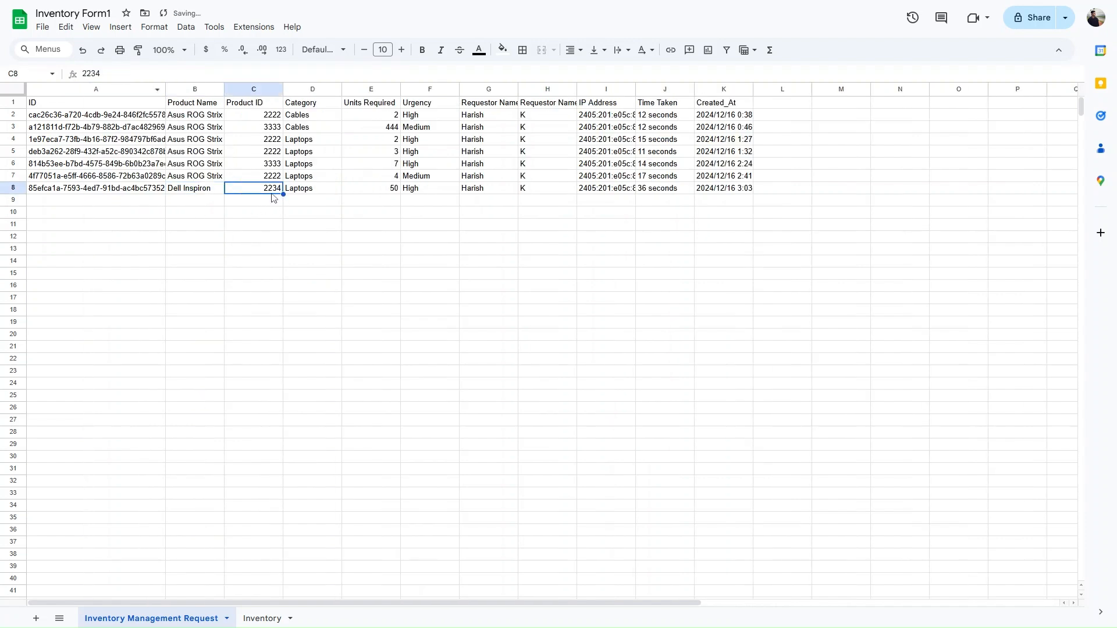
click(398, 192)
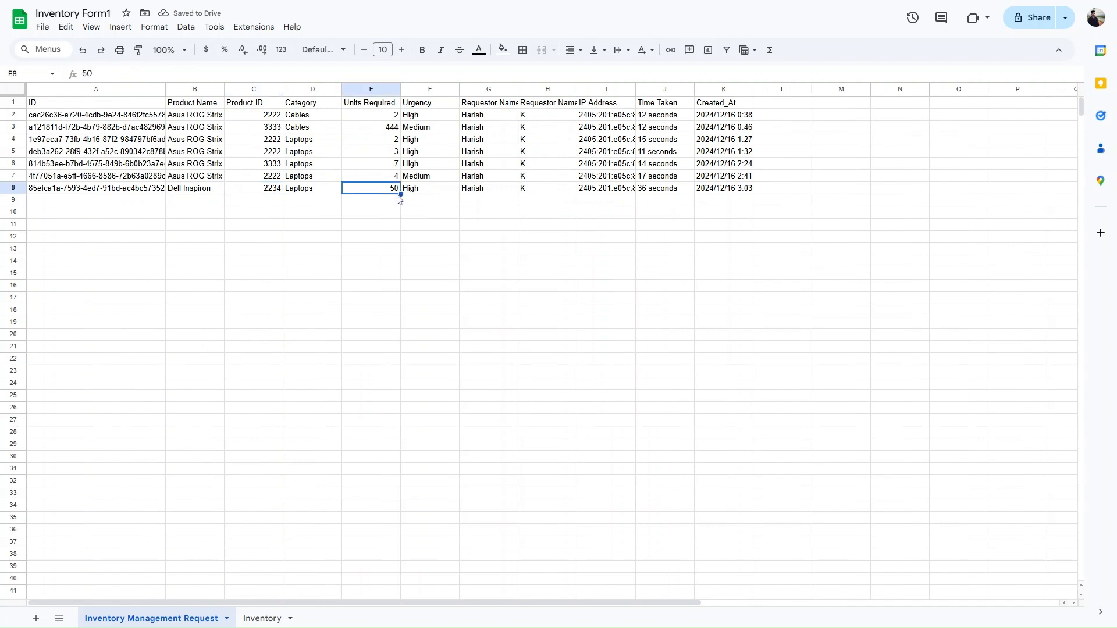
click(418, 194)
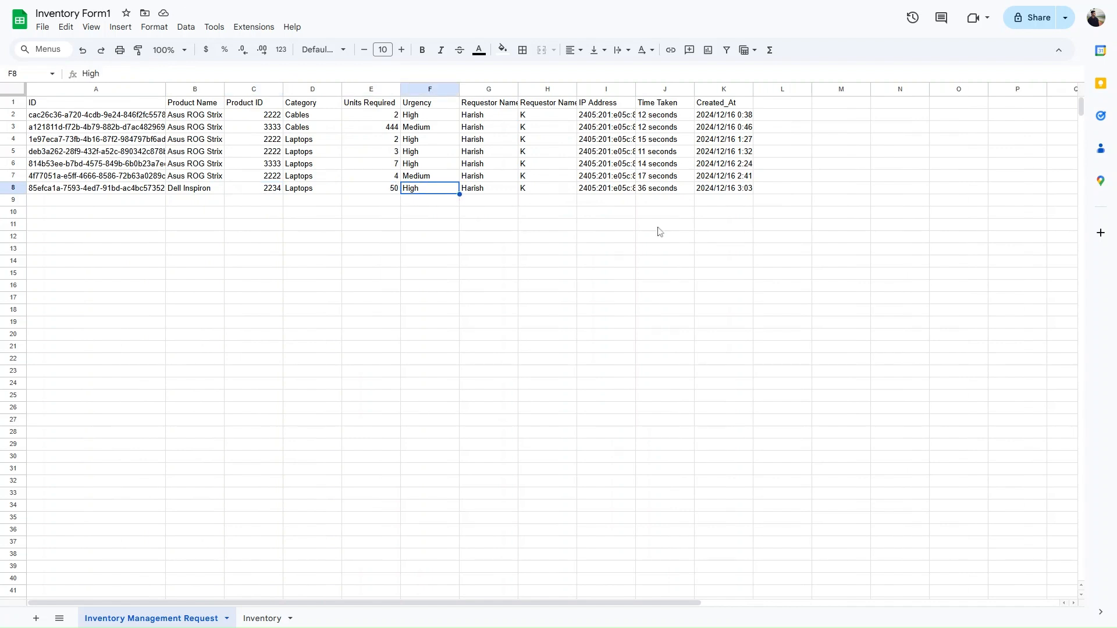
- On the Inventory sheet, verify DELL Inspiron shows 50 total requests and 4950 updated stock
click(262, 619)
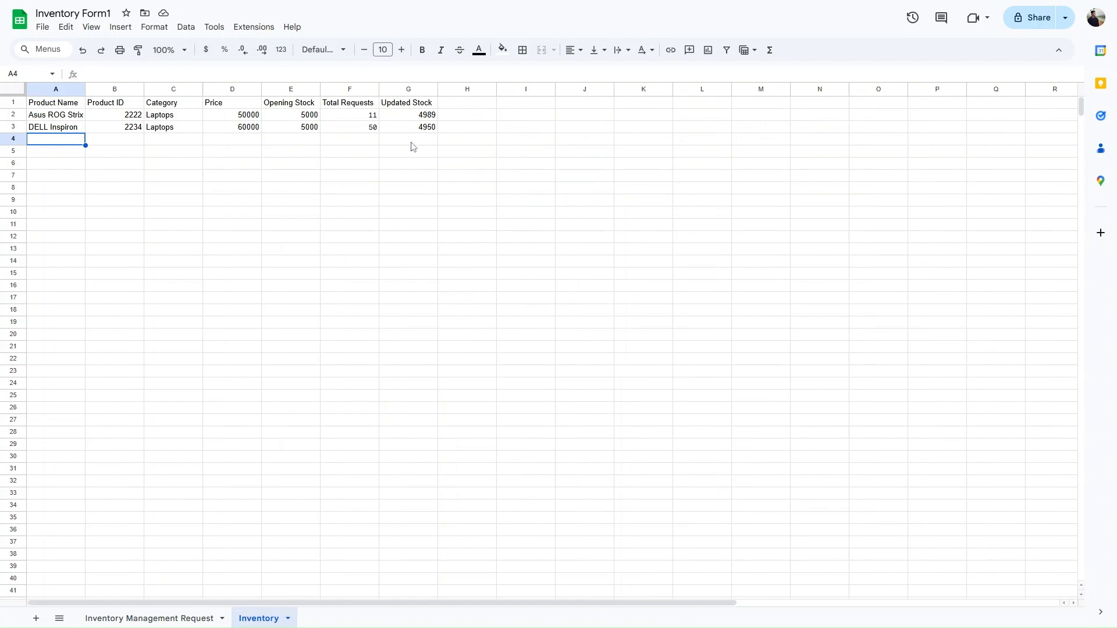
click(371, 133)
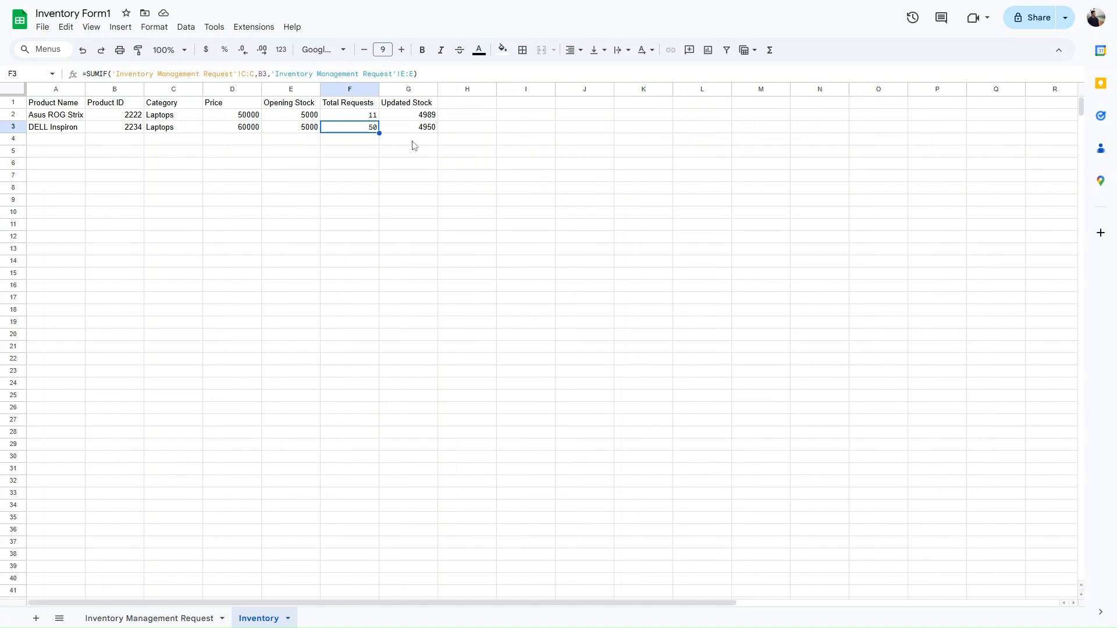
click(425, 133)
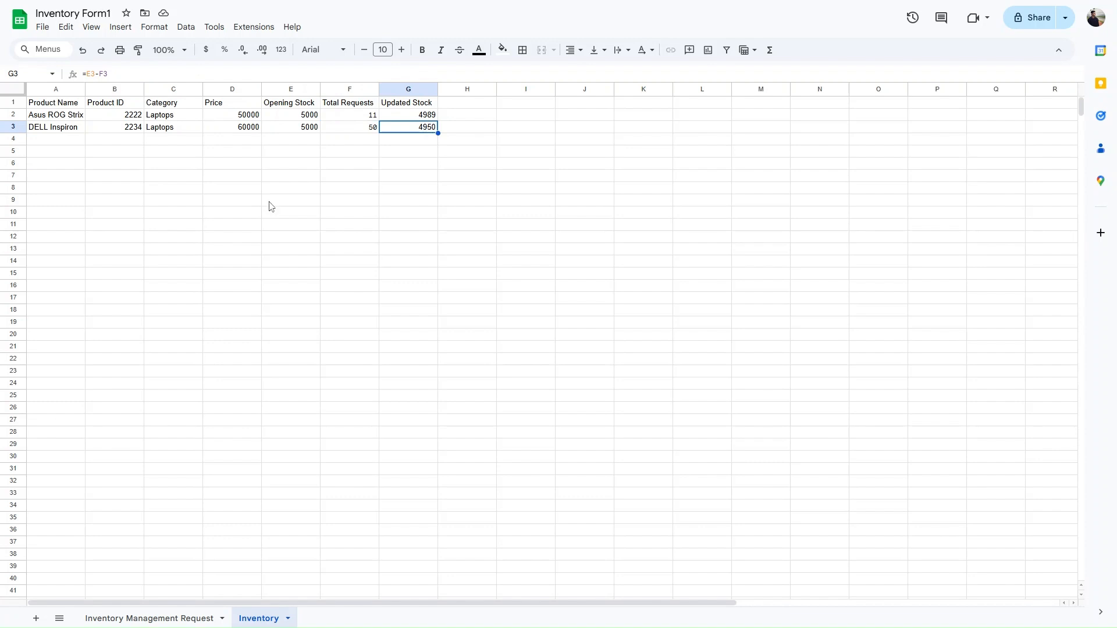
click(64, 139)
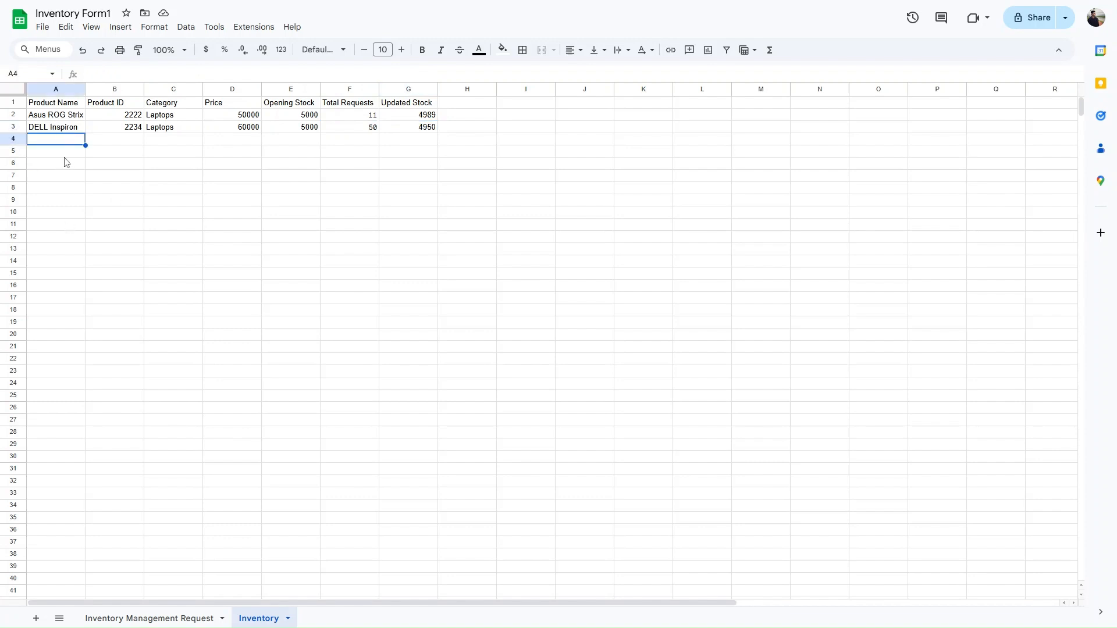
click(110, 142)
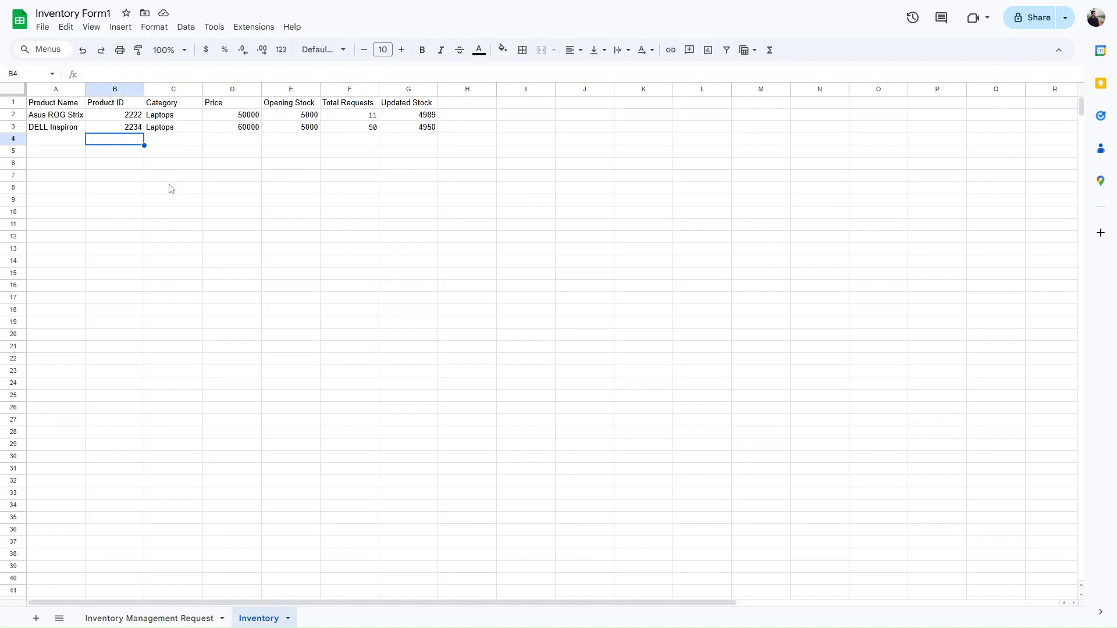